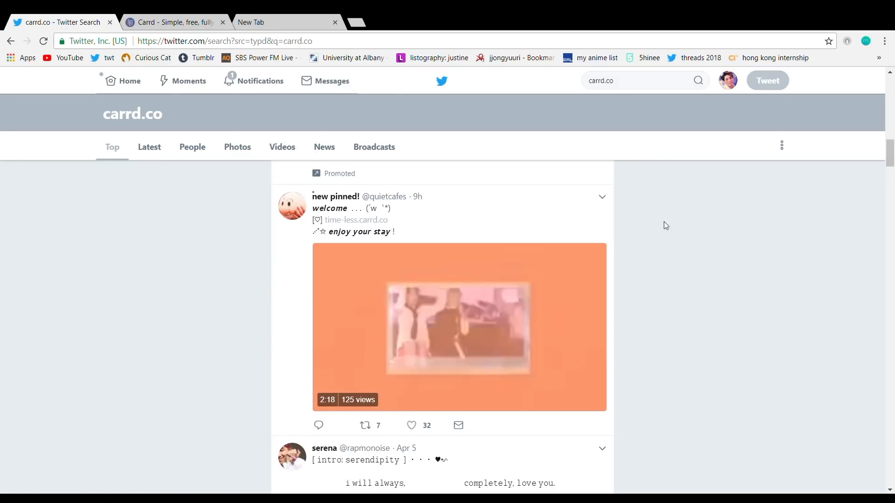
Step: Return to the start of the Twitter results for carrd.co, and switch to the Carrd homepage
scroll(518, 219, up, 10)
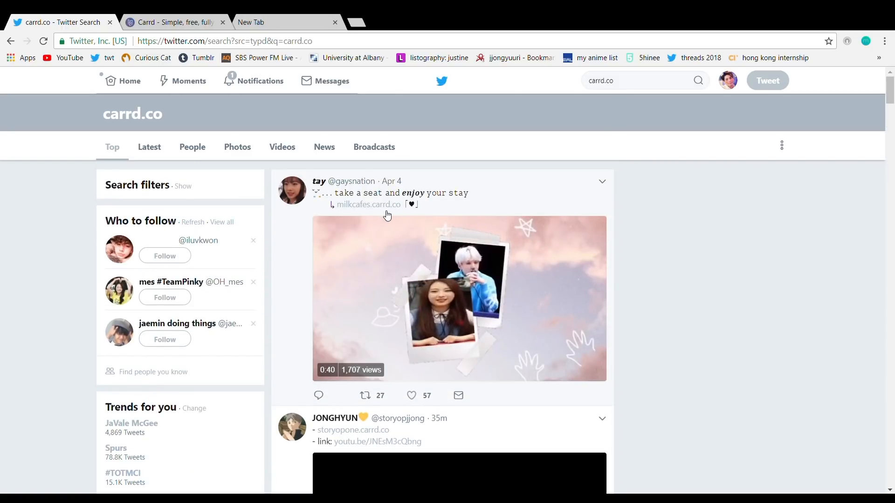
click(159, 22)
click(147, 40)
click(162, 160)
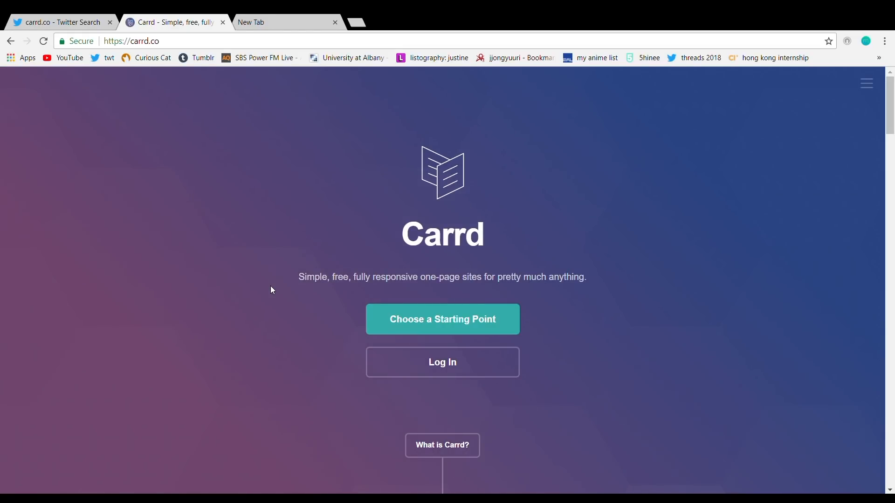
Step: Look through the Carrd homepage's introduction, sample templates, and Simple, Responsive, Free and Go Pro sections
scroll(279, 280, down, 5)
scroll(289, 265, up, 5)
scroll(289, 266, down, 3)
scroll(289, 266, up, 3)
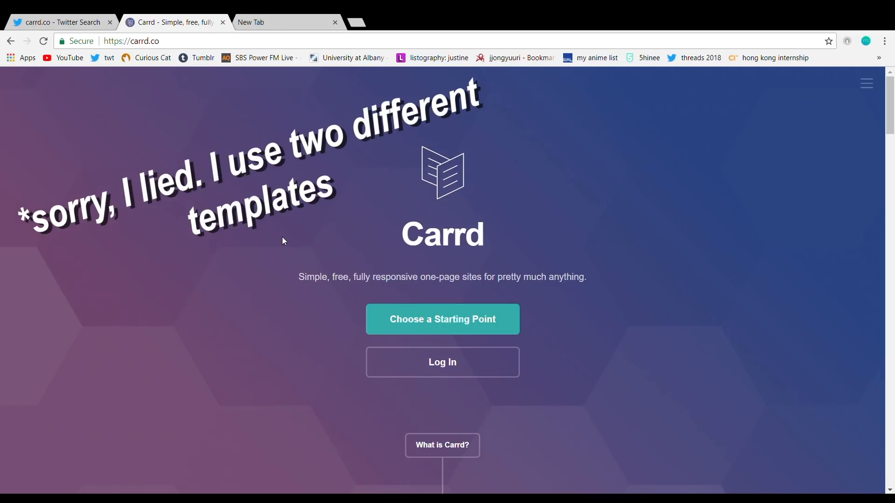
scroll(287, 283, down, 6)
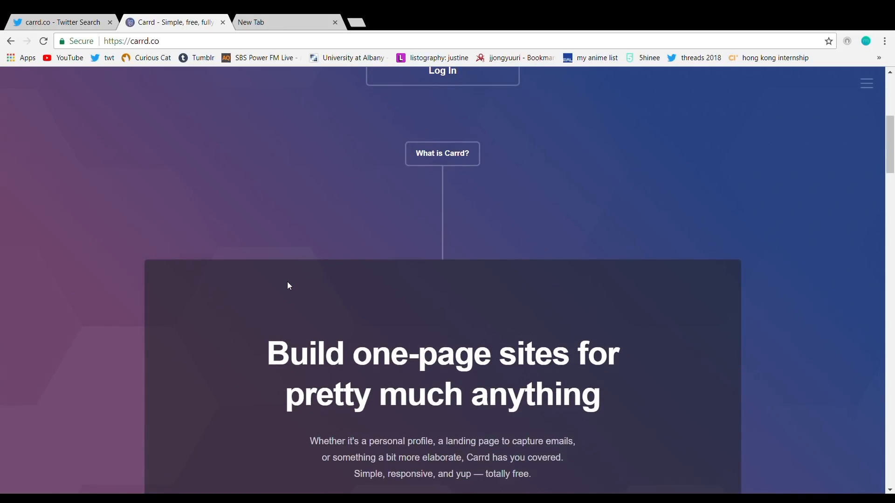
scroll(287, 284, down, 3)
scroll(287, 284, up, 7)
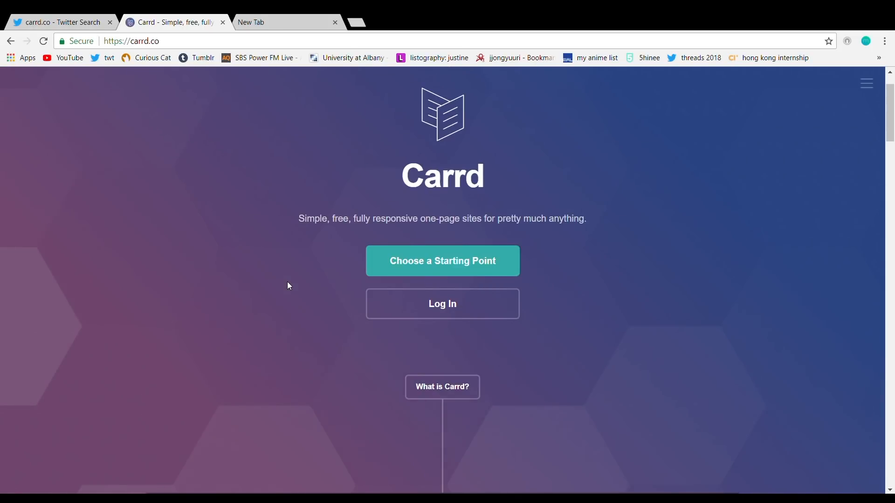
scroll(287, 282, up, 2)
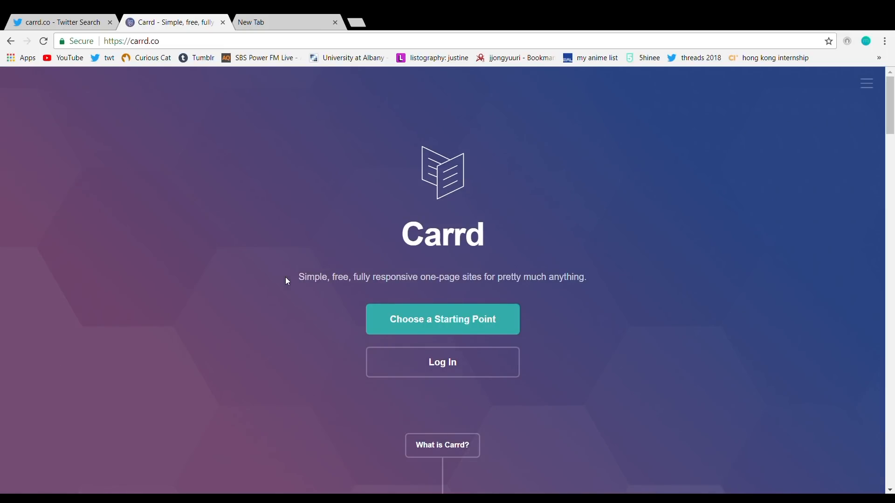
scroll(289, 265, down, 15)
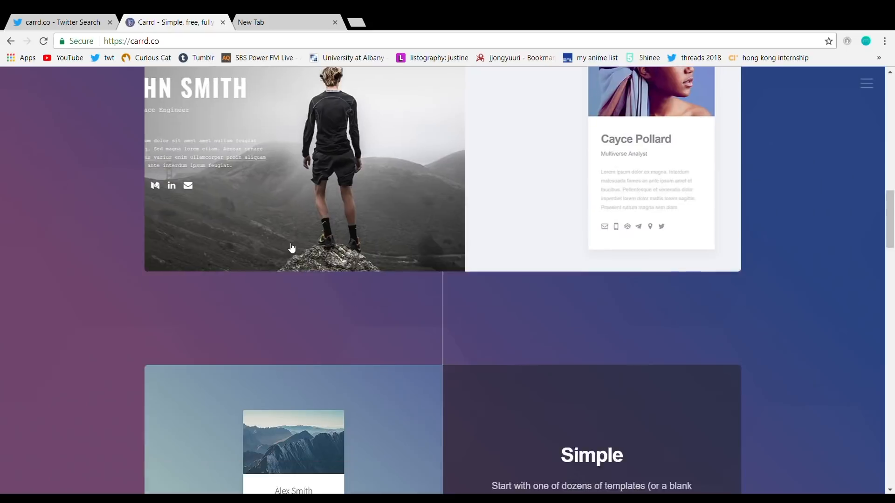
scroll(290, 244, down, 14)
scroll(289, 242, up, 17)
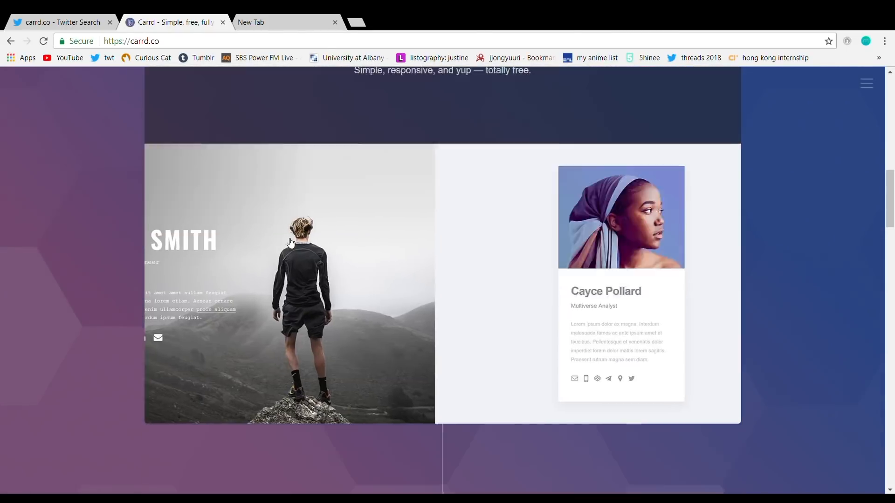
scroll(290, 242, up, 12)
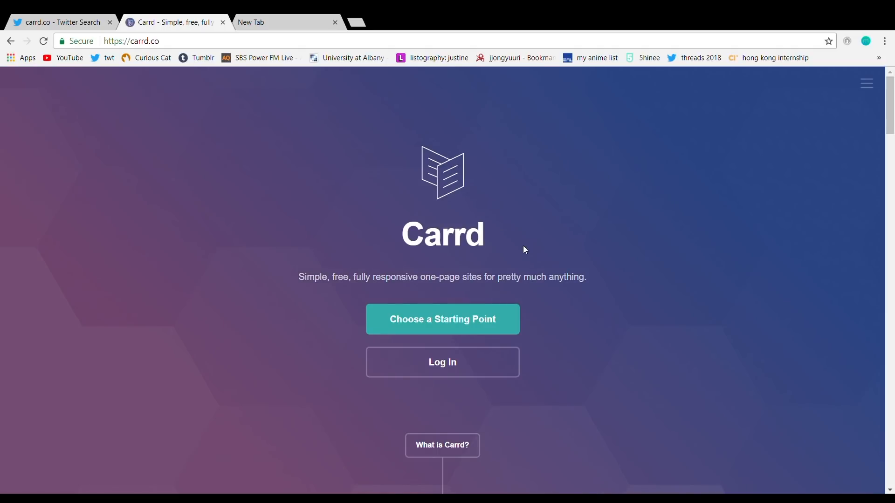
scroll(466, 207, down, 8)
scroll(425, 185, up, 8)
scroll(331, 297, down, 20)
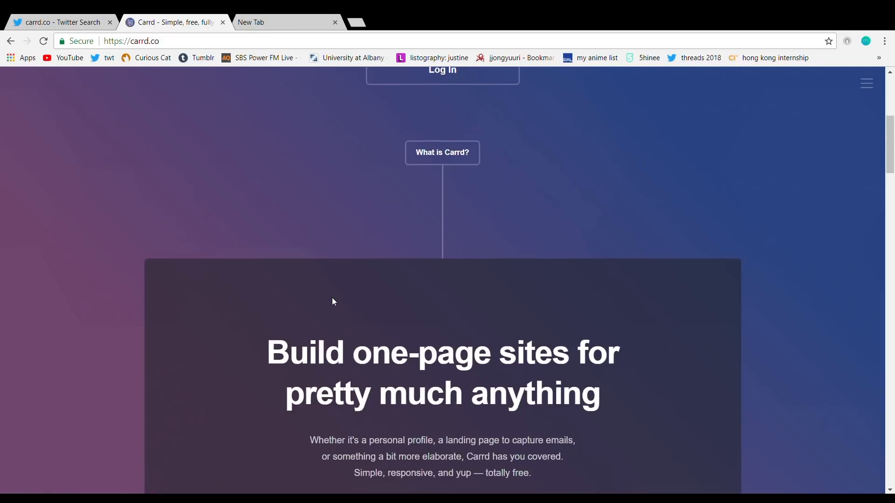
scroll(329, 280, down, 7)
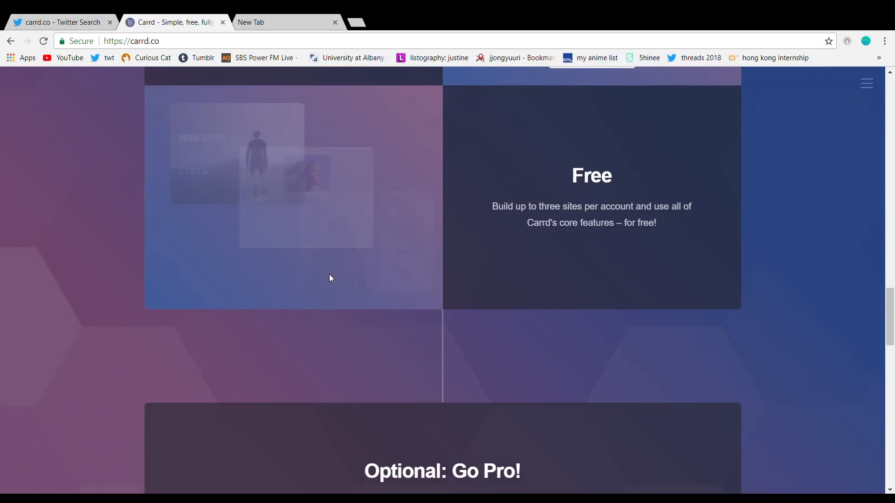
scroll(329, 274, up, 7)
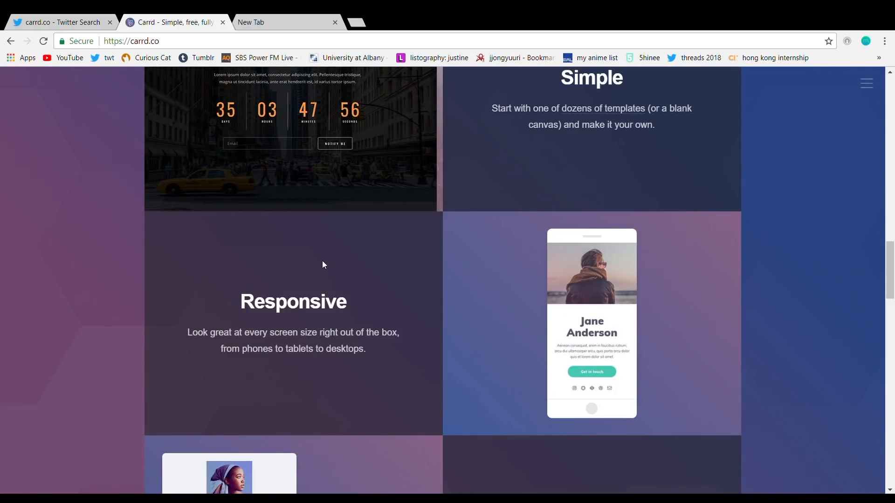
scroll(322, 265, up, 7)
scroll(324, 265, up, 10)
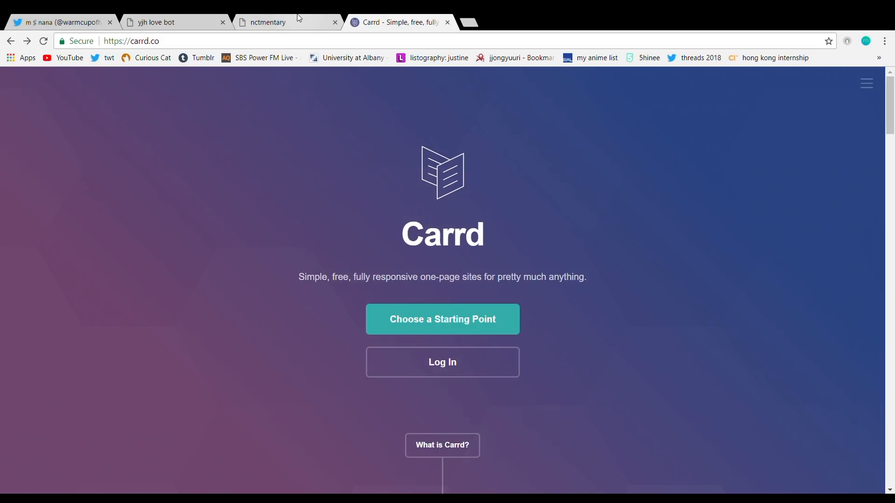
Step: View the nctmentary example site through to its SNS links page, and the yjh love bot site's about page
click(251, 18)
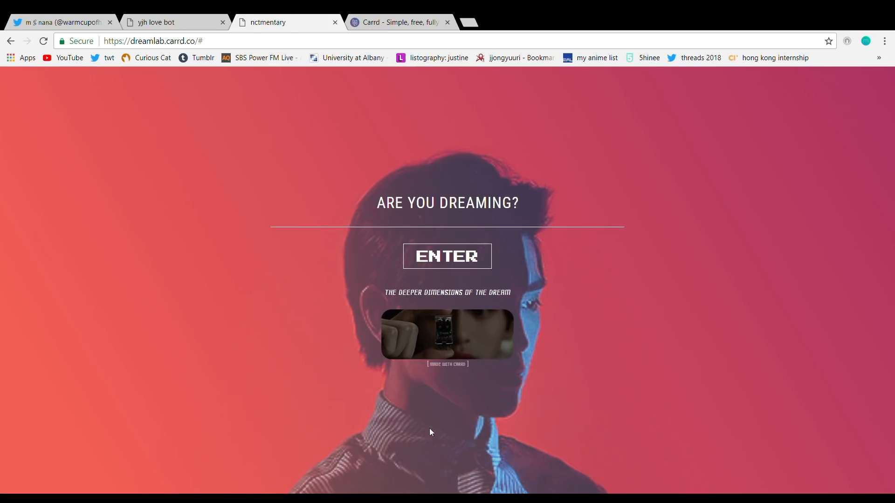
click(489, 263)
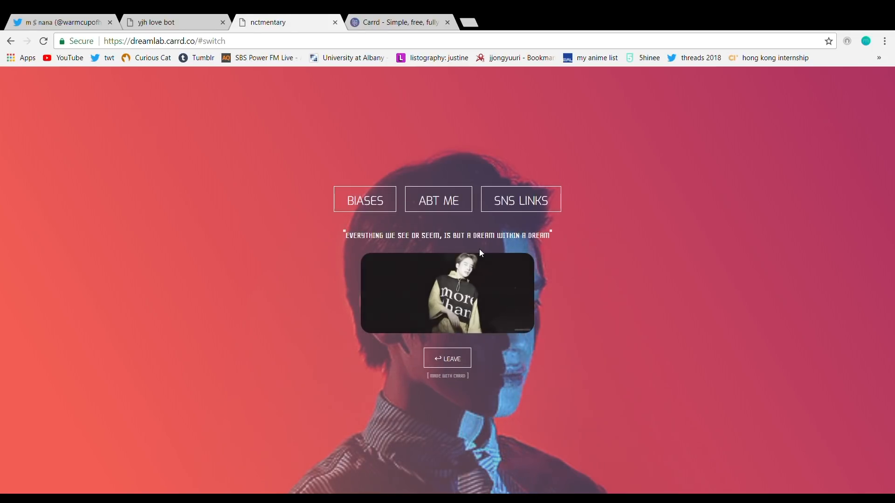
drag(336, 235, 549, 245)
click(624, 243)
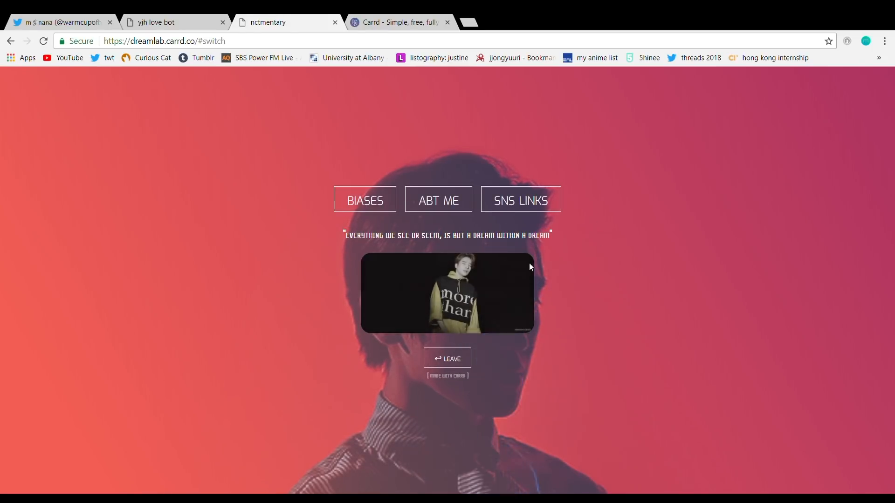
click(541, 200)
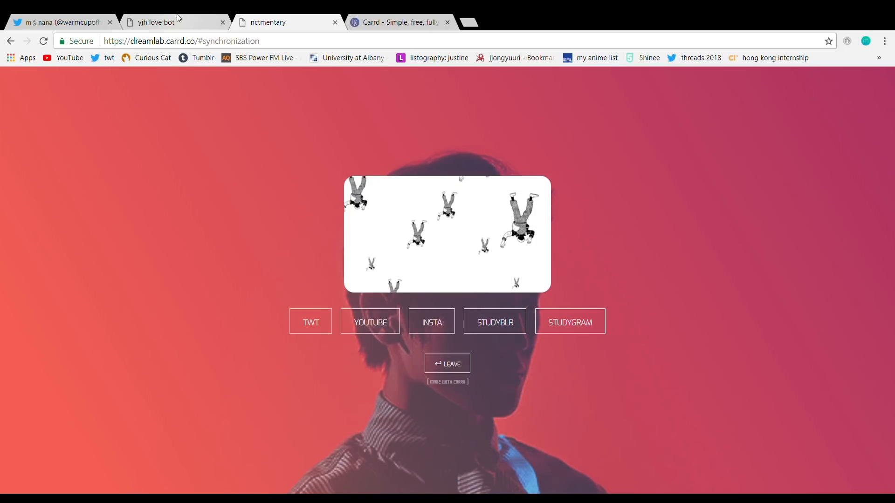
click(181, 15)
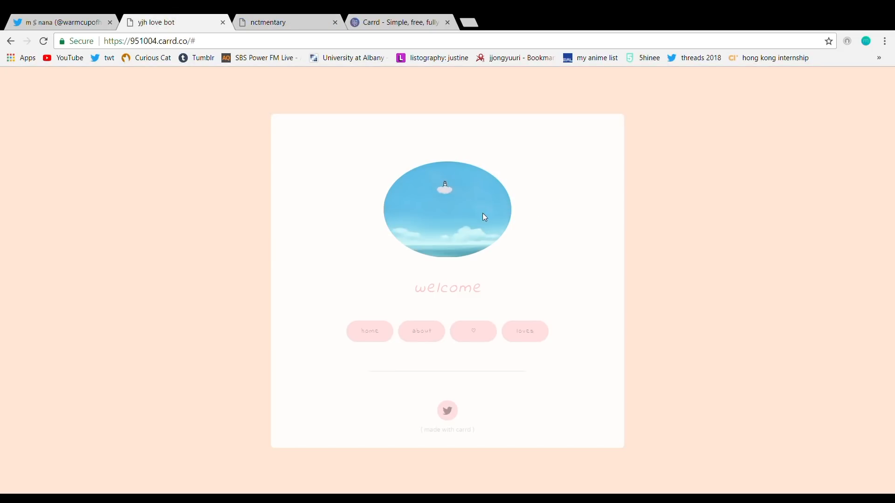
click(422, 332)
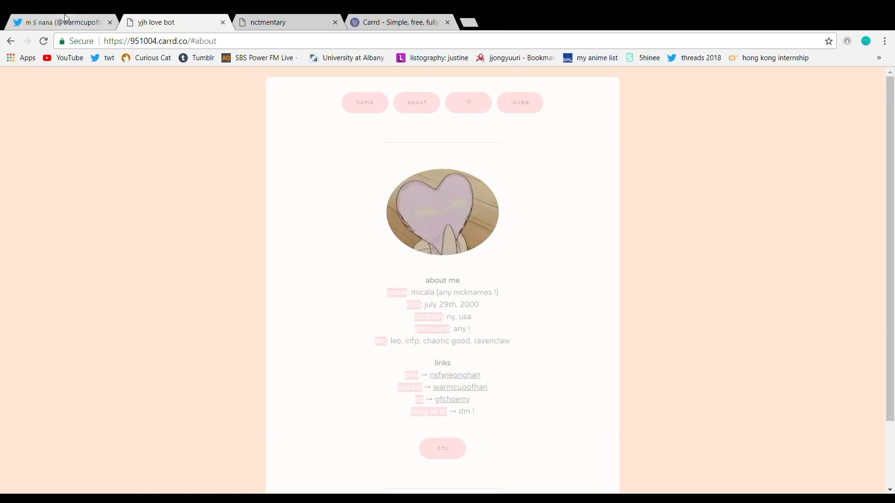
Step: Search Twitter for carrd.co and look through the top tweets for more example sites
key(ctrl+shift+Tab)
click(614, 83)
text(carrd.co)
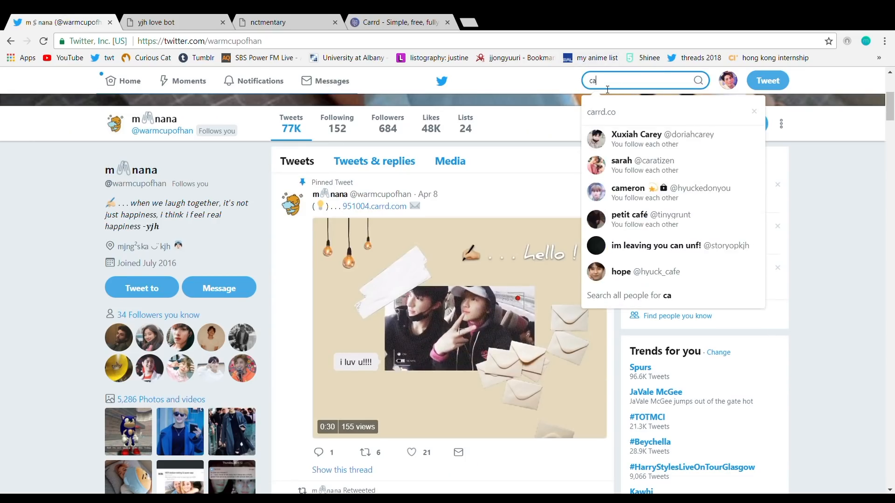
key(Return)
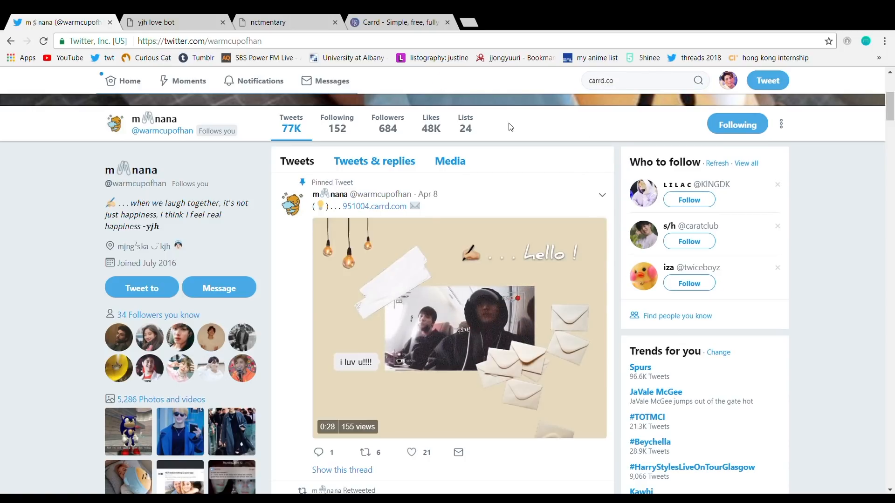
scroll(340, 228, down, 15)
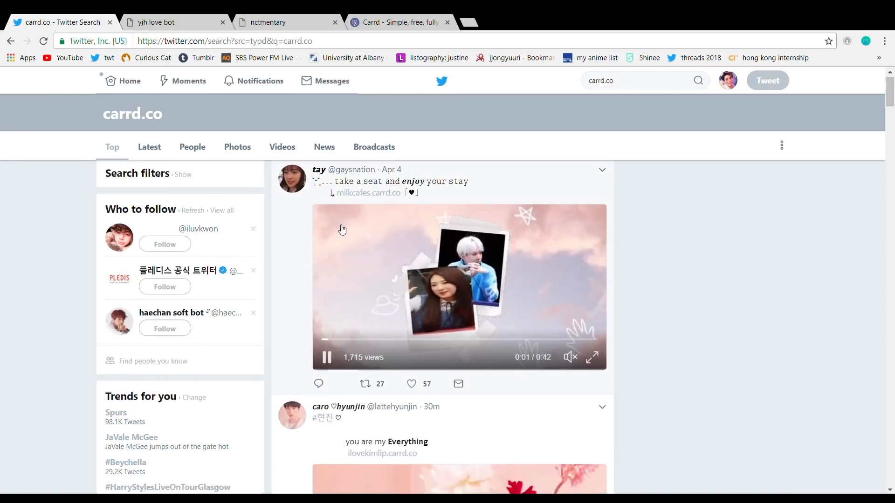
scroll(342, 224, up, 3)
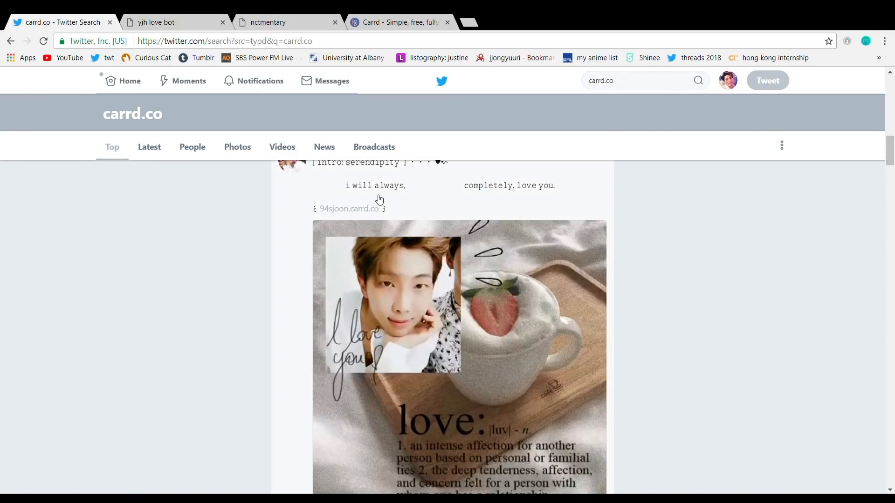
click(343, 209)
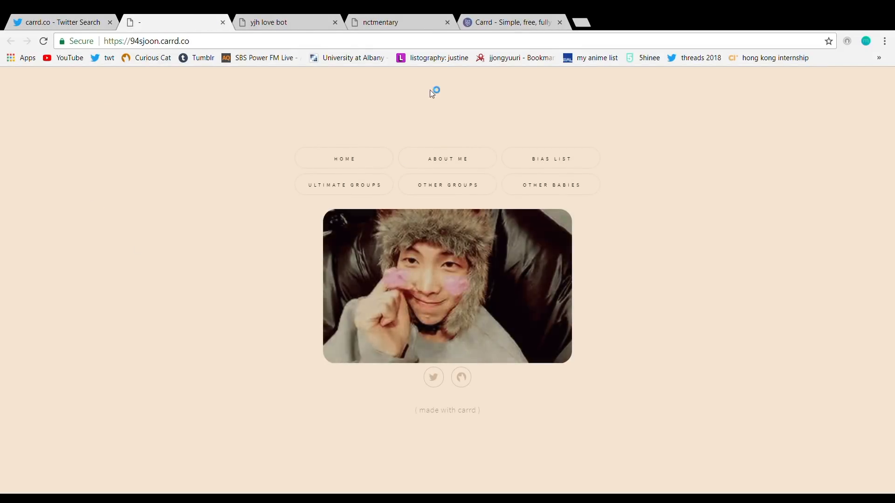
click(472, 159)
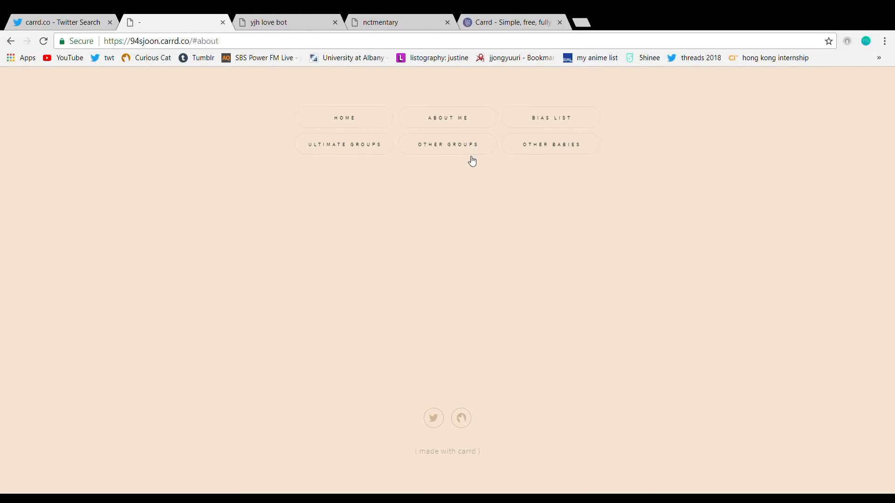
click(535, 118)
click(366, 122)
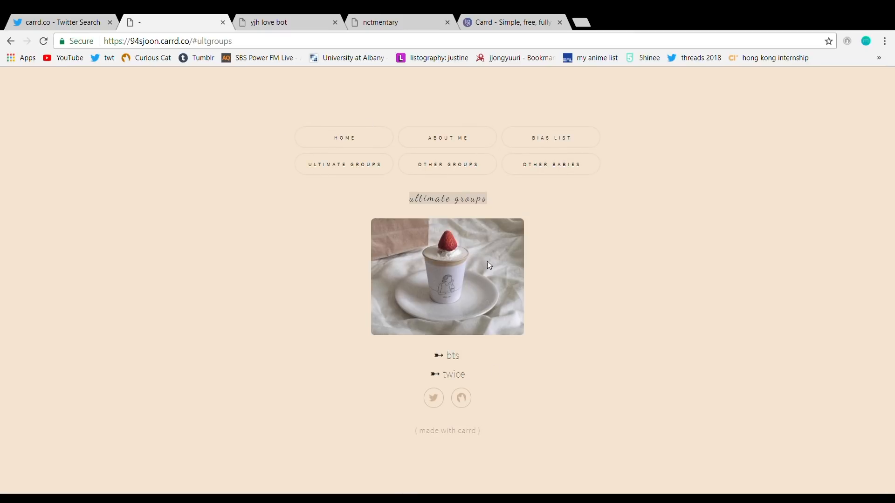
click(223, 22)
scroll(250, 307, down, 6)
scroll(250, 306, up, 11)
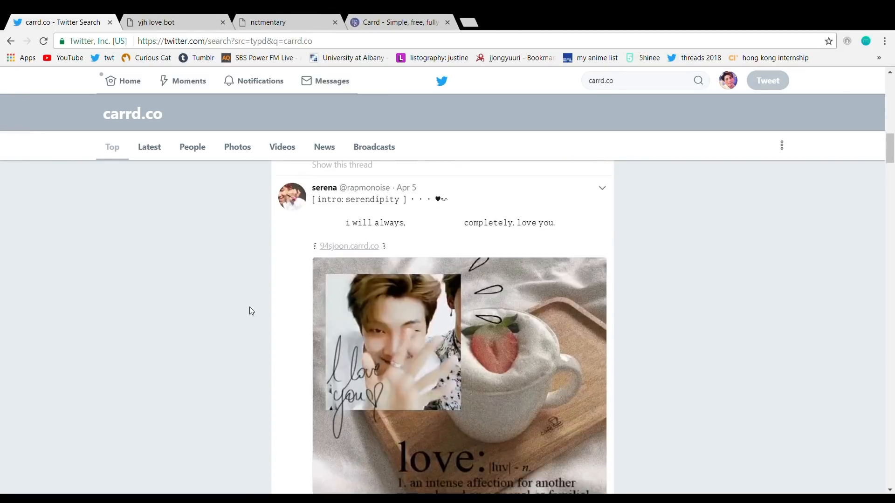
scroll(250, 306, up, 10)
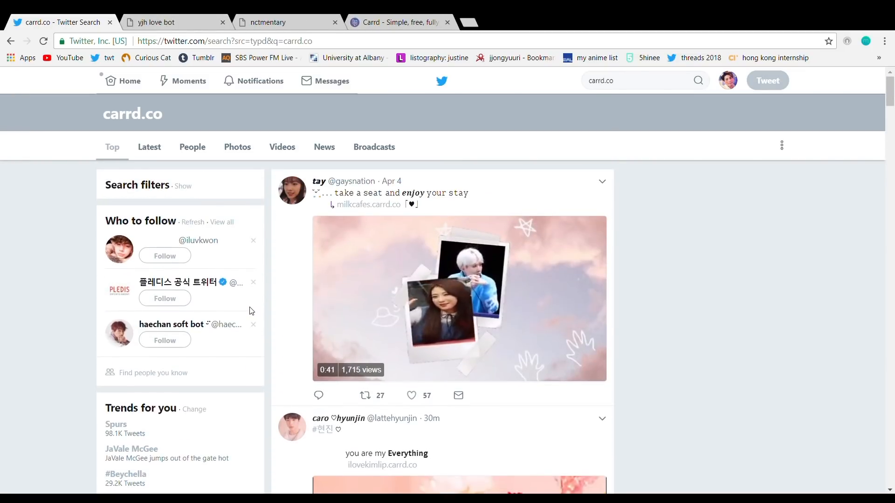
Step: Revisit the nctmentary start page and examine the etc page, loves page and first loves subpage of the yjh love bot site
click(284, 23)
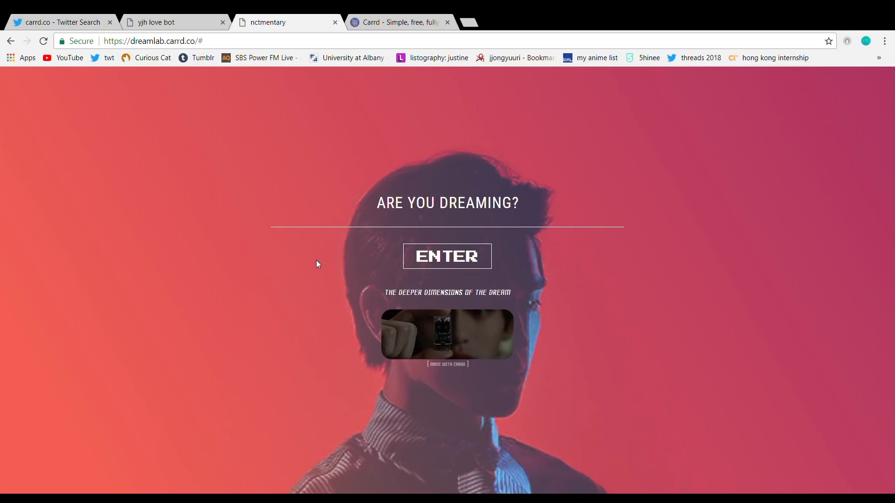
key(ctrl+shift+Tab)
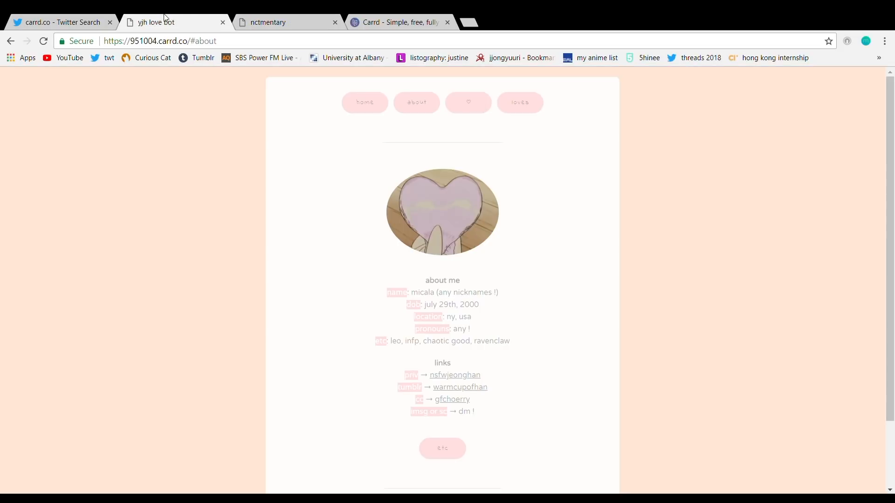
click(445, 451)
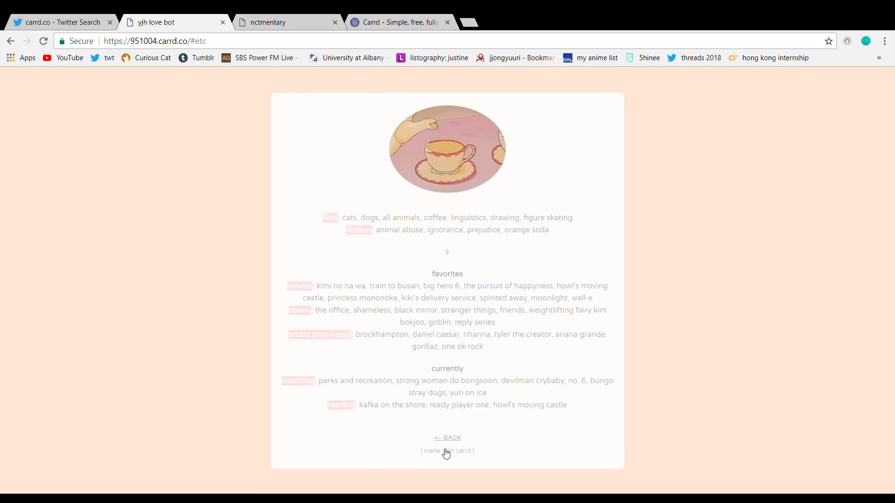
click(10, 41)
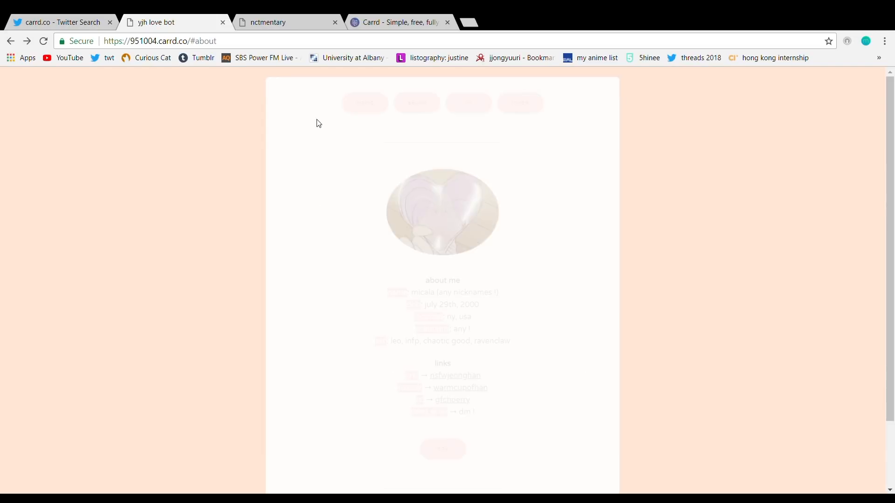
click(11, 42)
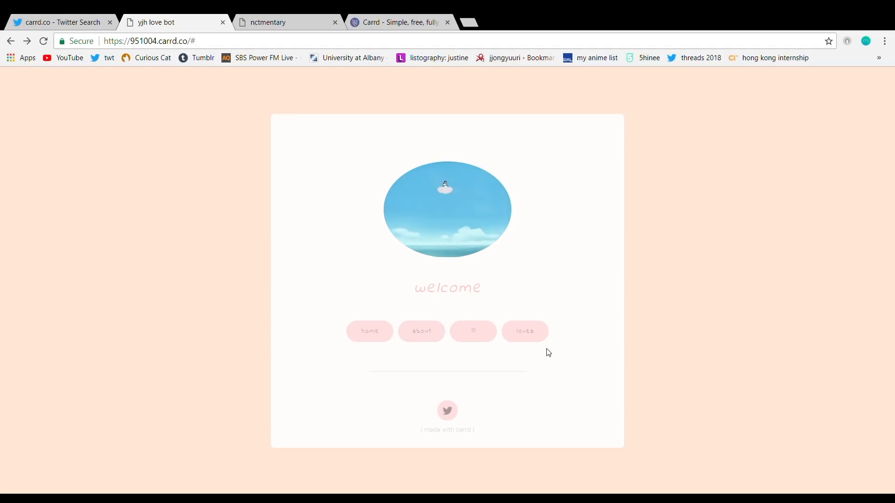
click(535, 338)
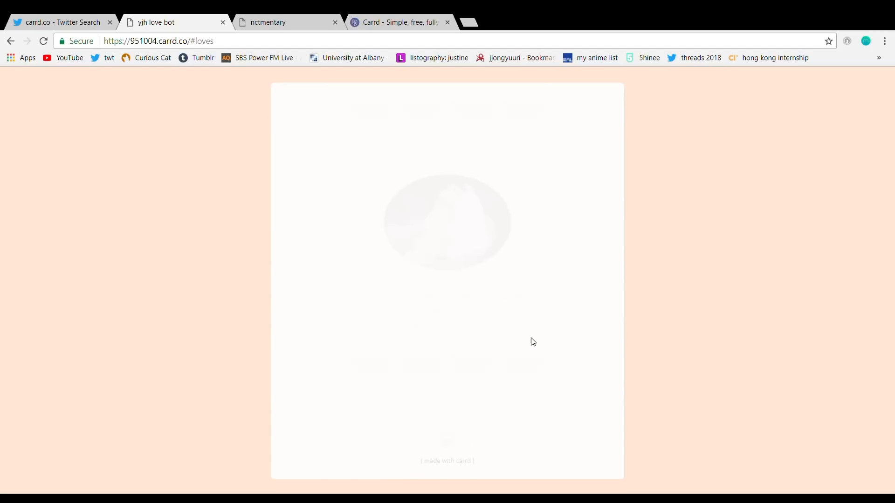
click(366, 373)
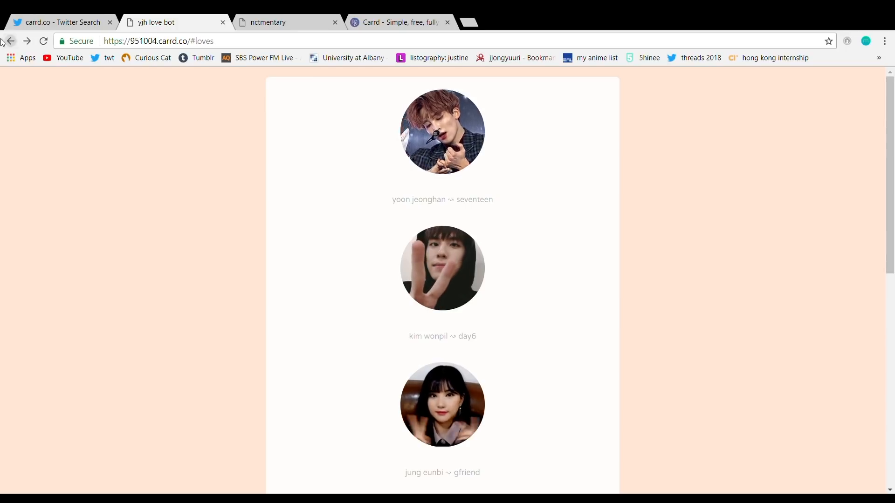
Step: Return to the yjh love bot welcome page, examine the day, hour, minute and second counter on its heart page, and go back
key(alt+Left)
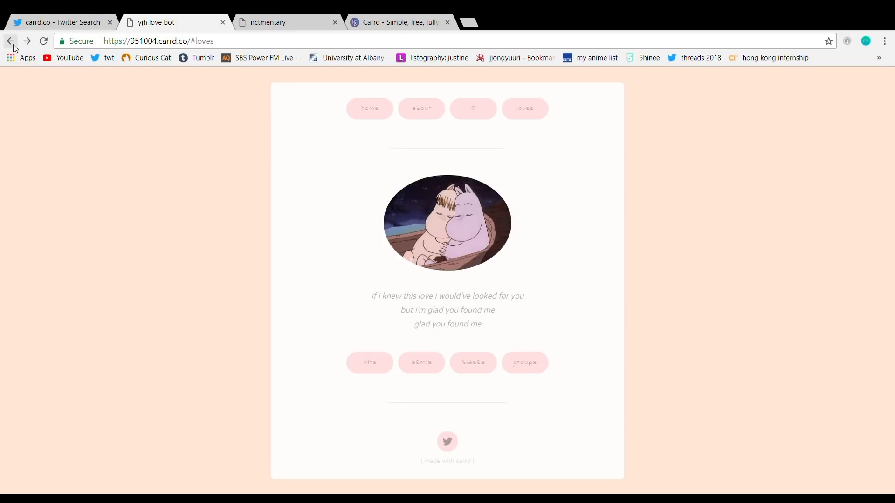
click(13, 44)
click(475, 331)
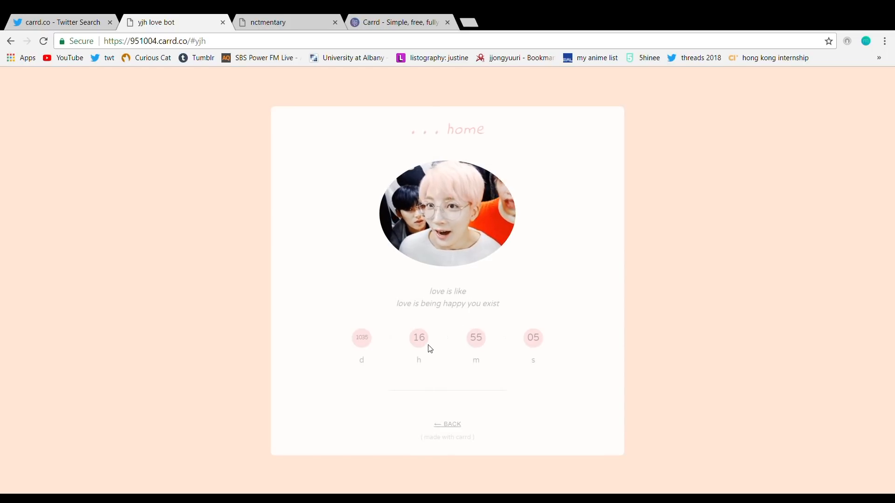
drag(351, 345, 591, 350)
click(591, 350)
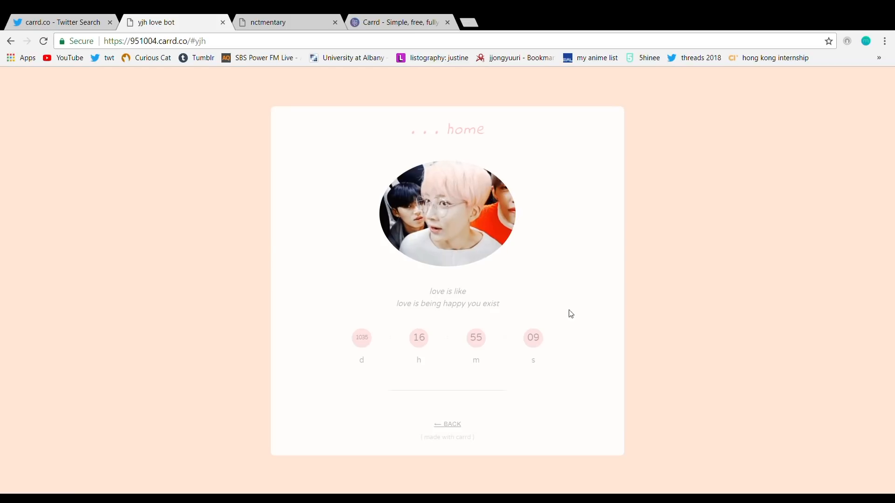
drag(339, 329, 645, 346)
click(197, 128)
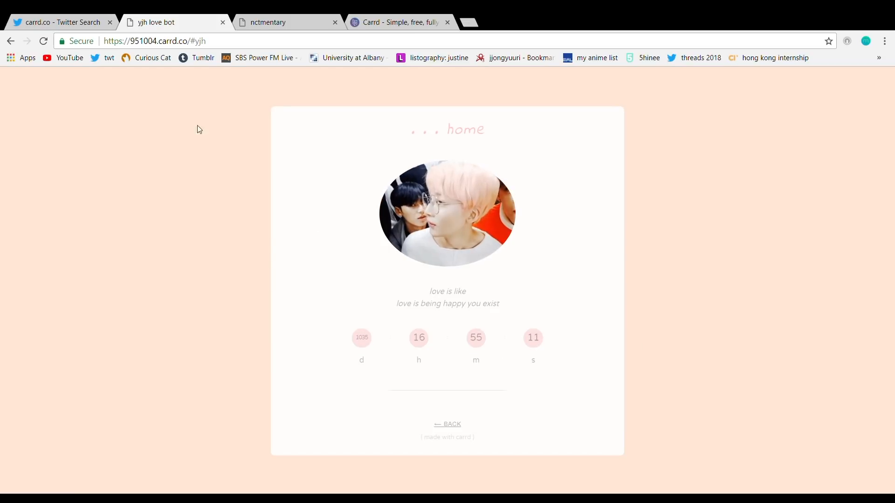
click(10, 41)
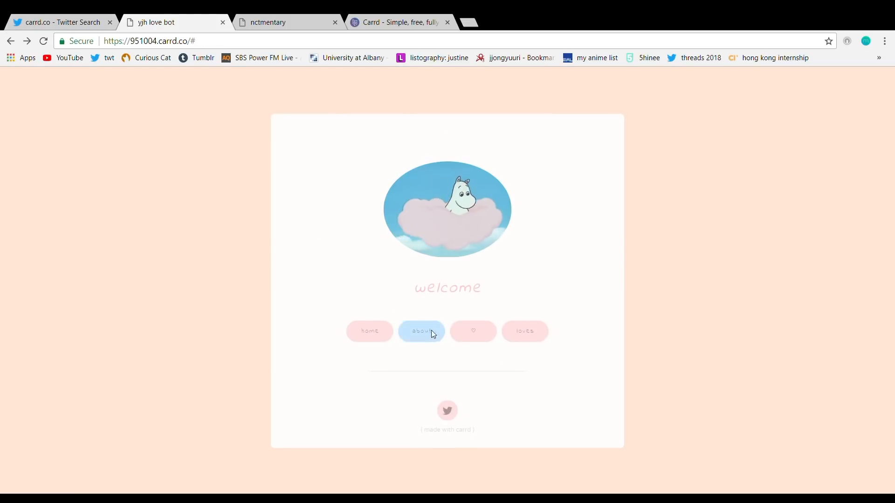
Step: Open the yjh love bot site's about page, then revisit the nctmentary start page and the Carrd home page
click(434, 334)
click(332, 19)
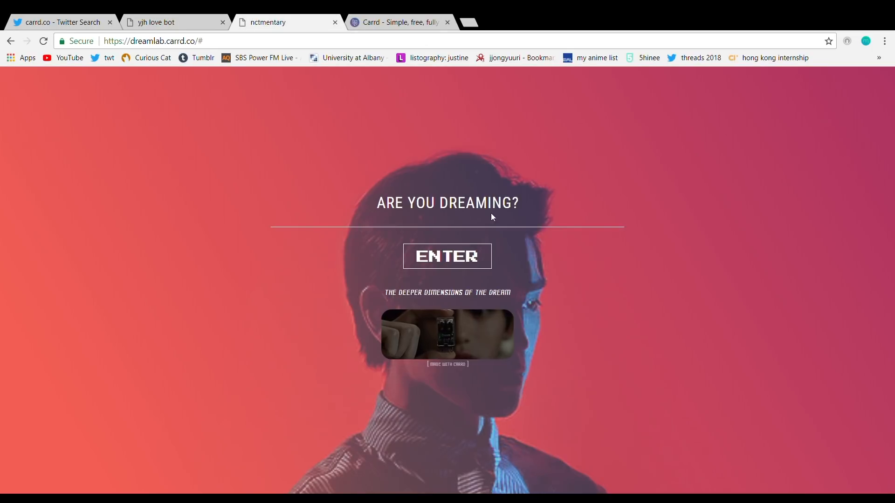
click(417, 247)
click(523, 197)
click(455, 369)
key(ctrl+Tab)
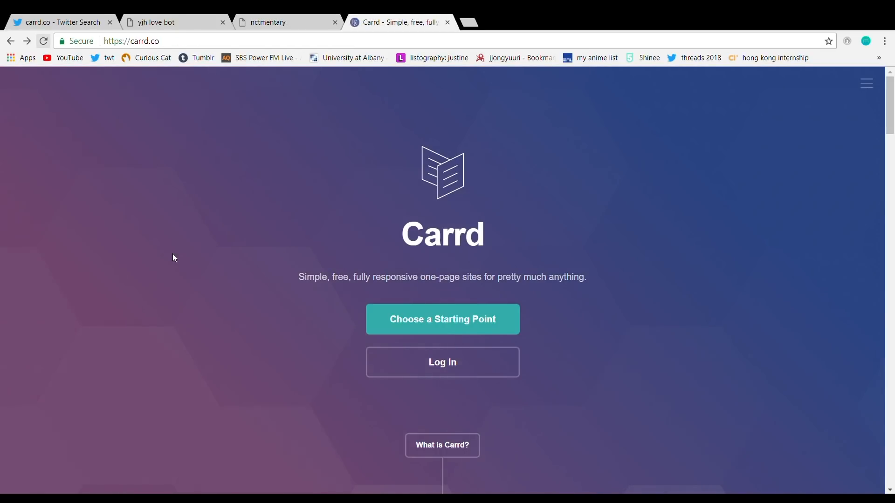
click(321, 15)
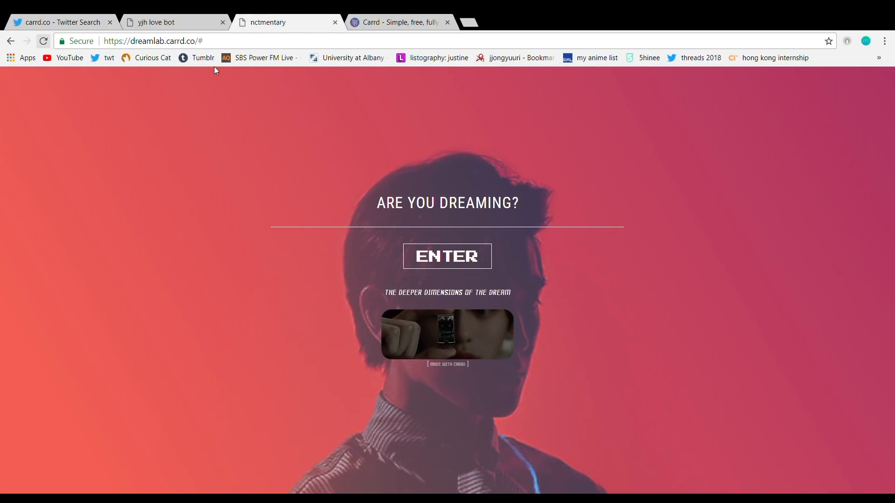
Step: Look through the top tweets in the Twitter search for carrd.co for more example sites
click(61, 22)
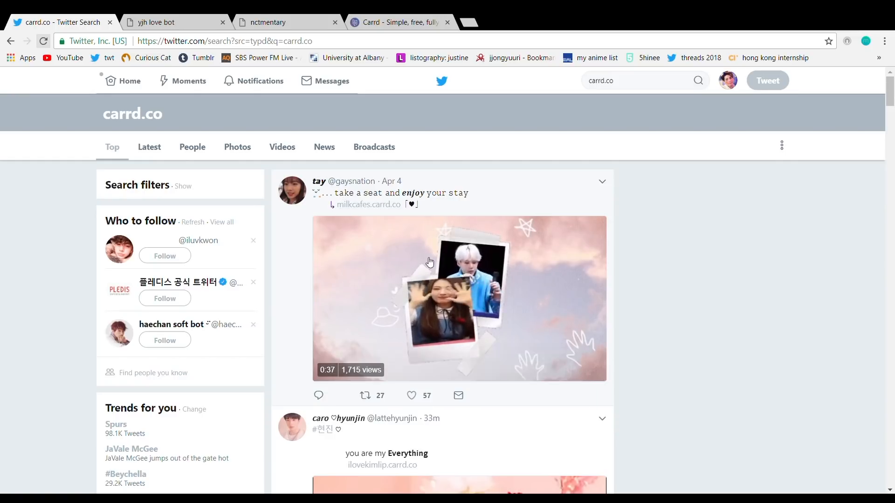
scroll(315, 236, down, 7)
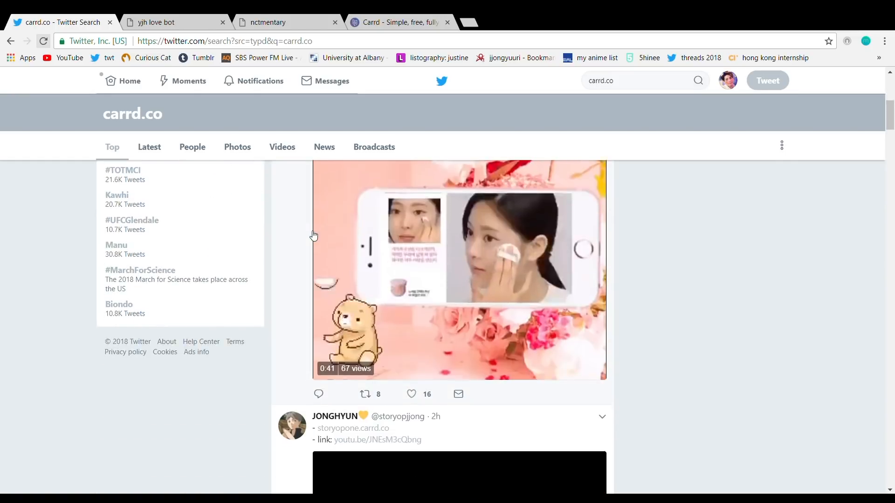
scroll(314, 236, down, 12)
scroll(312, 234, up, 5)
Step: Revisit the yjh love bot welcome page, check its web address, and return to browsing the Twitter results
click(154, 22)
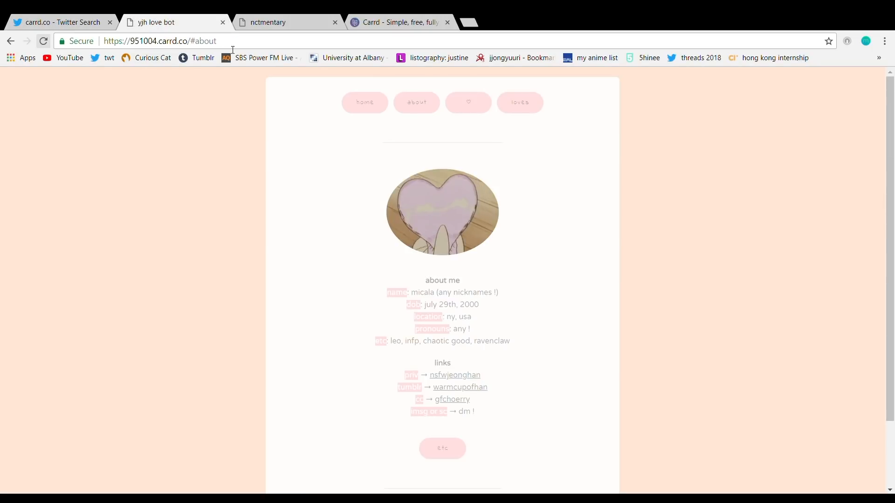
click(365, 106)
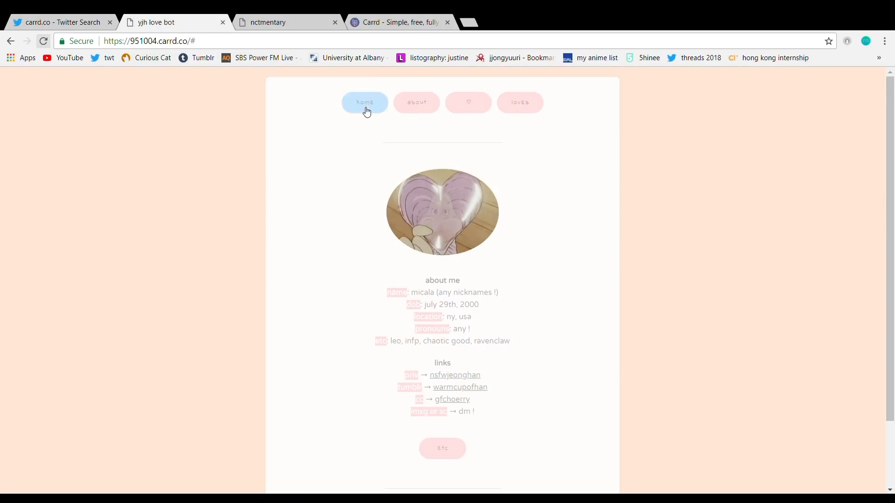
click(219, 44)
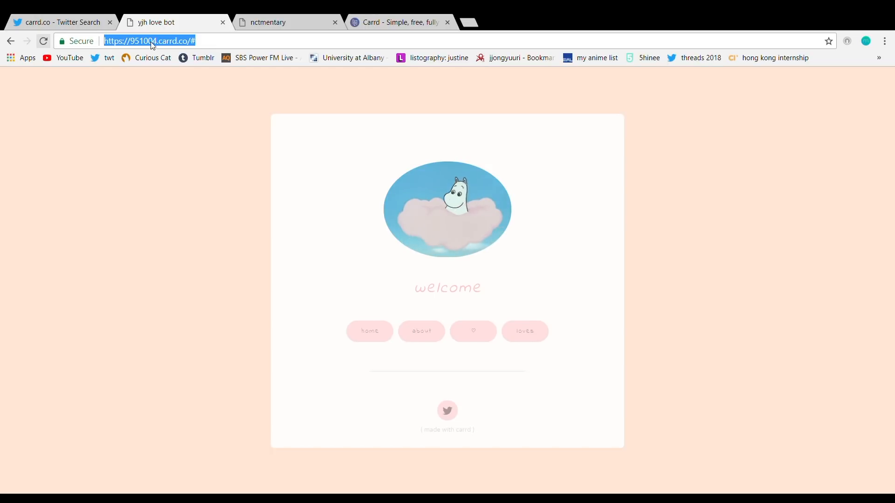
click(124, 156)
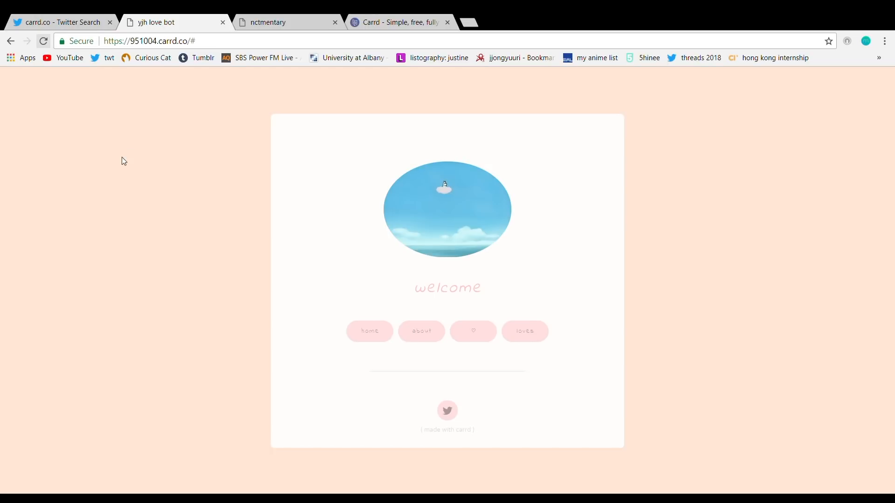
click(98, 18)
scroll(144, 465, down, 3)
scroll(138, 465, up, 1)
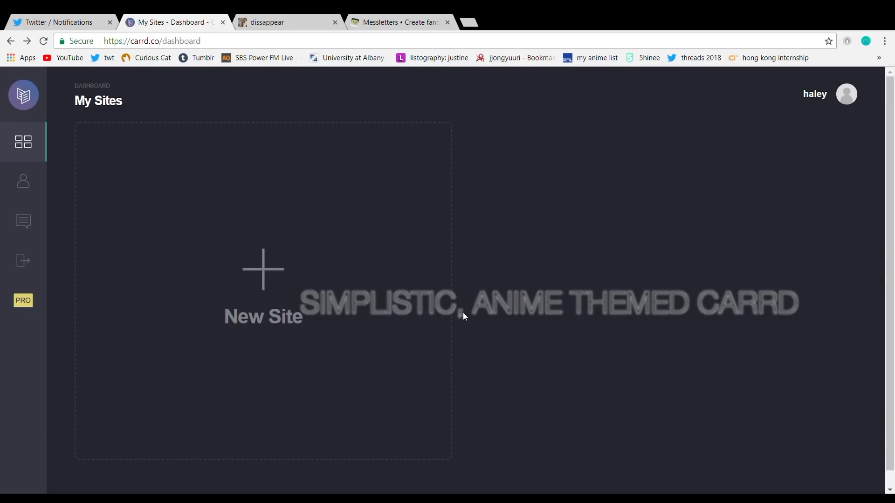
Step: Create a new Carrd site from the plain white profile template with Home, About and Contact buttons and a round portrait
click(319, 275)
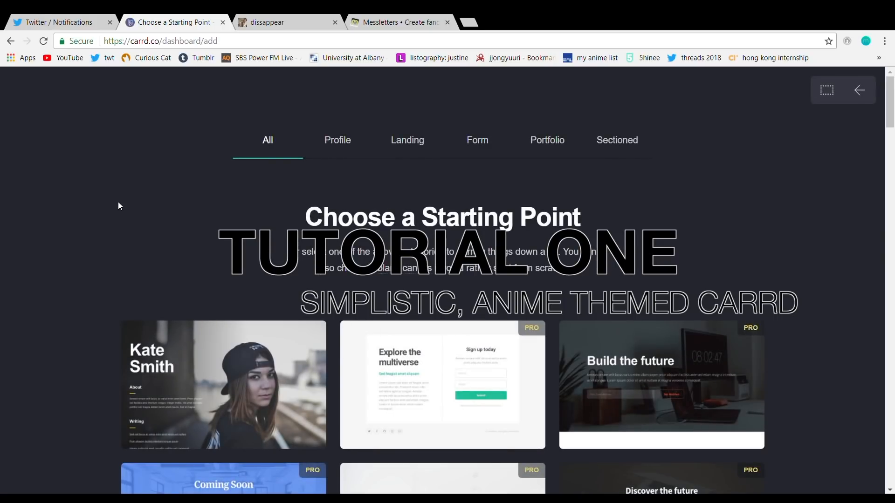
scroll(534, 193, down, 20)
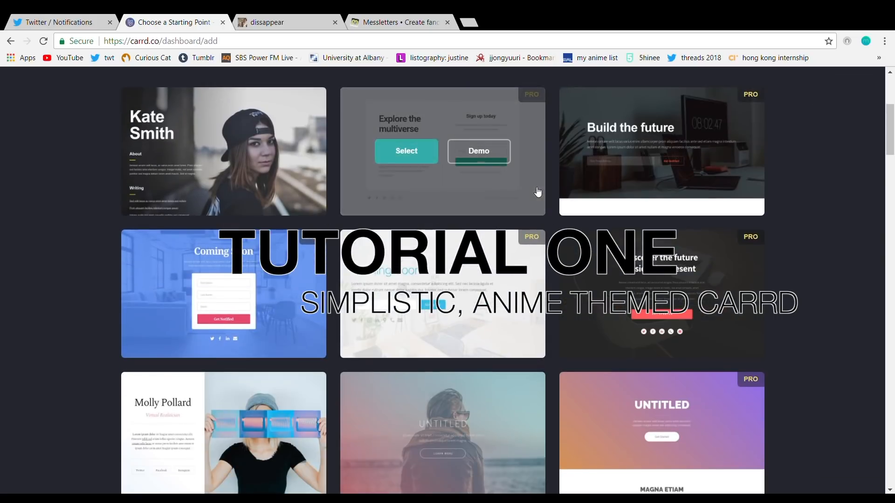
scroll(537, 192, down, 8)
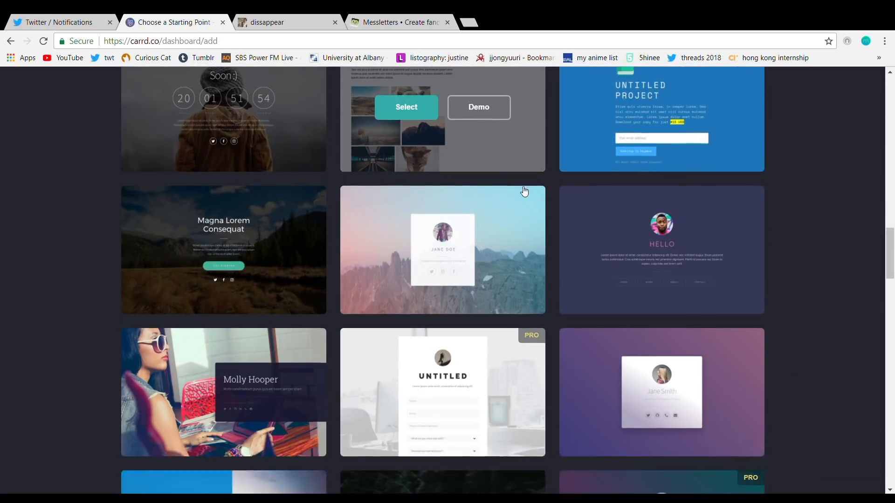
scroll(528, 193, down, 5)
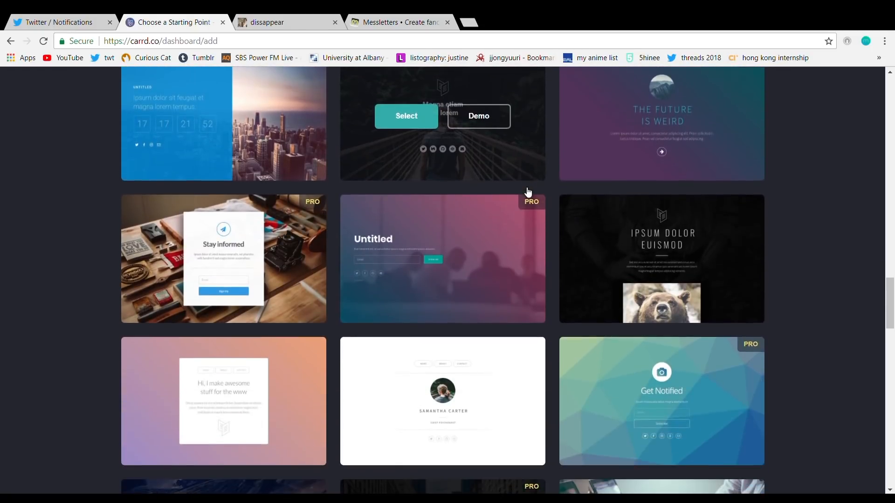
scroll(529, 192, up, 4)
scroll(529, 192, up, 3)
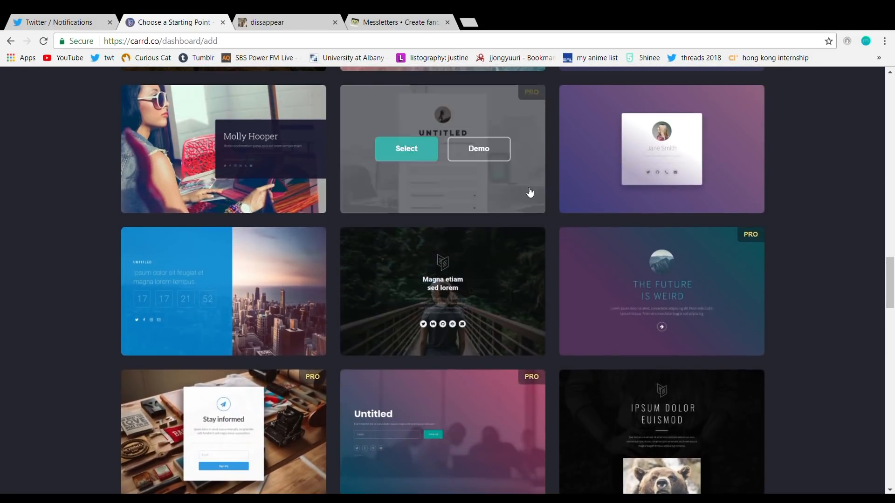
scroll(534, 194, down, 9)
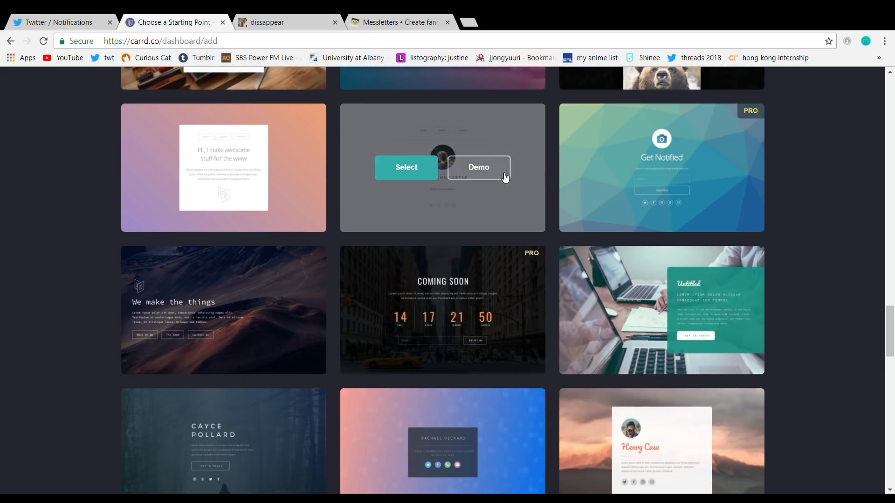
click(407, 179)
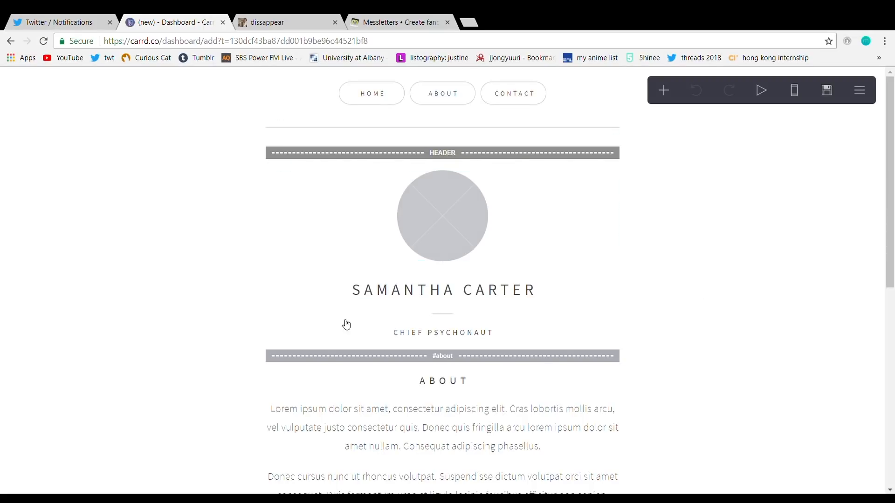
Step: Delete the short divider below the name heading and the round placeholder image
scroll(443, 245, down, 3)
click(446, 197)
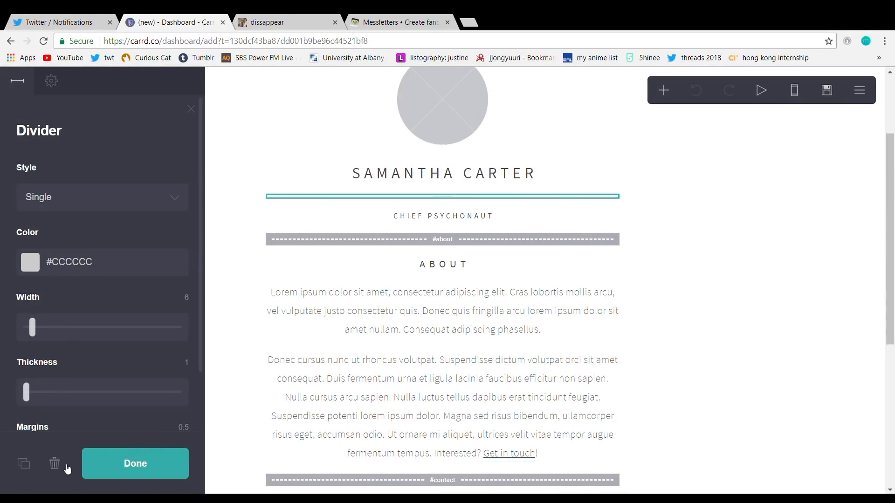
click(67, 468)
scroll(550, 299, up, 3)
click(459, 214)
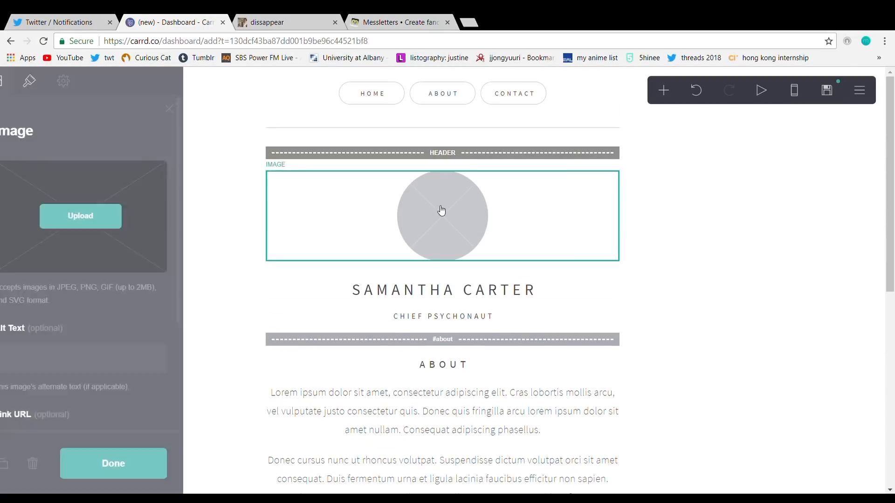
click(52, 461)
Step: Delete the header marker and the #about section break
click(367, 155)
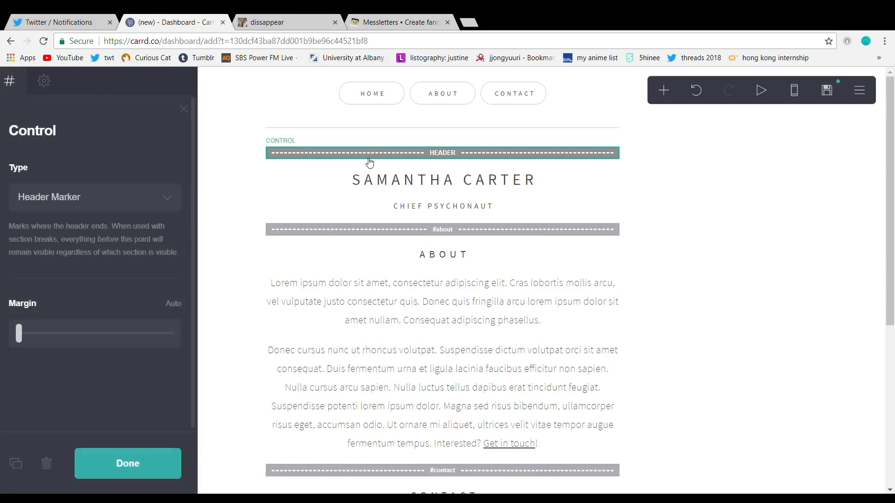
click(55, 464)
click(356, 206)
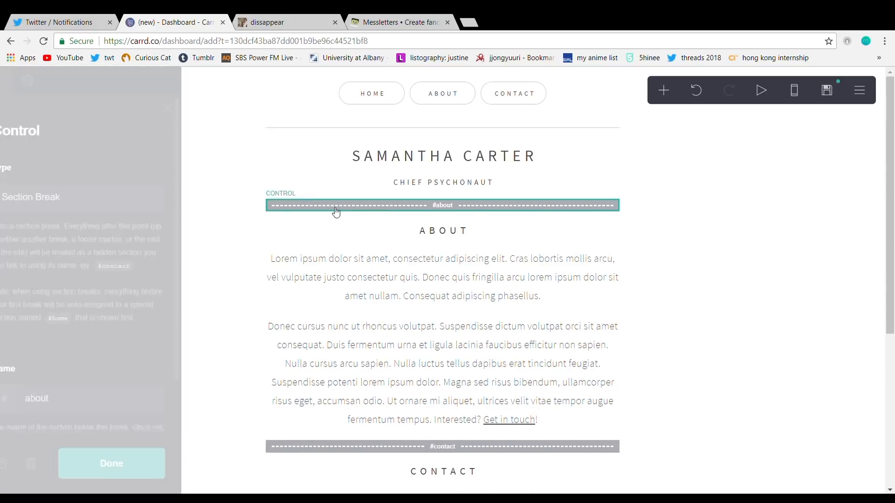
click(56, 464)
Step: Delete the "Chief Psychonaut" subtitle and the name heading above it
click(414, 183)
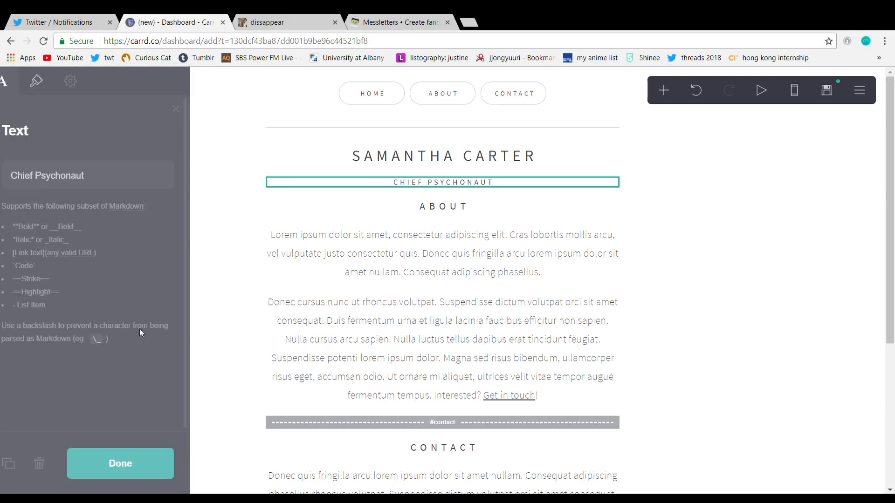
click(55, 464)
click(459, 154)
click(55, 464)
Step: Delete all remaining template elements, including the navigation buttons and the About and Contact content, to empty the page
click(406, 94)
click(55, 464)
click(55, 464)
click(373, 186)
click(55, 464)
click(373, 248)
click(55, 464)
click(373, 262)
click(55, 464)
click(373, 282)
click(55, 463)
Step: Review the available element types and add an image element to the empty page
click(373, 281)
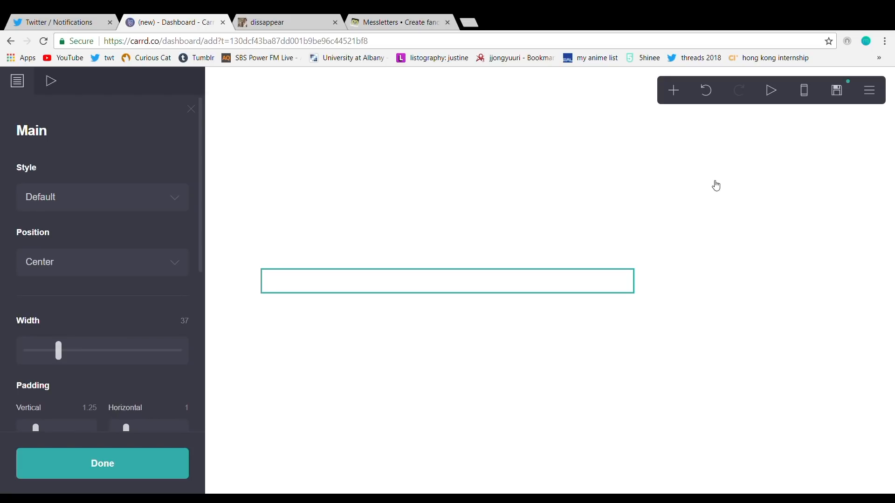
click(676, 98)
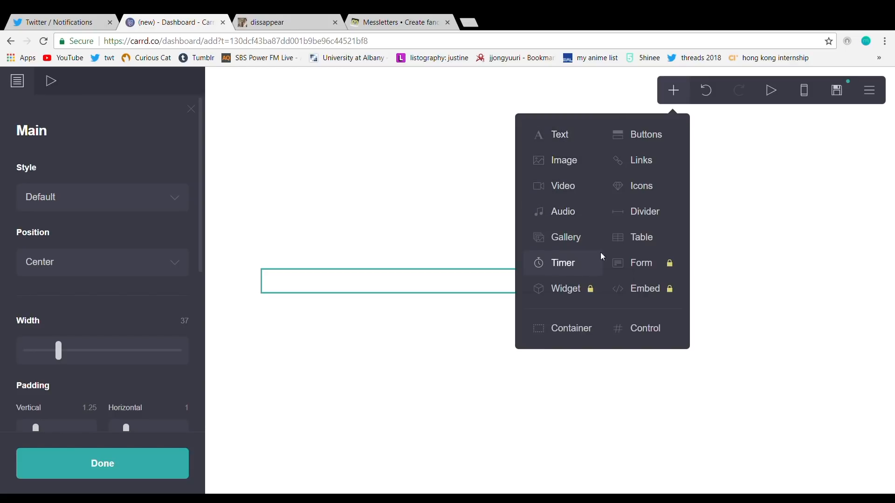
click(583, 84)
click(674, 90)
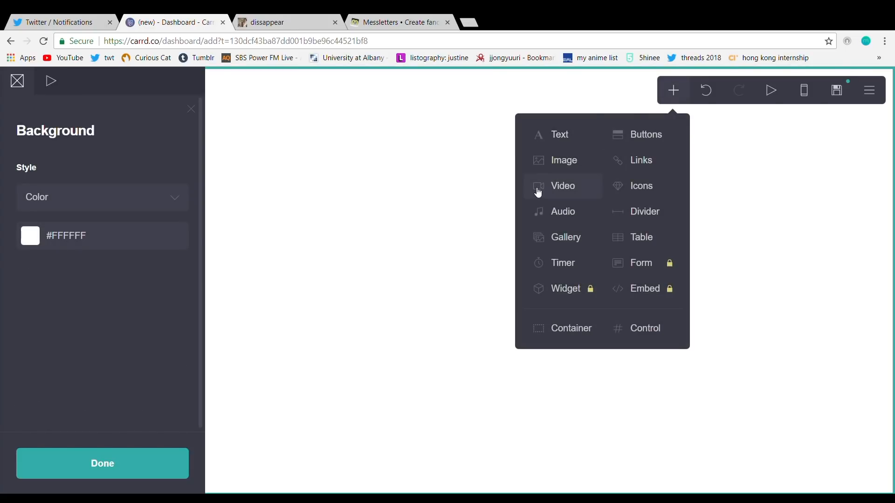
click(335, 254)
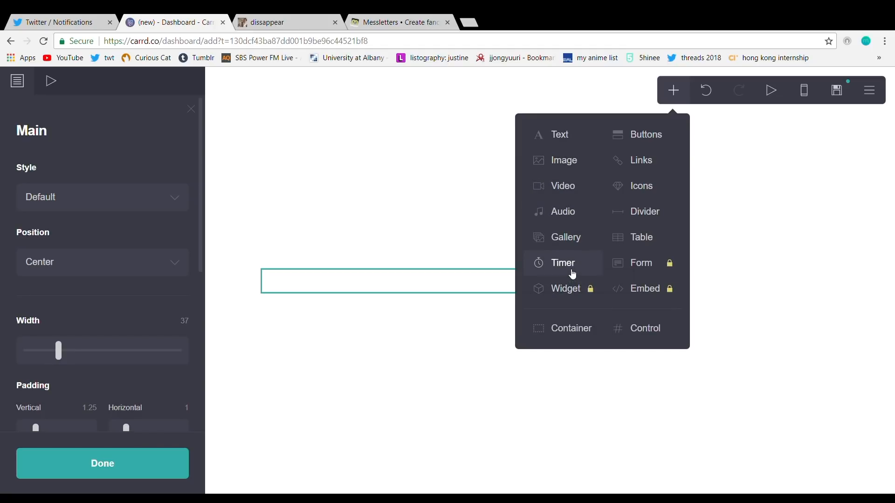
click(564, 159)
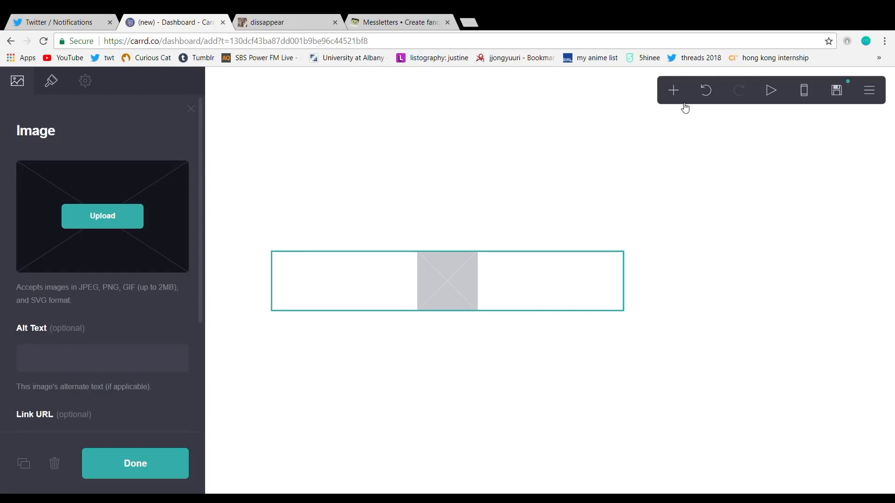
Step: Add a buttons element below the image placeholder and give it a second button
click(674, 91)
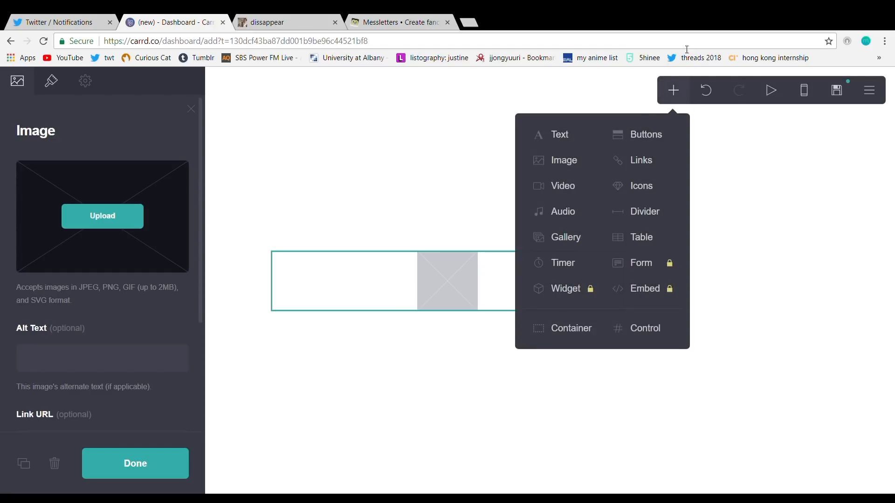
click(637, 136)
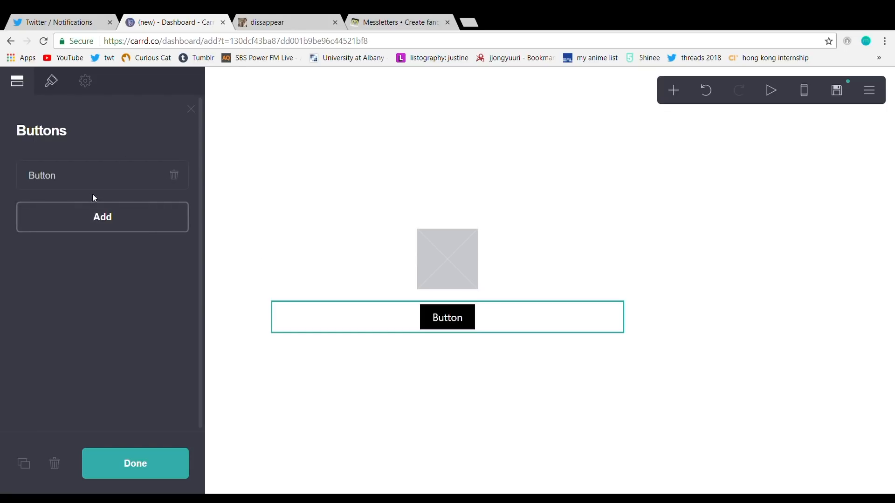
click(96, 223)
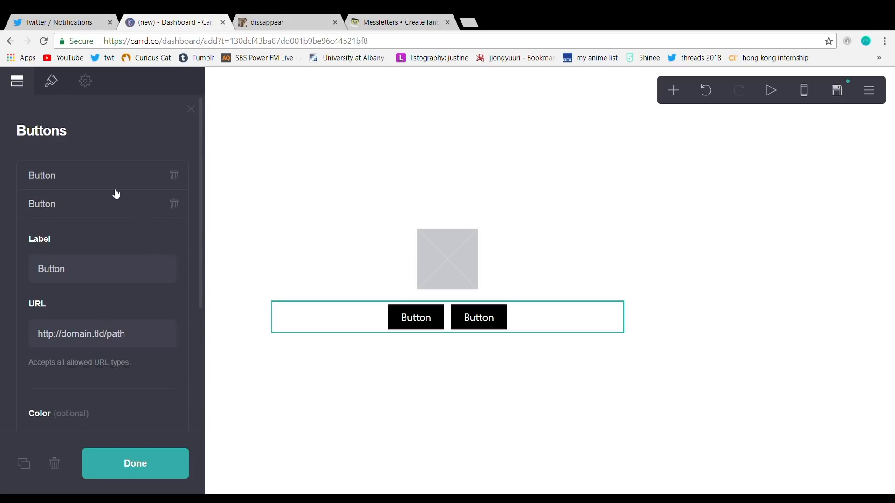
Step: Add a third and a fourth button to the buttons element
click(112, 196)
click(86, 244)
click(84, 231)
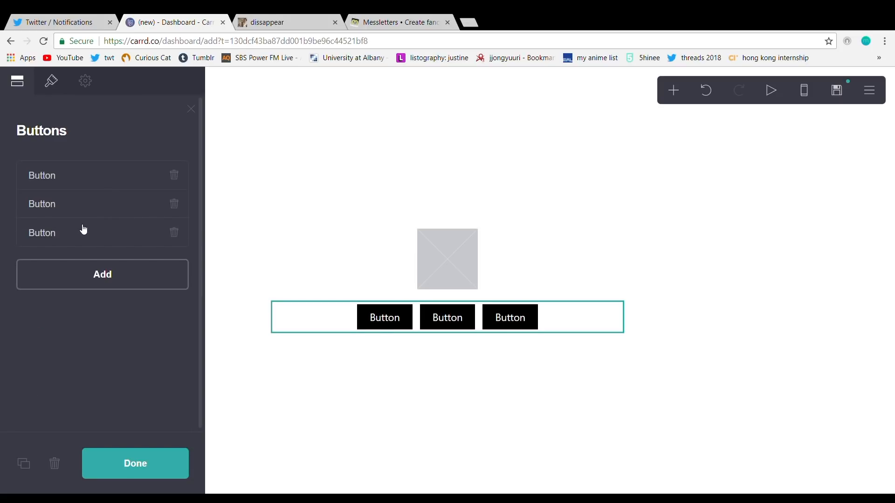
click(86, 284)
click(82, 266)
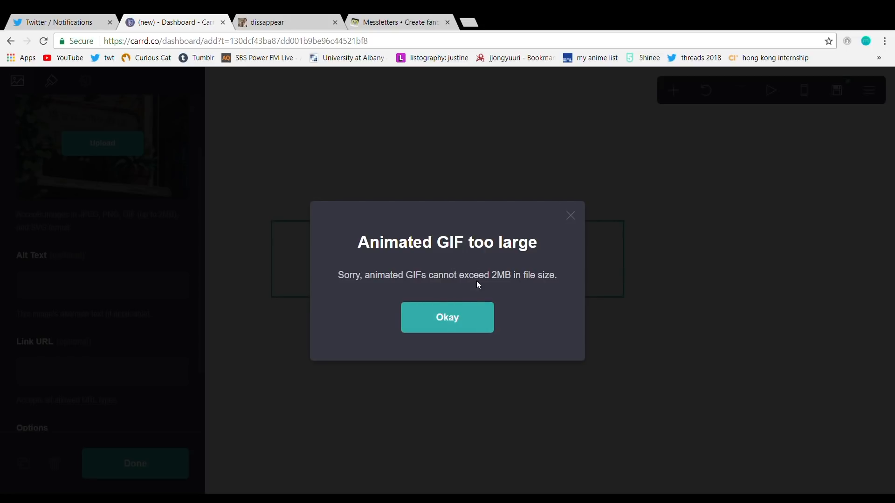
Step: Search for "gif compressor" in a new tab, open ezgif.com's GIF optimizer and upload the oversized tumblr GIF
click(466, 21)
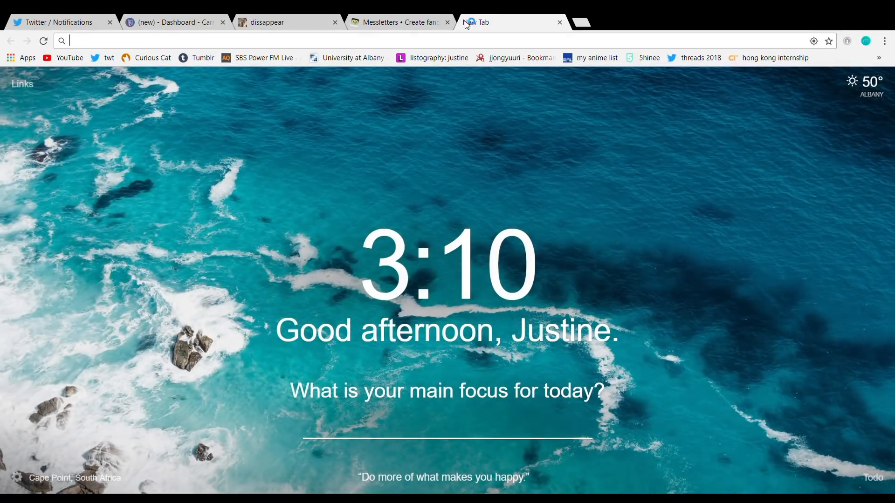
text(gif)
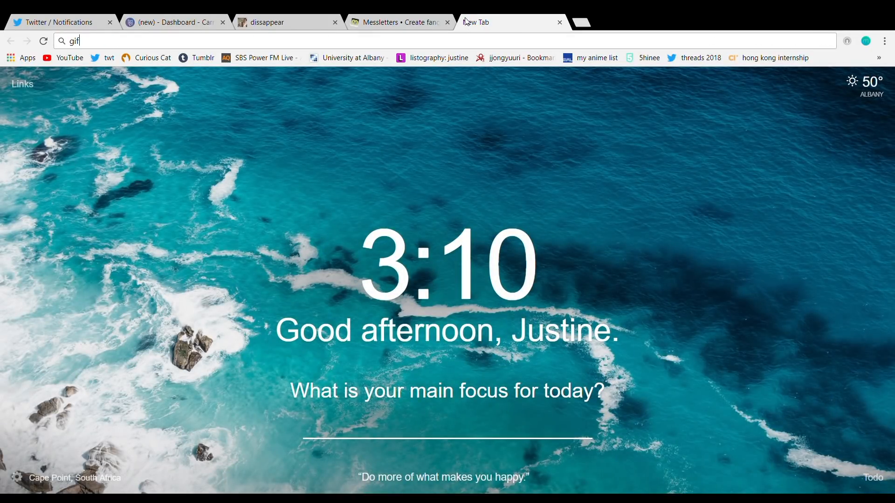
text( compressor)
key(Return)
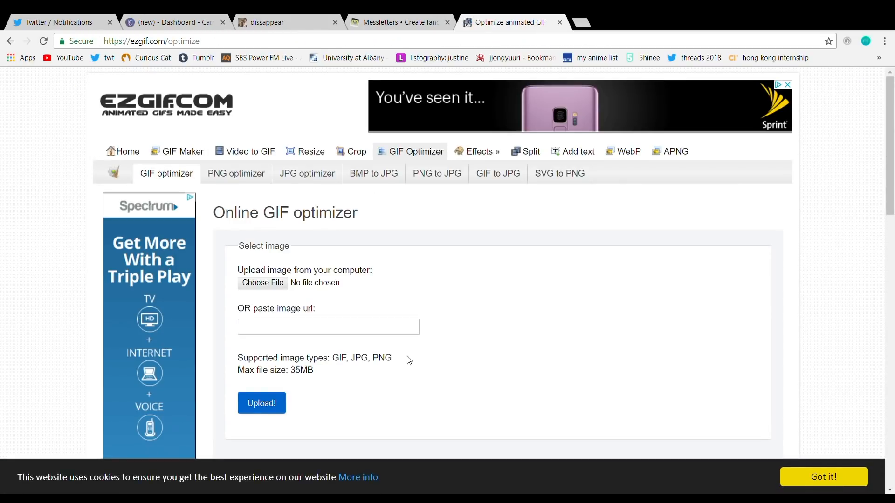
click(263, 283)
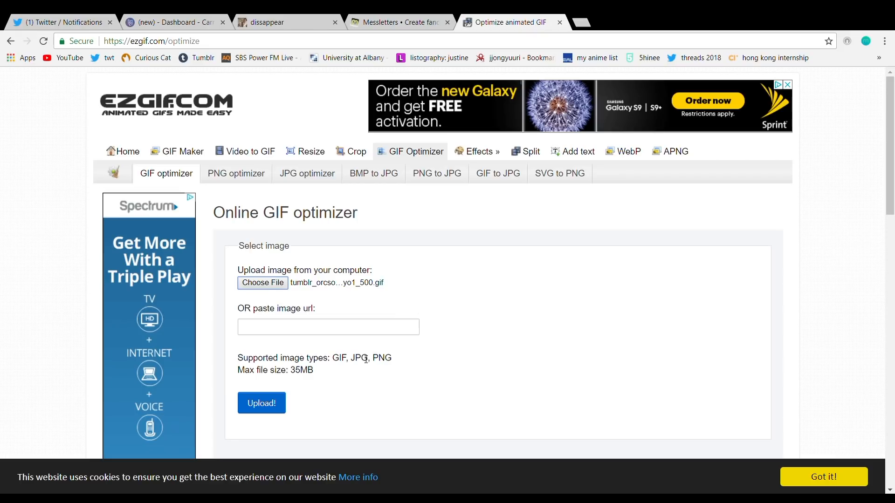
click(269, 405)
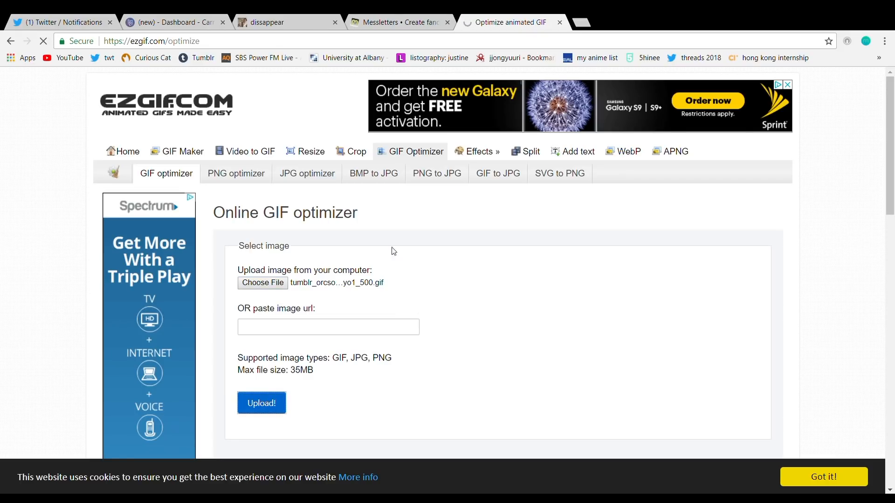
Step: Optimize the uploaded GIF with compression level 19 and compare its file size with the original
scroll(559, 340, down, 4)
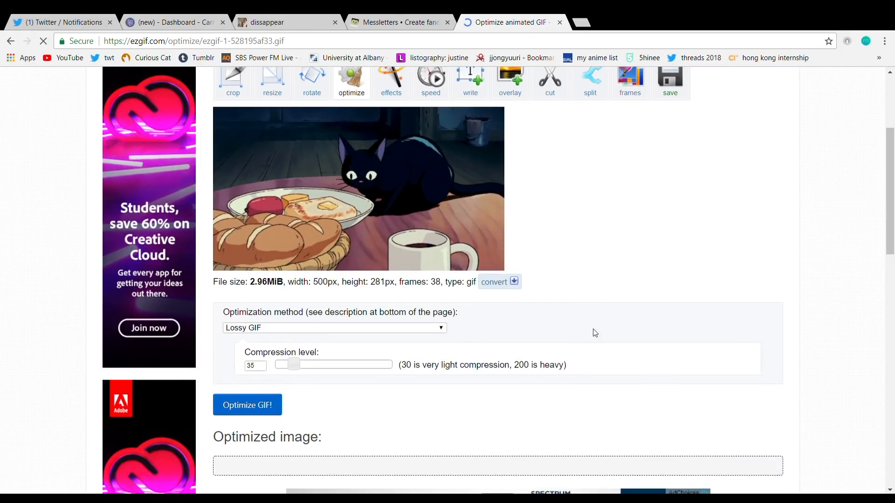
drag(287, 369, 284, 370)
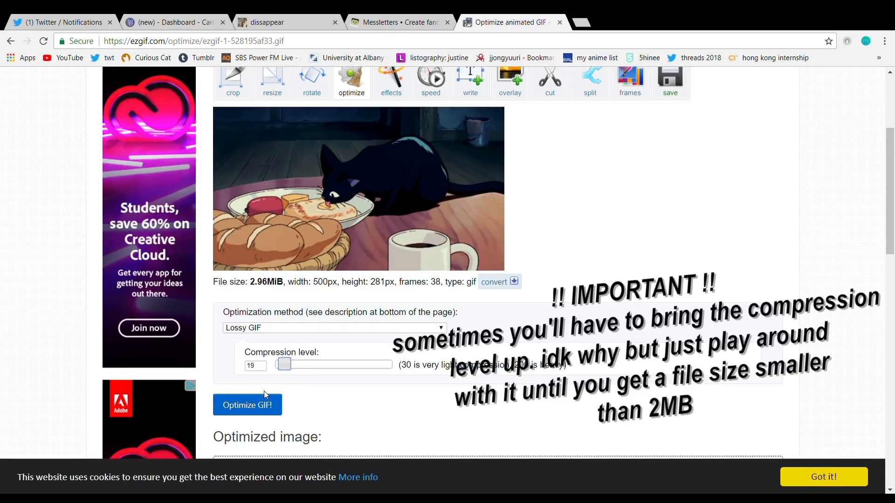
click(255, 406)
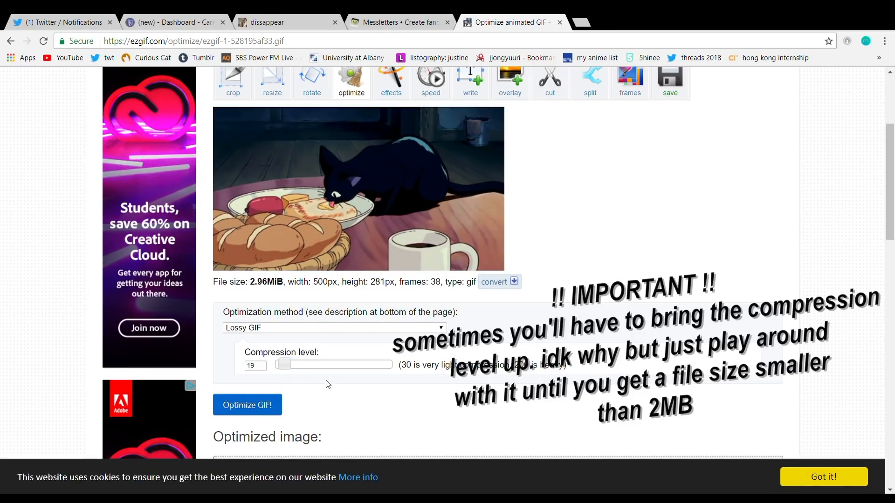
scroll(320, 393, down, 7)
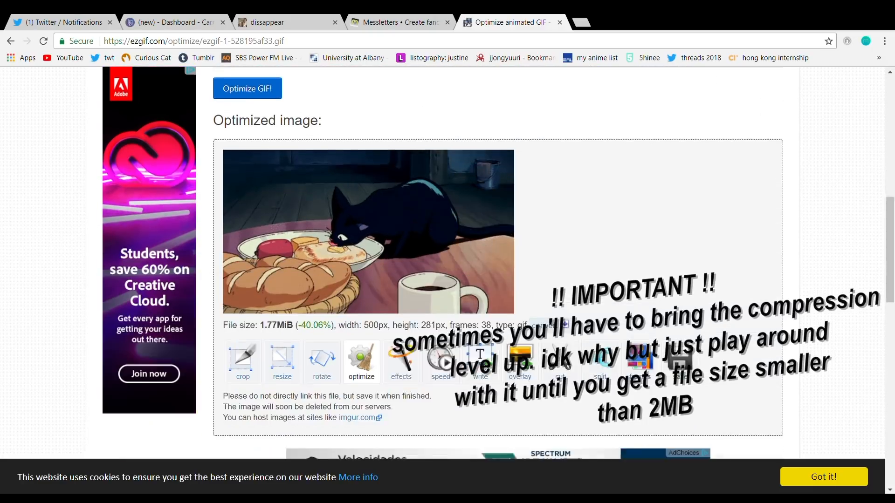
scroll(463, 353, up, 6)
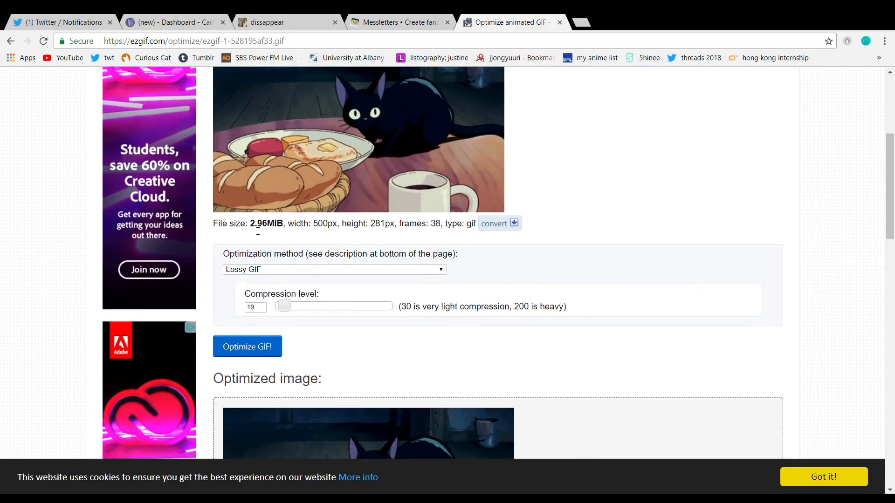
scroll(326, 315, down, 5)
scroll(326, 315, down, 2)
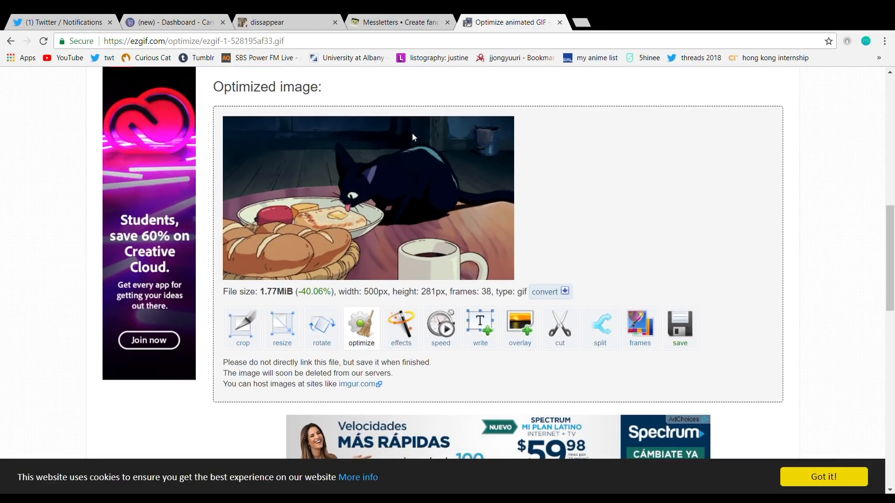
scroll(308, 154, up, 1)
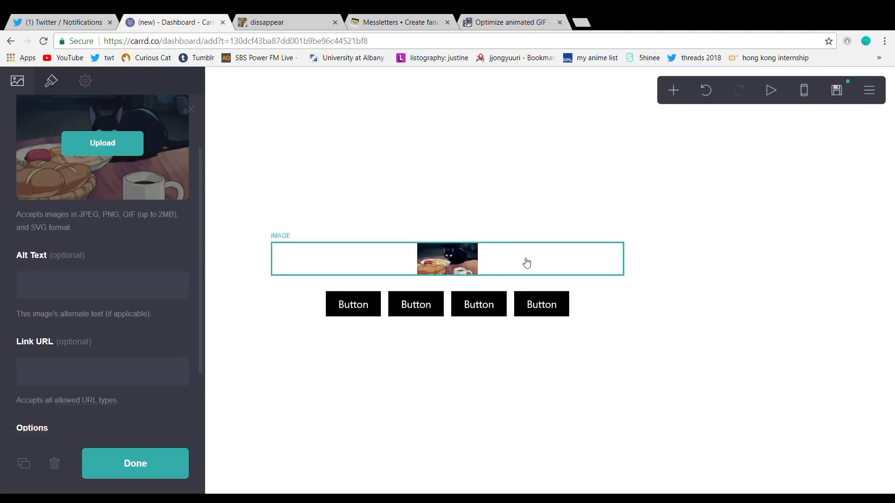
Step: Set the cat image's width to 13.125 and its shape to Circle, with height and margins on Auto
scroll(56, 166, up, 2)
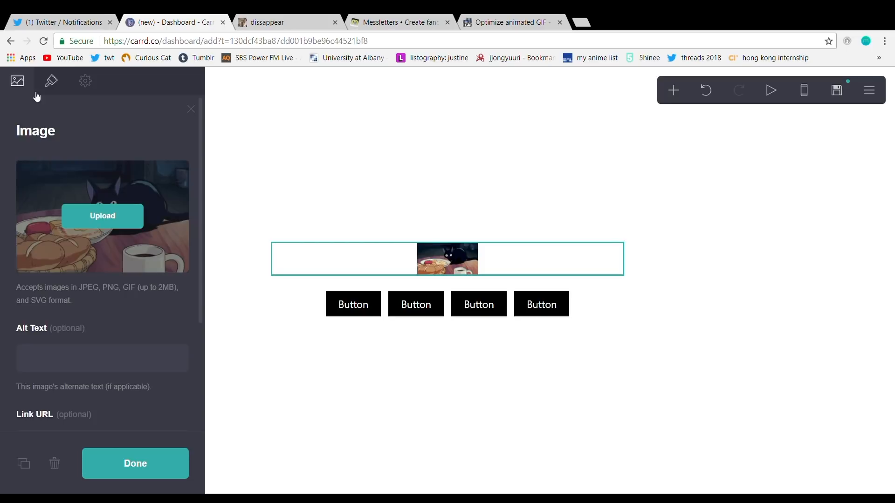
click(52, 81)
drag(32, 207, 39, 207)
click(75, 337)
click(59, 373)
drag(43, 210, 45, 213)
drag(28, 277, 21, 280)
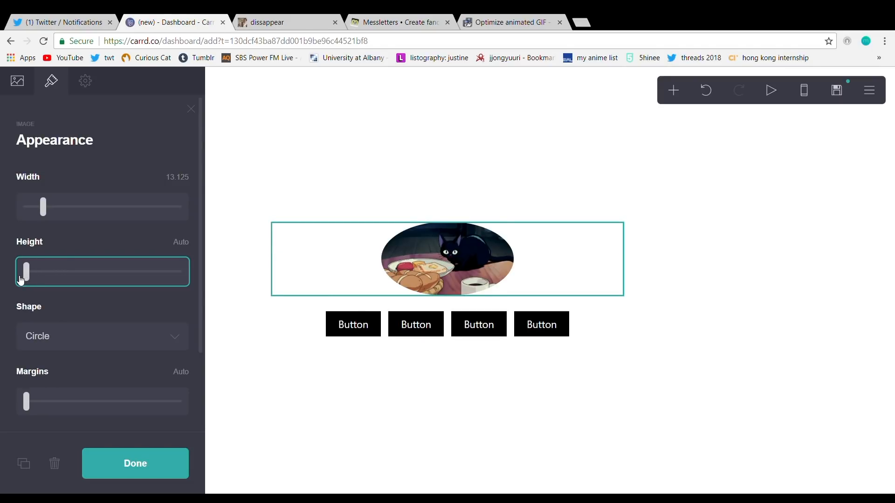
scroll(58, 253, down, 2)
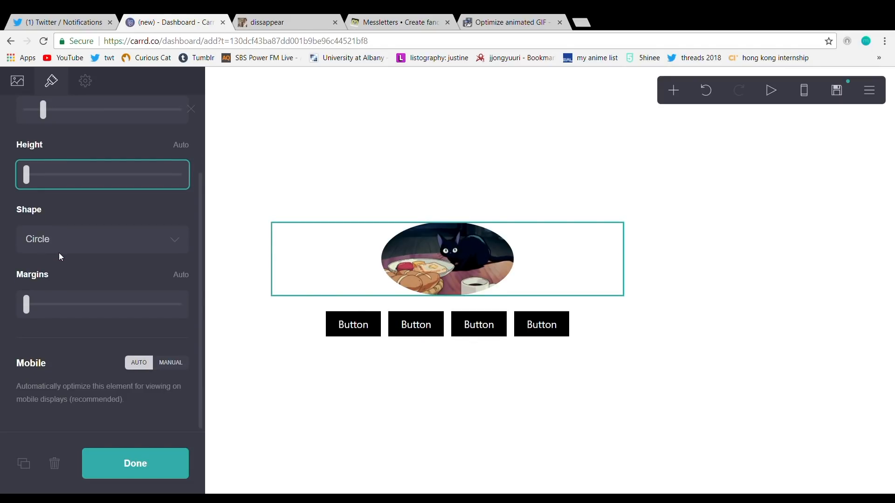
drag(27, 306, 4, 302)
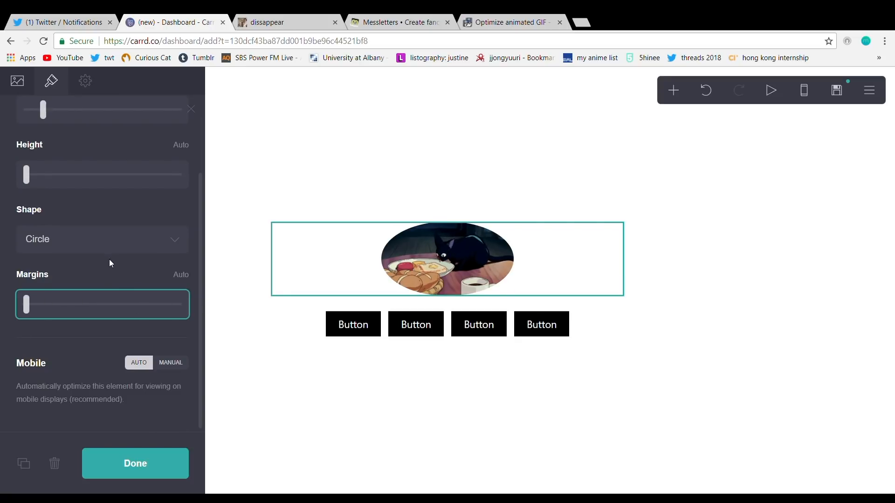
Step: Review the image's content settings, and open the first button of the buttons element for editing
scroll(119, 256, up, 3)
click(17, 80)
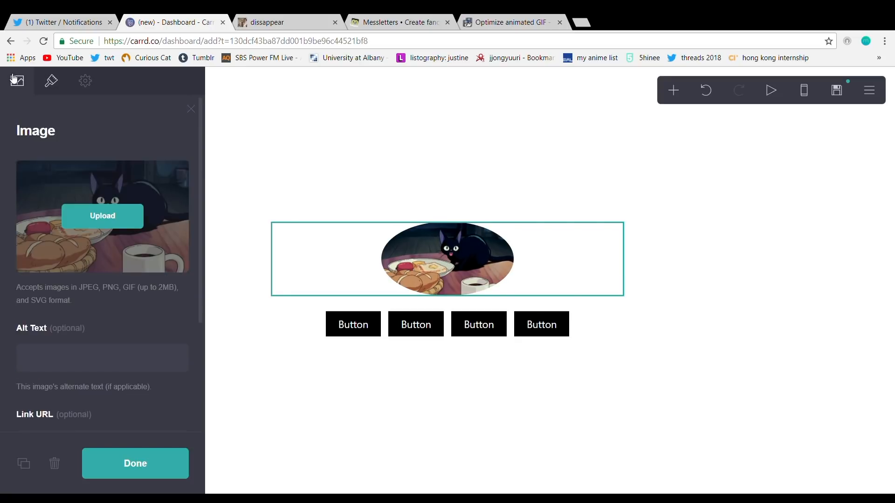
scroll(70, 267, down, 3)
scroll(70, 265, up, 3)
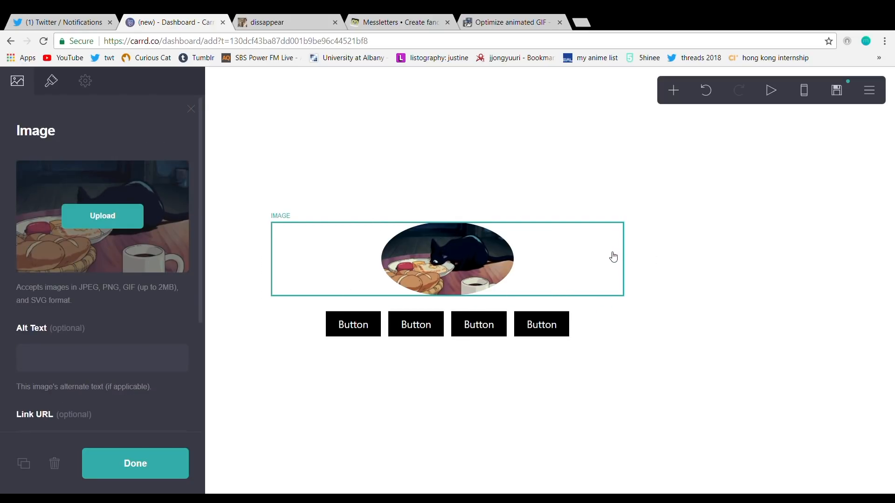
click(606, 326)
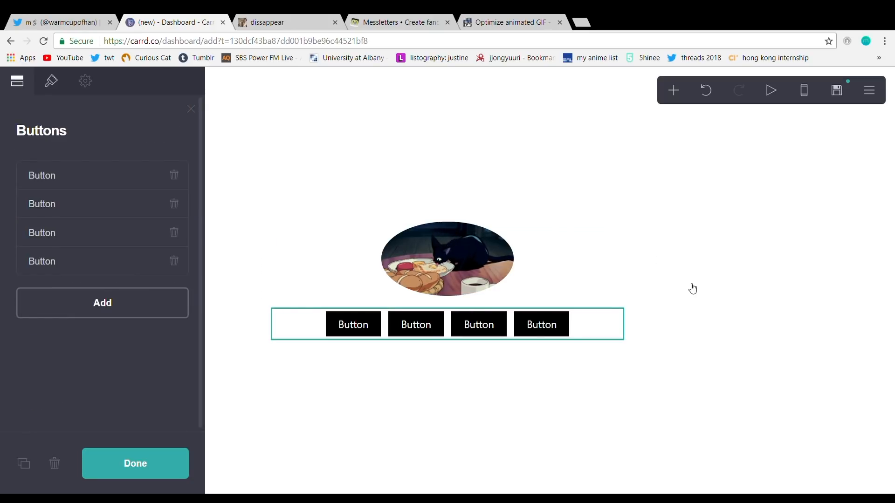
click(347, 327)
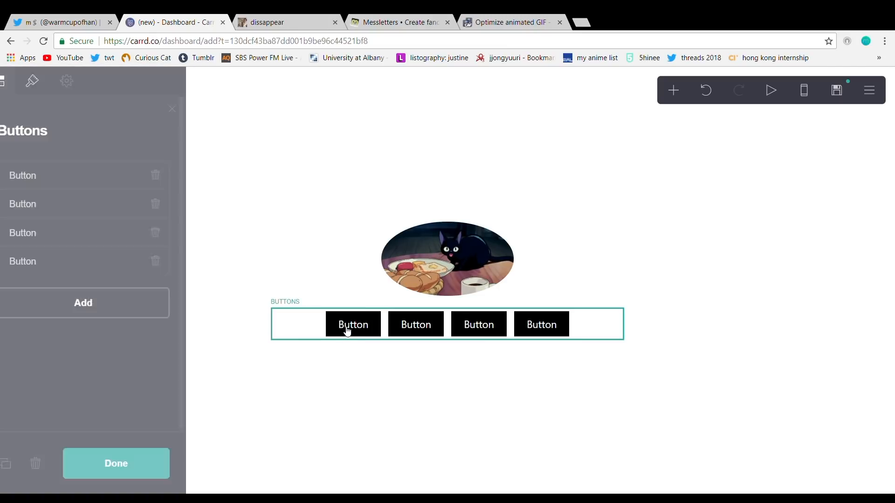
click(37, 178)
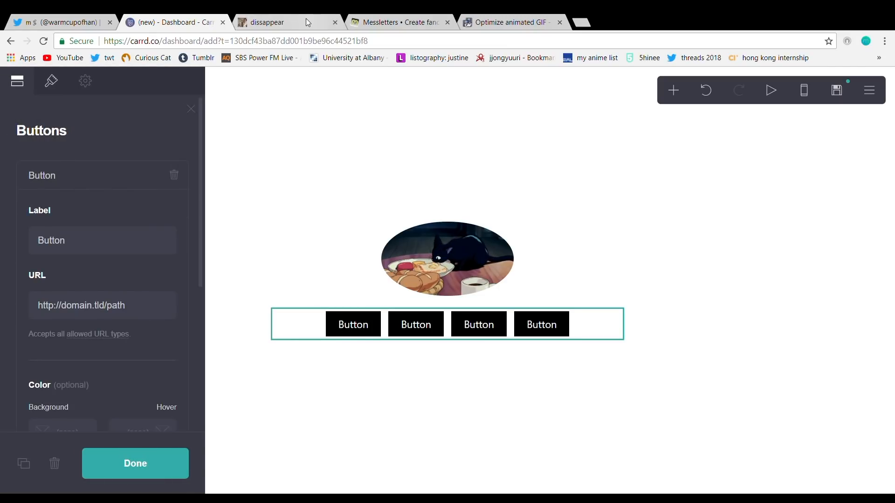
Step: Switch to Messletters, browse its text styles and generate styled versions of the word "about"
click(396, 22)
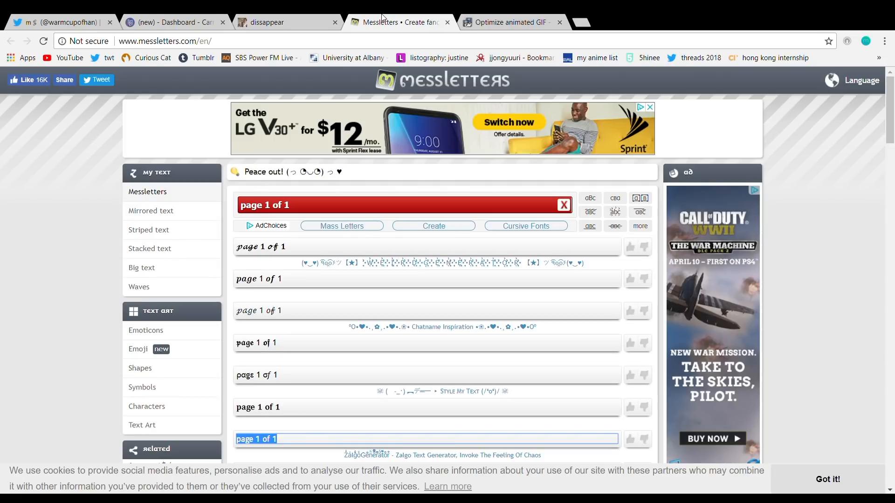
scroll(319, 236, down, 2)
scroll(322, 238, up, 2)
click(232, 44)
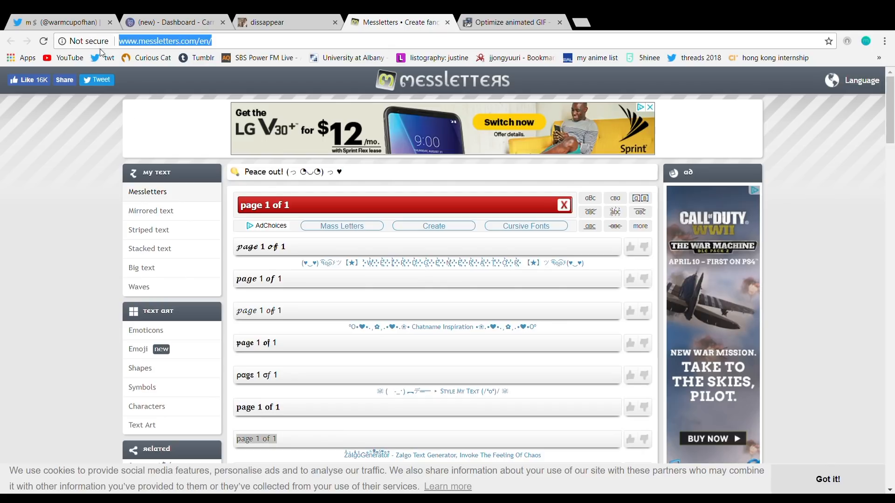
click(22, 207)
scroll(303, 239, down, 4)
scroll(358, 232, up, 4)
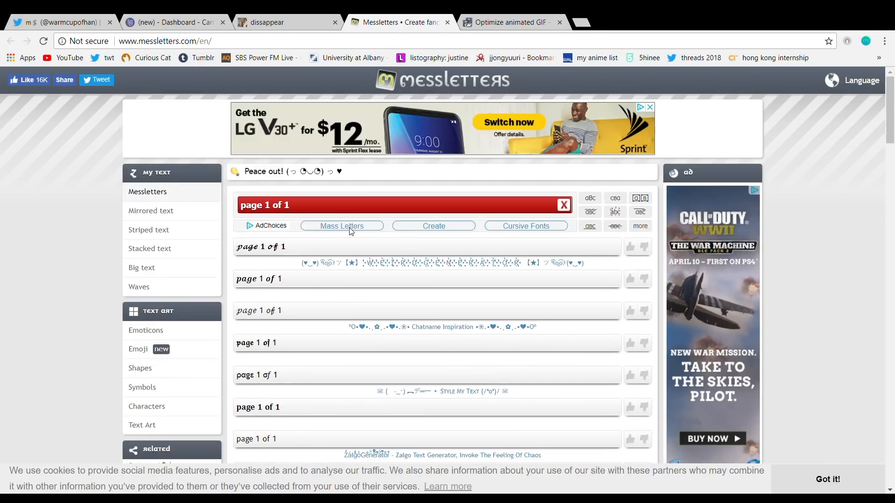
scroll(354, 219, down, 14)
scroll(351, 208, up, 12)
drag(292, 205, 226, 201)
text(about)
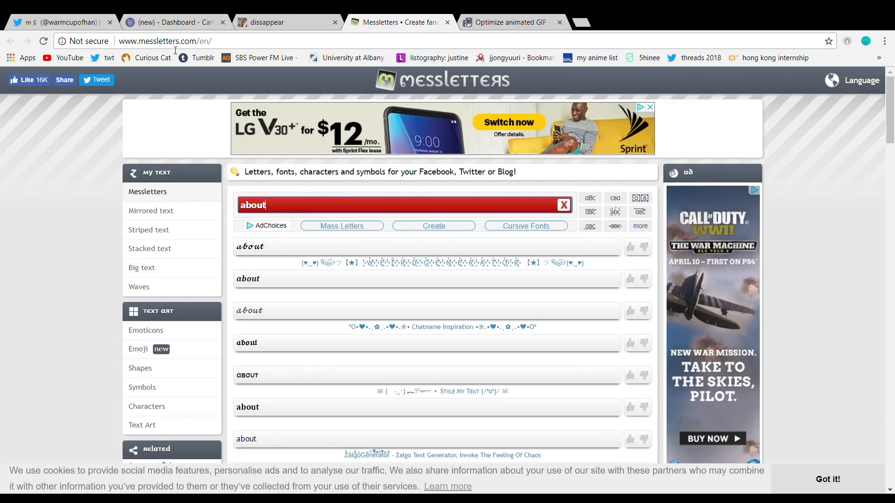
Step: Review the first button's settings in Carrd, and copy the bold italic "about ➥" text from Messletters
click(173, 19)
scroll(72, 261, down, 3)
scroll(71, 262, up, 3)
scroll(71, 263, down, 3)
scroll(71, 263, down, 2)
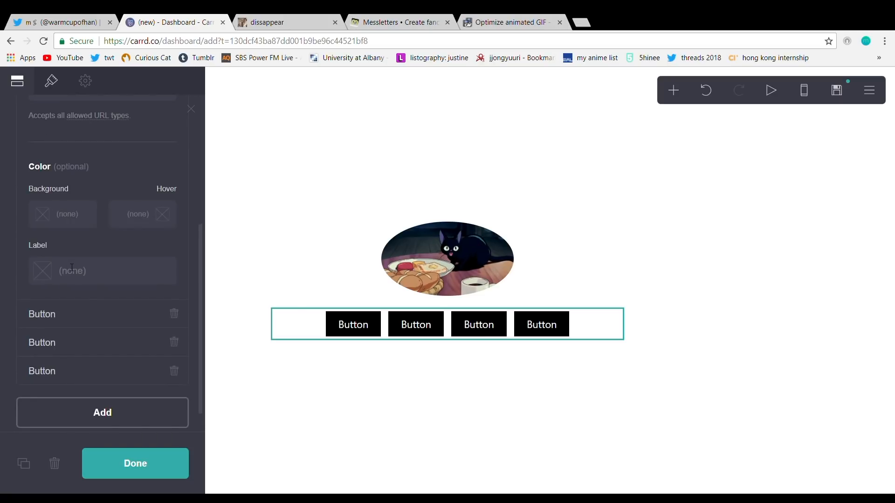
scroll(65, 263, up, 5)
click(419, 22)
scroll(374, 247, down, 1)
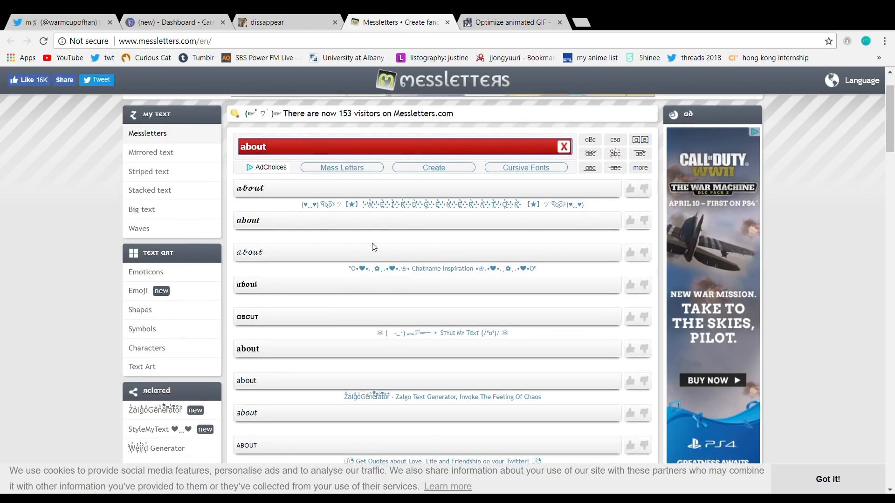
scroll(293, 216, down, 2)
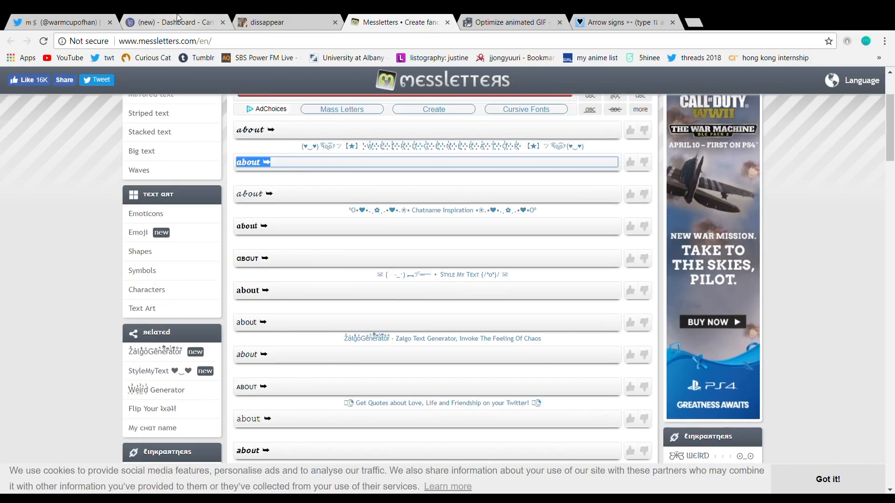
Step: Switch to Carrd and replace the first button's label with the copied bold italic "about ➥"
click(173, 22)
click(106, 179)
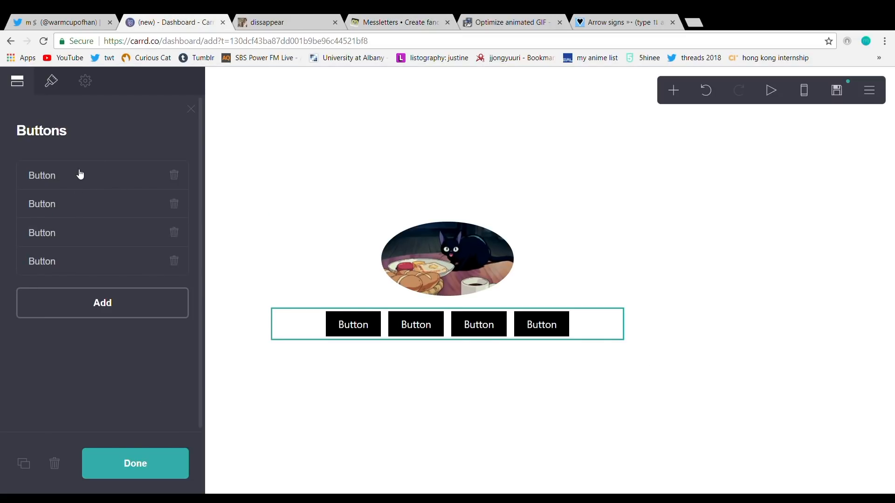
click(80, 174)
drag(66, 240, 48, 250)
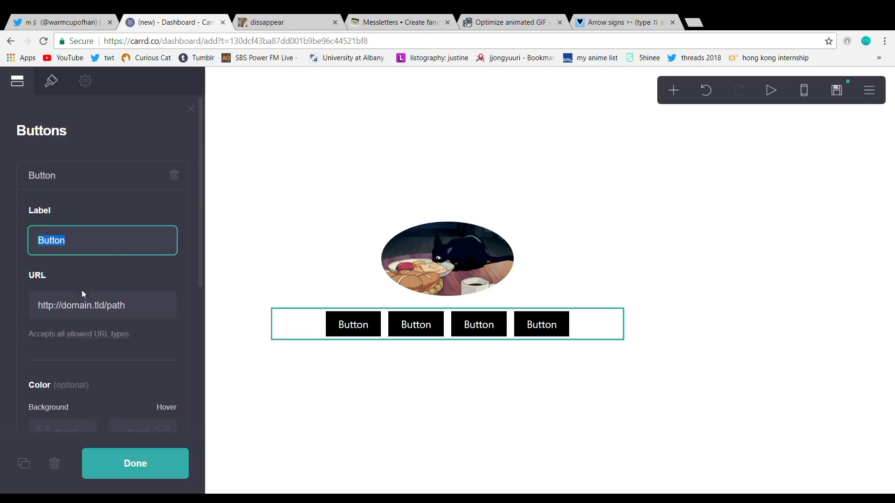
text(about ➥)
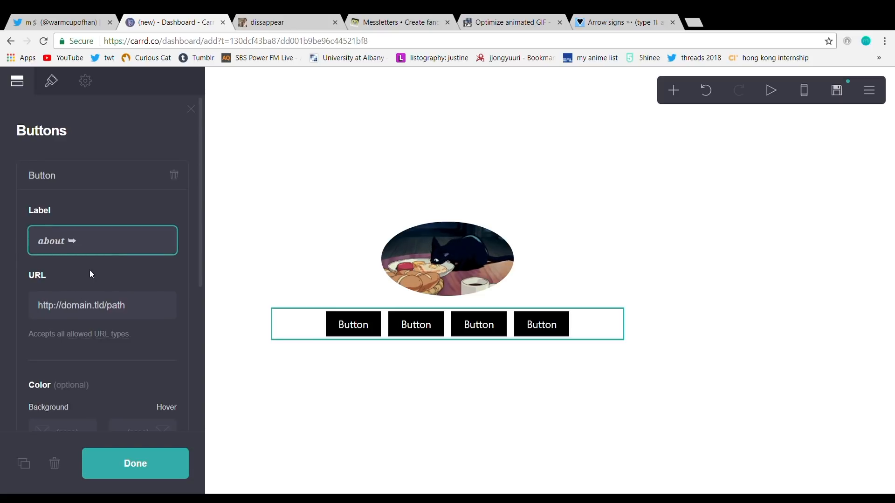
click(103, 284)
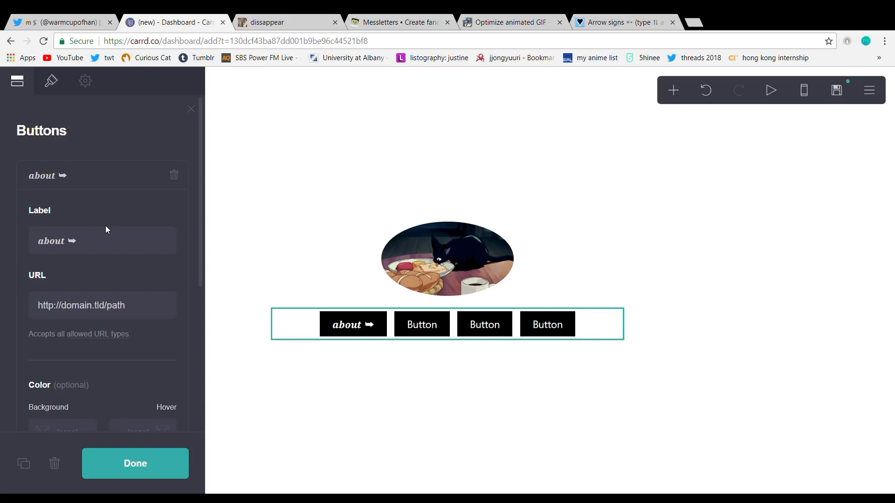
scroll(117, 219, down, 2)
scroll(154, 221, up, 2)
scroll(119, 235, down, 2)
scroll(119, 115, down, 2)
scroll(119, 115, up, 2)
Step: Switch to Messletters, generate styled versions of "my loves ➥" and copy the bold italic one
key(ctrl+5)
key(ctrl+4)
text(my loves)
text(➥)
click(298, 279)
key(ctrl+c)
Step: Replace the second button's label in Carrd with the copied "my loves ➥" and return to Messletters
click(175, 23)
click(106, 205)
double_click(106, 270)
key(ctrl+v)
key(ctrl+4)
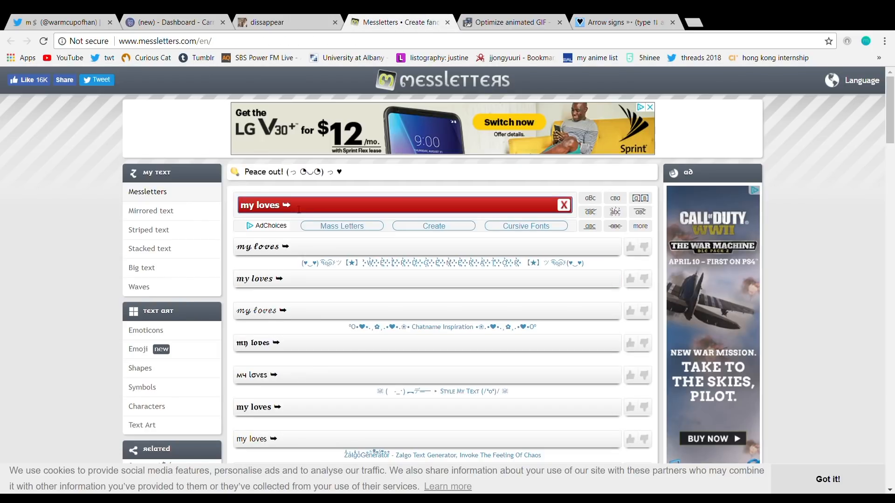
Step: Generate styled versions of "love 'o clock ➥" and copy the bold italic one
key(ctrl+a)
text(love 'o clock)
key(ctrl+v)
drag(298, 279, 244, 285)
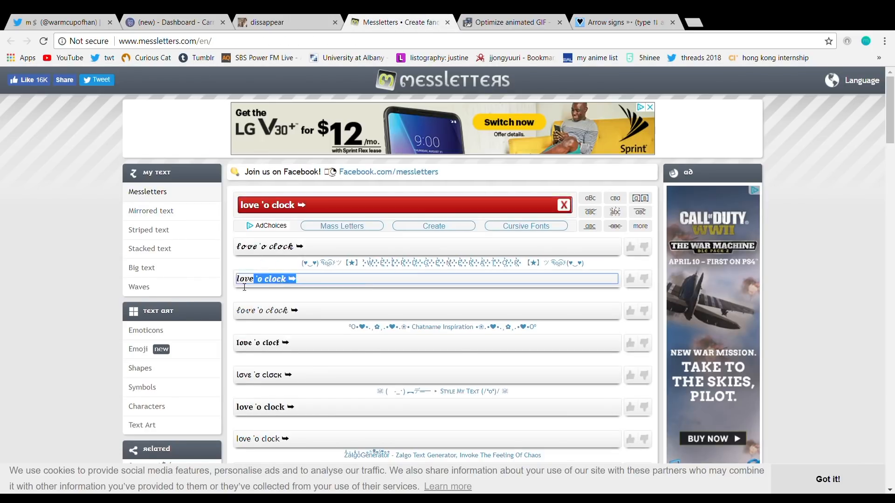
key(ctrl+c)
Step: Switch to Carrd and replace the third button's label with the copied "love 'o clock ➥"
key(ctrl+2)
click(63, 233)
drag(68, 297, 34, 295)
key(ctrl+v)
click(65, 261)
Step: Switch to Messletters, generate styled versions of "home ➥" and copy the bold italic one
click(400, 22)
text(home)
click(275, 280)
Step: In Carrd, replace the fourth button's label with the copied "home ➥" and move that button to the front of the list
click(175, 23)
double_click(53, 326)
key(ctrl+v)
drag(64, 262, 74, 171)
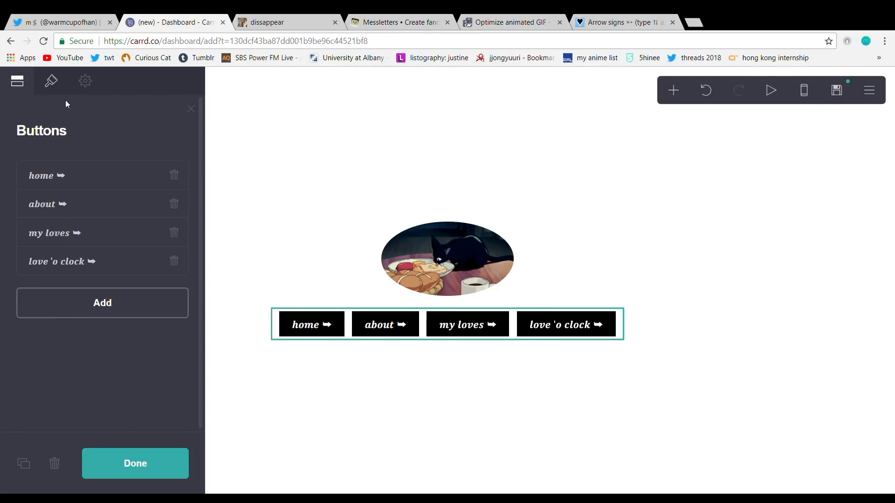
Step: Keep the buttons' style Solid and set their background colour to light blue #D4E5FF
click(49, 86)
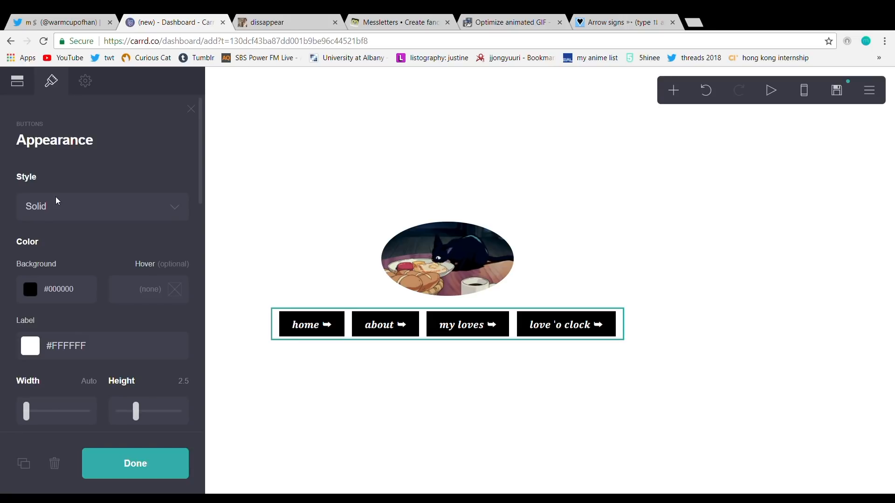
click(33, 256)
click(57, 203)
click(58, 228)
click(47, 296)
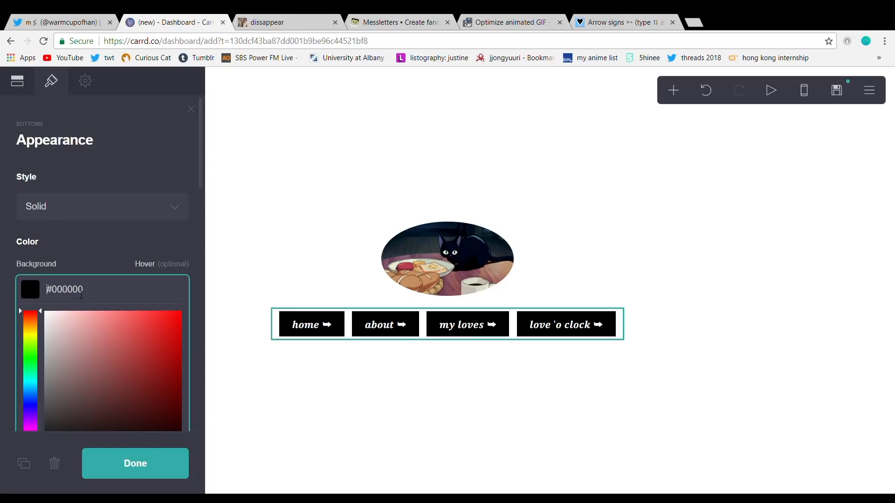
click(53, 329)
drag(57, 327, 72, 305)
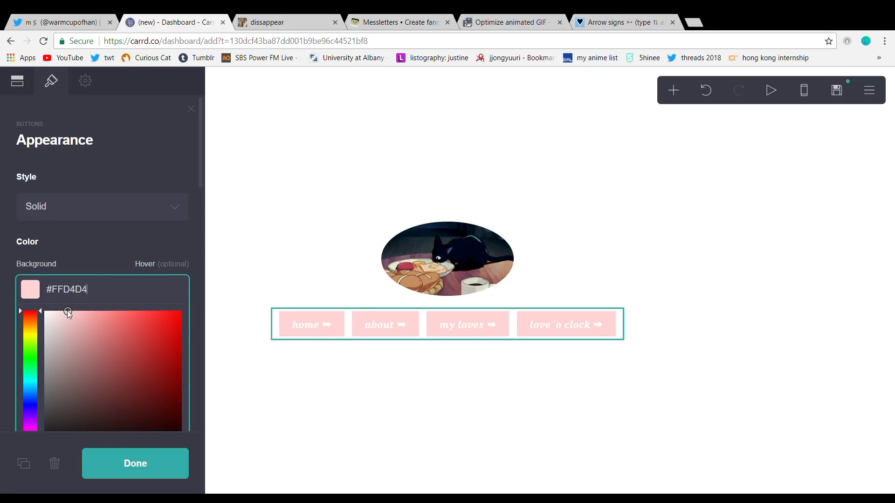
scroll(68, 312, down, 10)
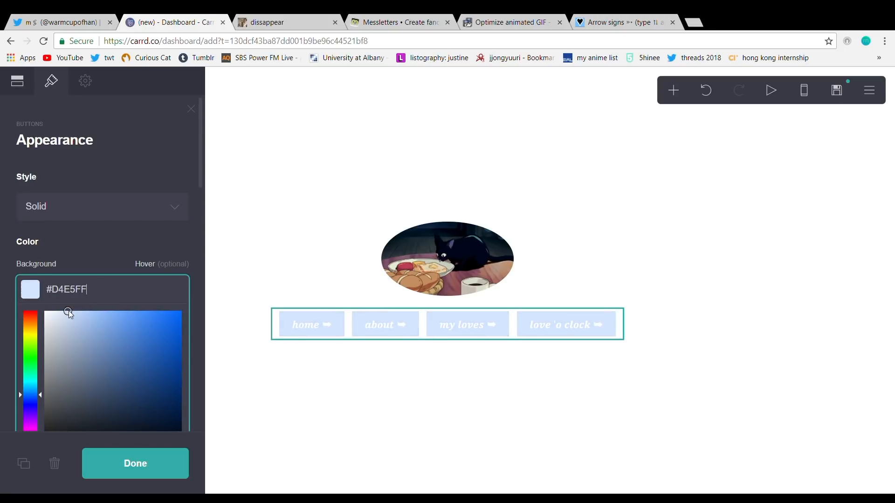
click(97, 266)
Step: Round the buttons into a pill shape and set their height to 2
scroll(98, 275, down, 3)
click(112, 257)
scroll(70, 312, up, 2)
drag(27, 341, 0, 339)
drag(136, 339, 127, 340)
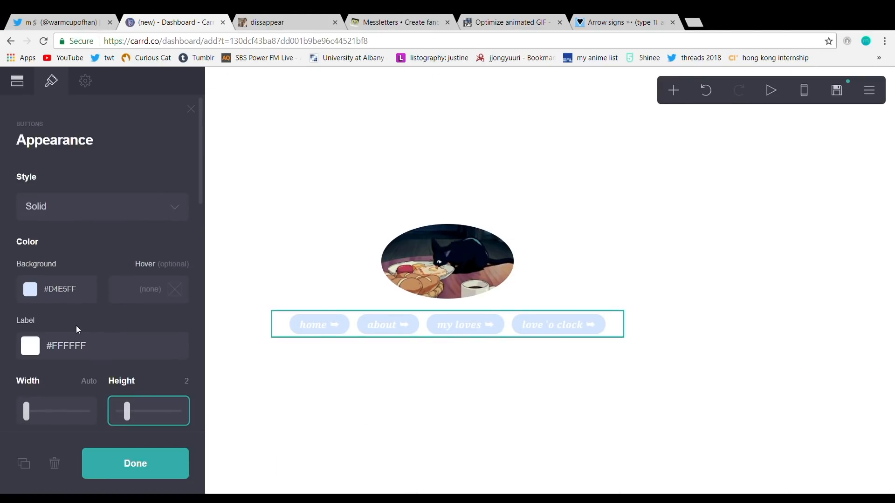
Step: Set the buttons' label colour to dark grey #6B6868
scroll(76, 326, down, 1)
click(70, 273)
drag(49, 313, 48, 374)
click(84, 273)
Step: Review the buttons' remaining appearance options, and close their settings
scroll(93, 210, up, 1)
click(70, 207)
scroll(80, 230, down, 3)
scroll(116, 226, down, 7)
click(79, 168)
click(70, 208)
scroll(70, 208, down, 1)
scroll(80, 223, up, 10)
click(154, 455)
Step: Set the page background colour to light pink #FFE8E8
click(627, 278)
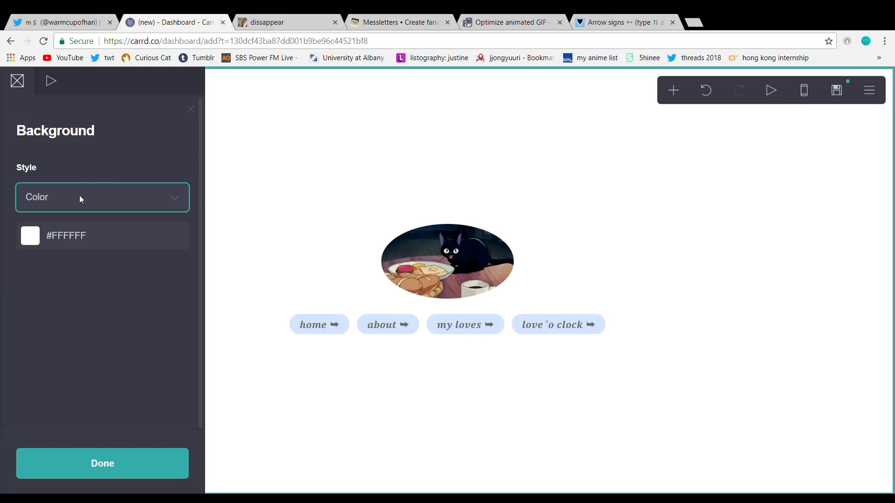
click(73, 236)
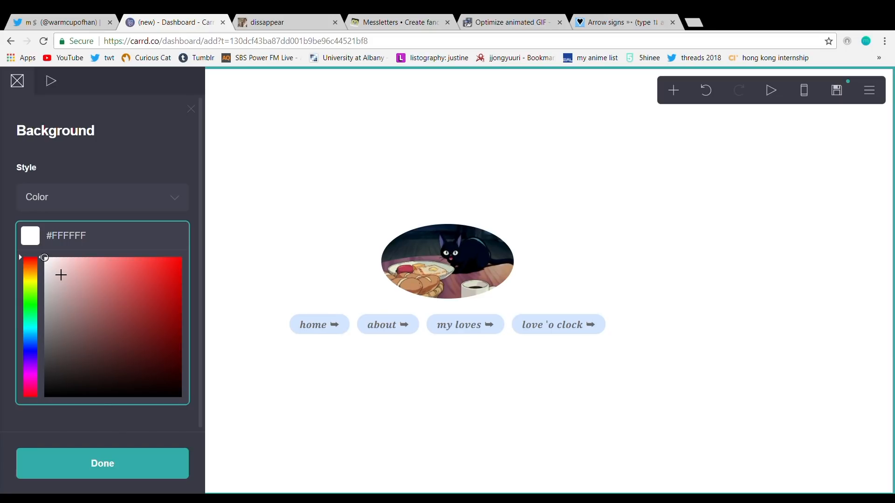
click(88, 289)
mouse_move(95, 300)
mouse_down()
mouse_move(84, 294)
mouse_move(94, 279)
mouse_move(58, 256)
mouse_up()
click(91, 179)
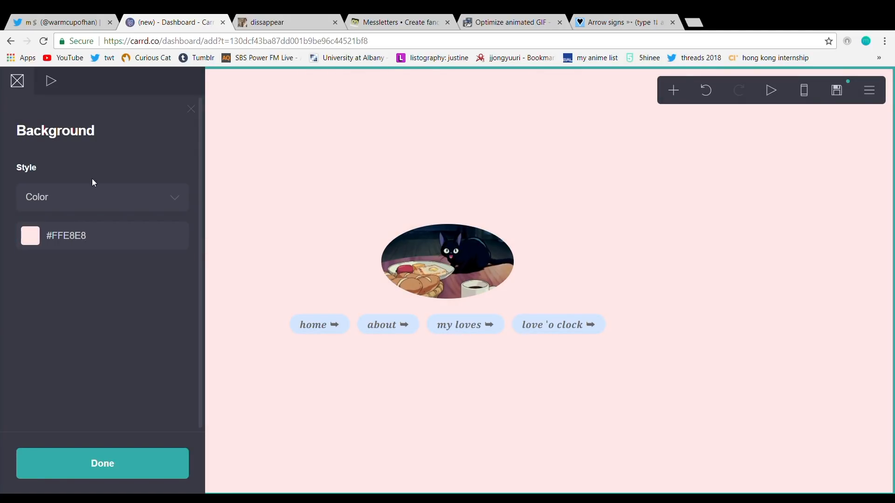
Step: Check the page background's animation options and set its colour to a paler pink, #FFF2F2
click(53, 80)
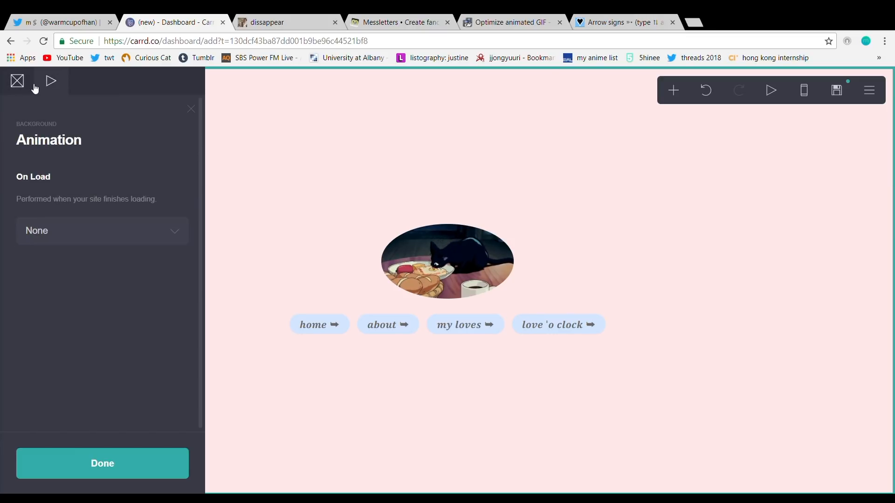
click(32, 86)
click(57, 236)
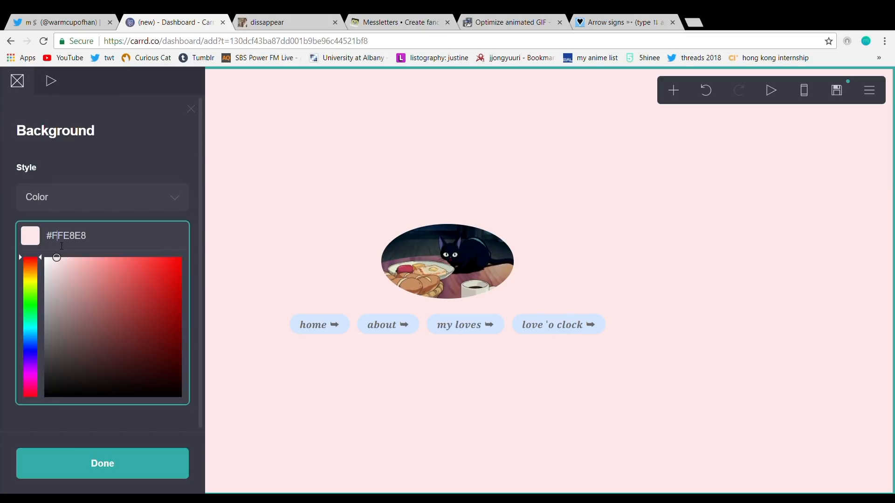
drag(67, 266, 51, 260)
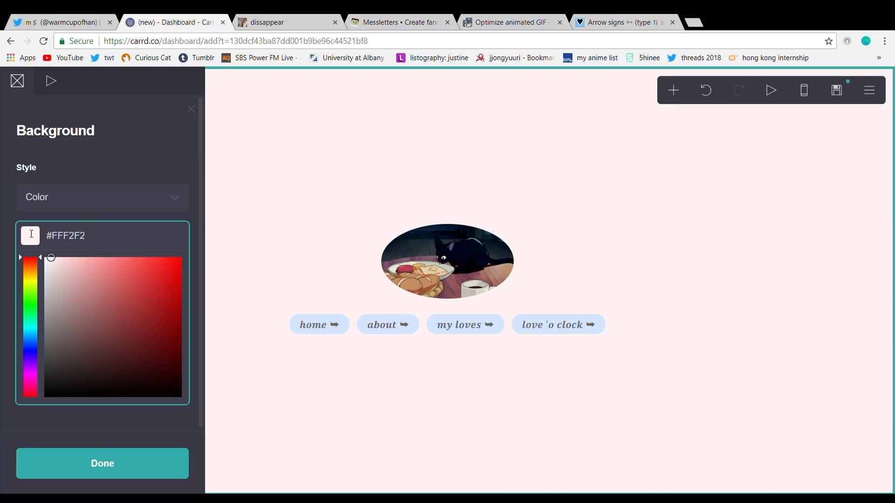
click(52, 175)
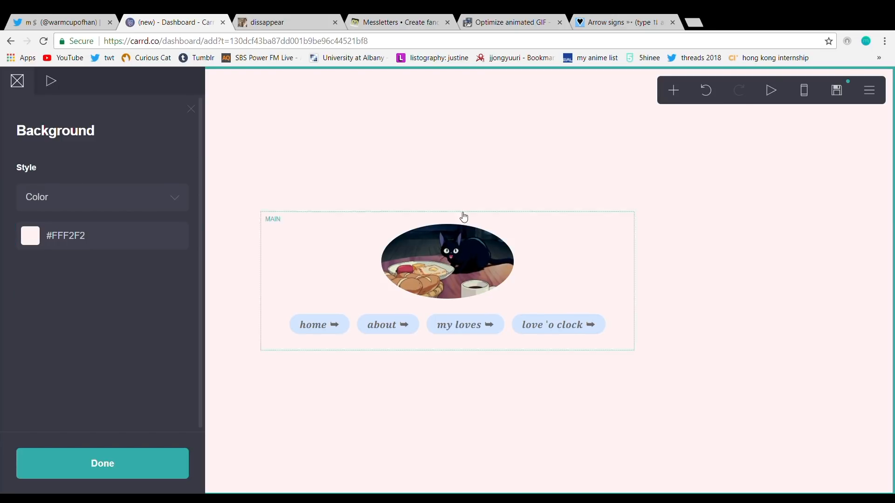
Step: Examine the Main container's style, position, width, padding and contents settings
click(281, 228)
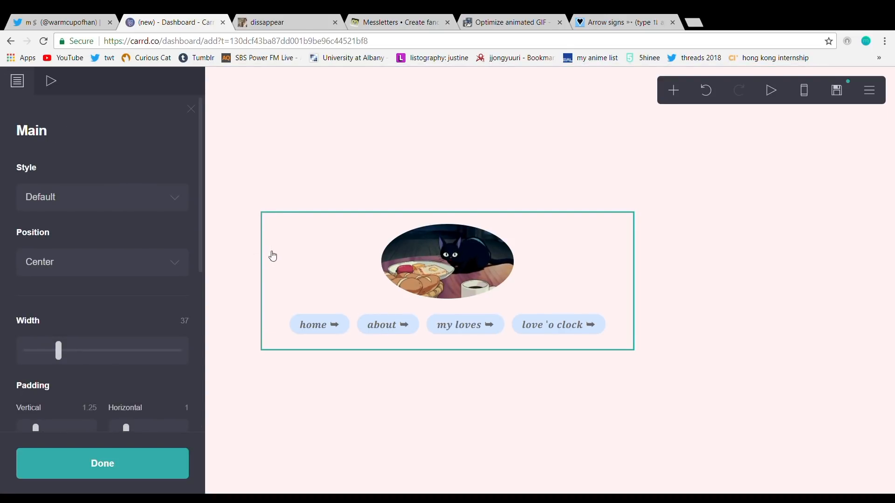
click(237, 222)
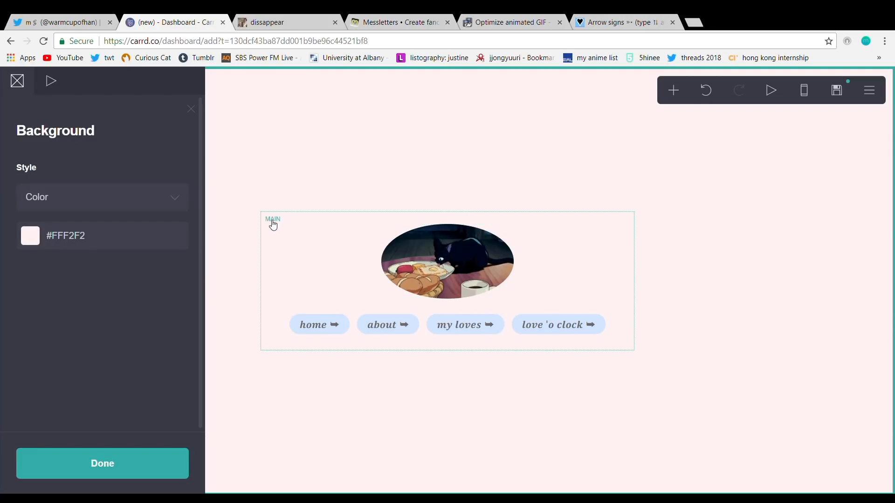
click(273, 228)
scroll(66, 261, down, 6)
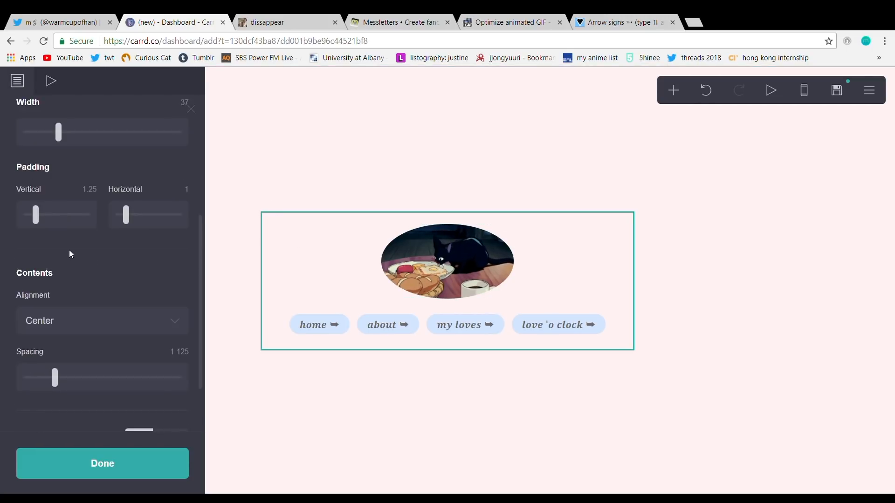
scroll(69, 246, up, 6)
scroll(131, 233, down, 3)
scroll(102, 222, up, 3)
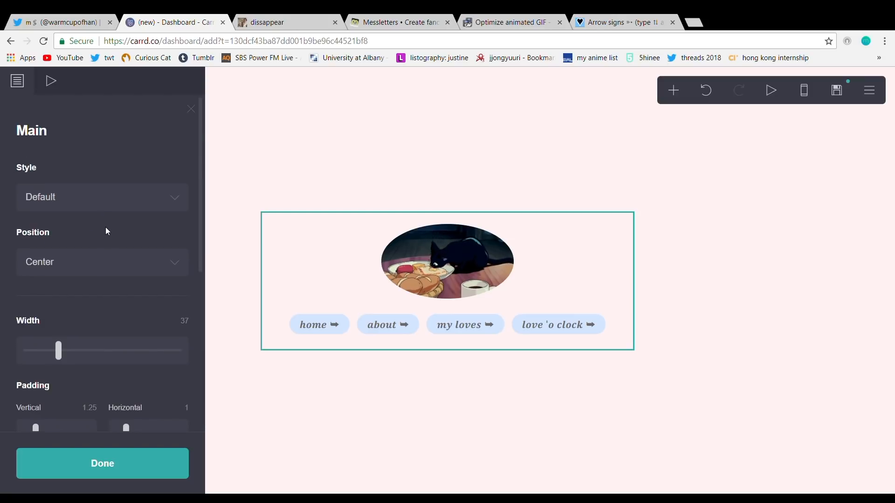
scroll(106, 230, down, 3)
scroll(88, 255, down, 2)
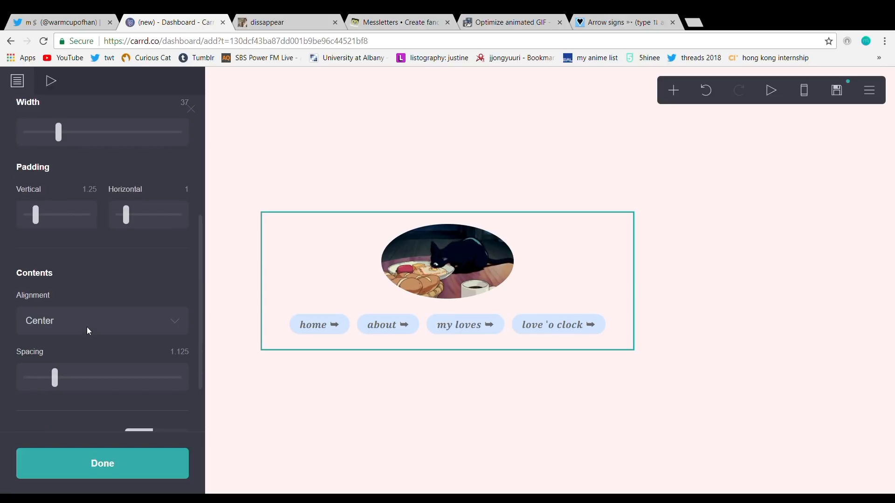
scroll(104, 323, down, 2)
Step: Change the Main container's style to Box
scroll(108, 244, up, 7)
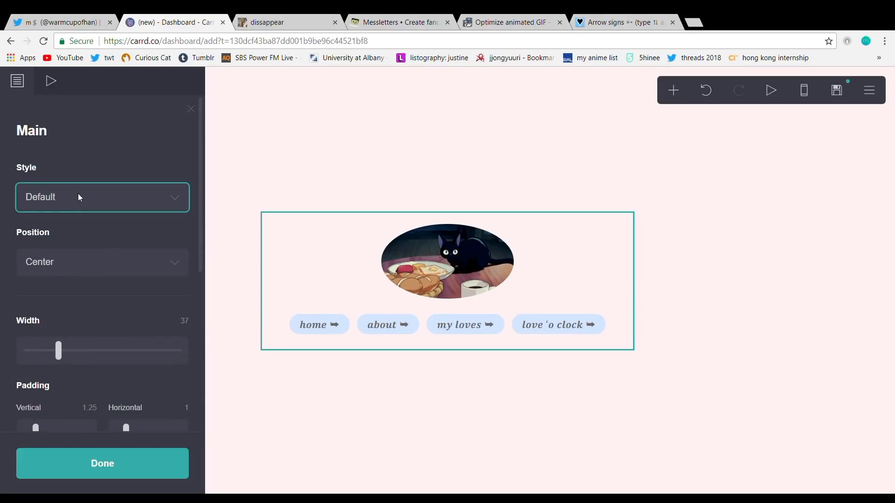
click(63, 227)
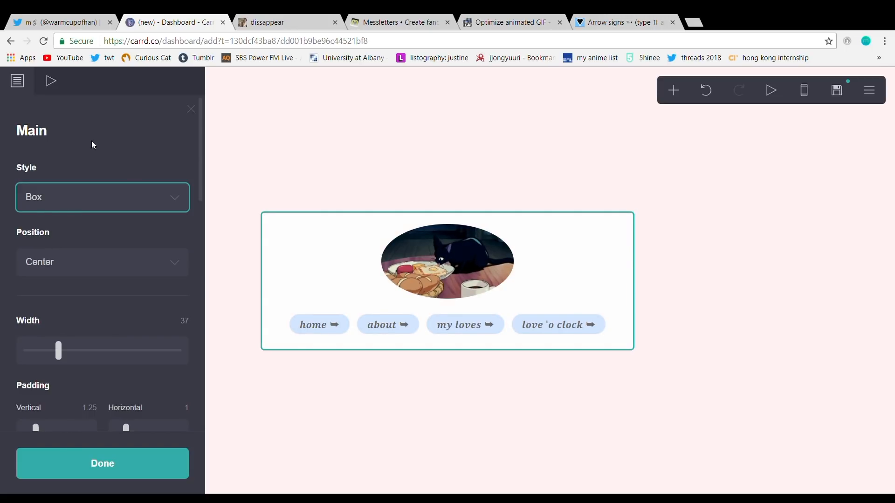
click(297, 164)
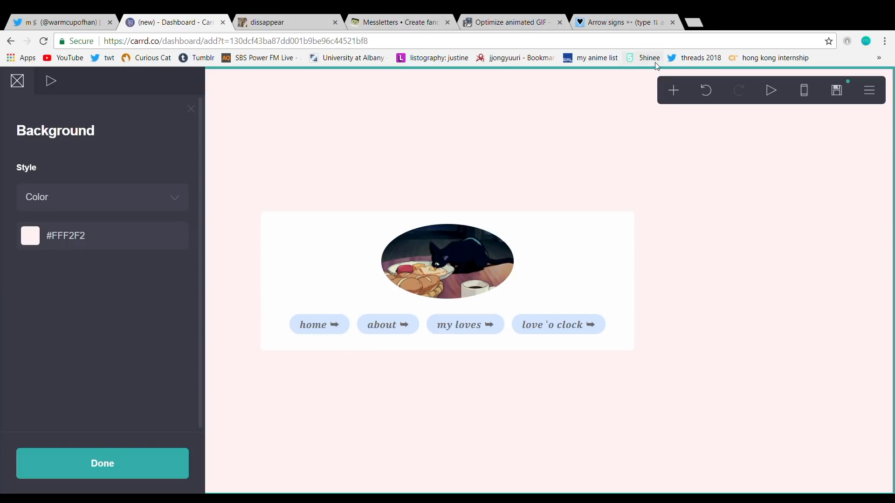
Step: Add a Control element of type Section Break beneath the buttons
click(674, 92)
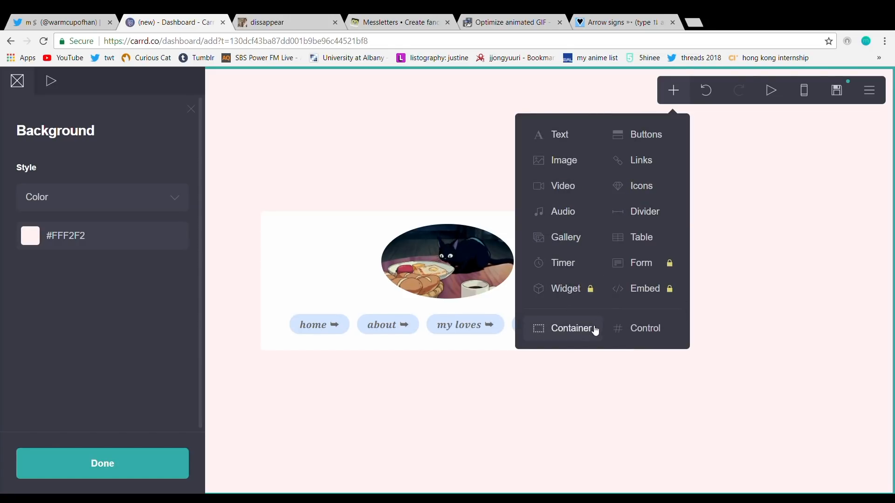
click(649, 332)
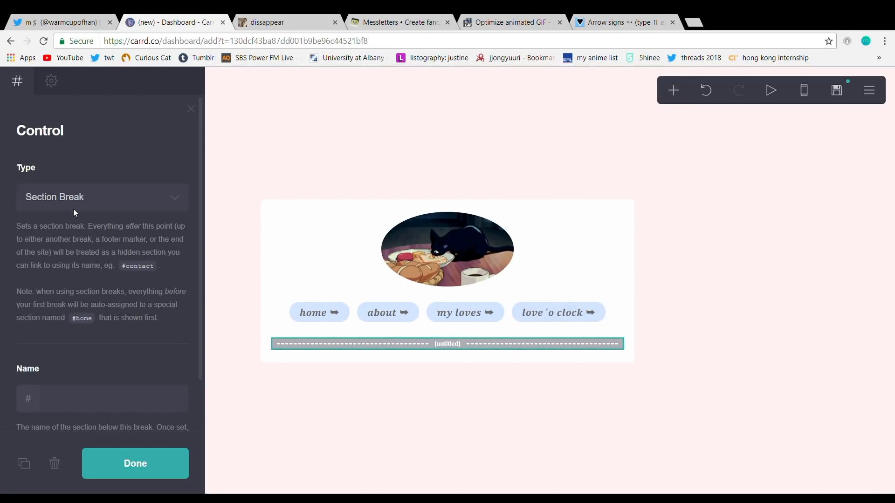
click(113, 203)
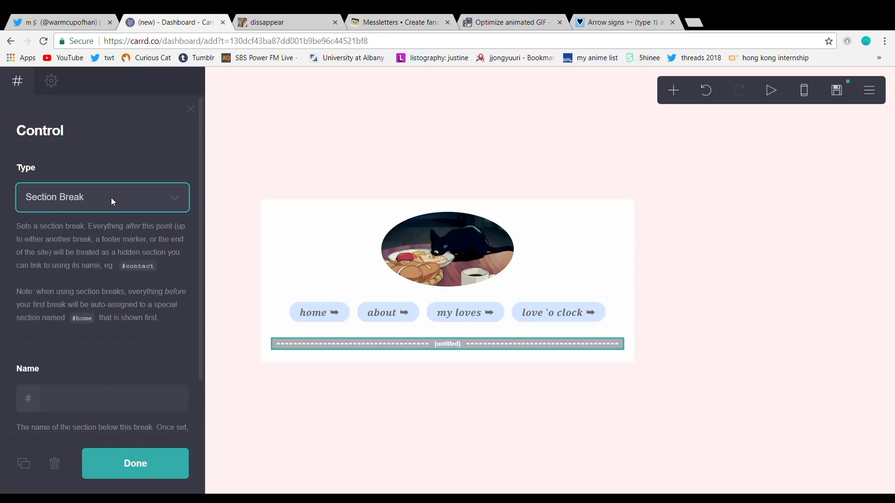
scroll(91, 232, down, 1)
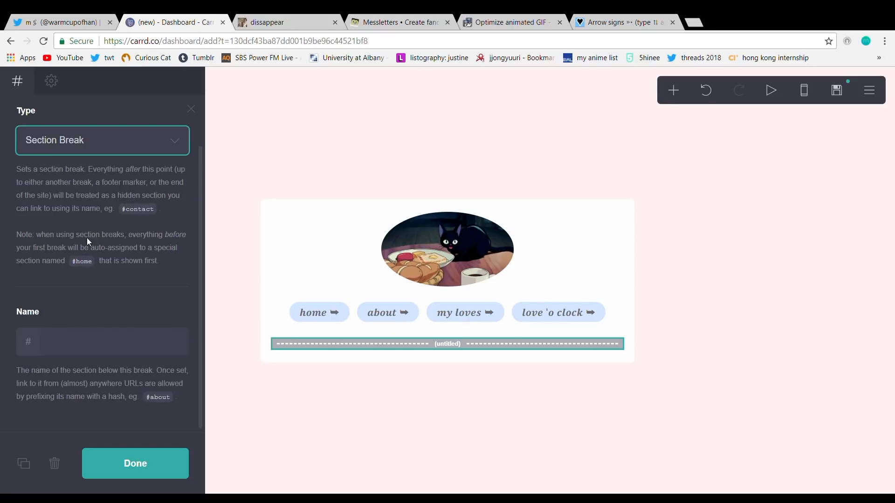
Step: Name the section break "about" and finish editing it
click(90, 343)
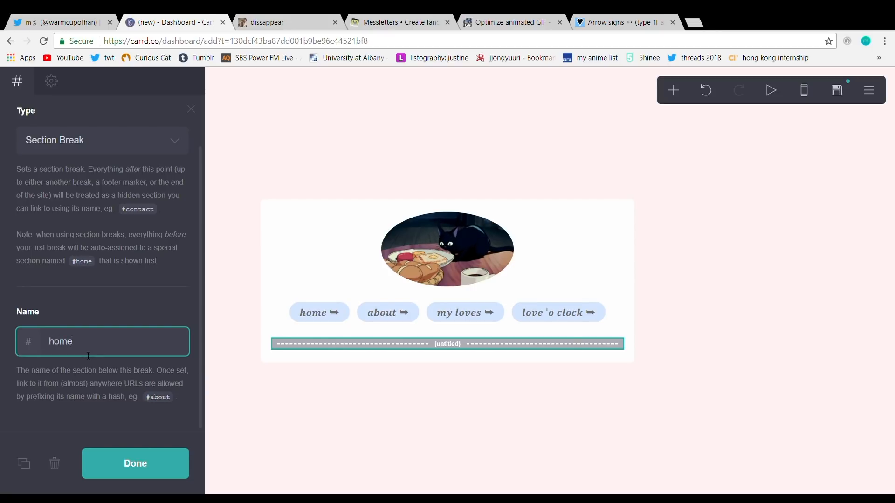
text(ho)
key(BackSpace)
key(BackSpace)
text(about)
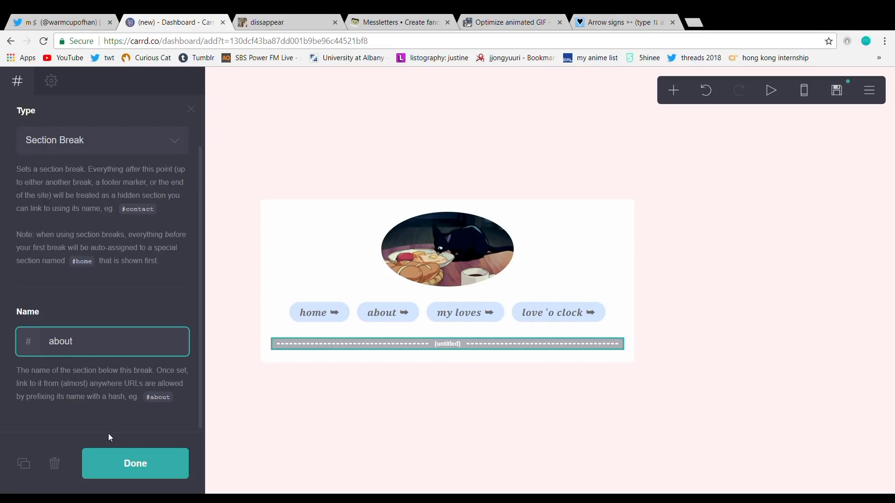
click(131, 464)
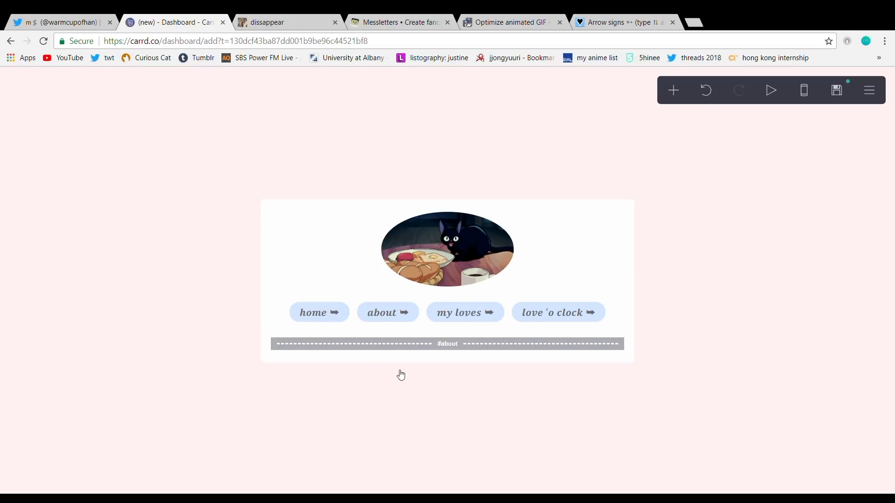
Step: Link the "about" button to the about section by setting its URL to #about
click(381, 317)
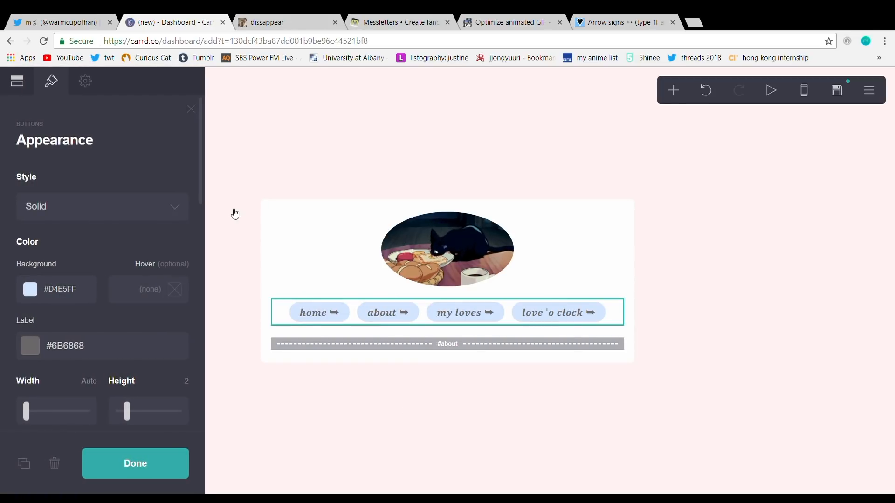
click(378, 318)
click(366, 315)
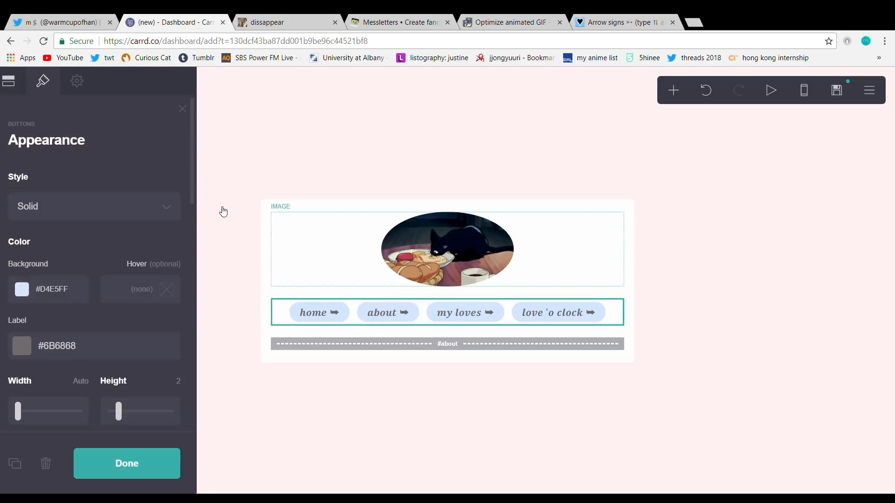
click(18, 84)
click(73, 213)
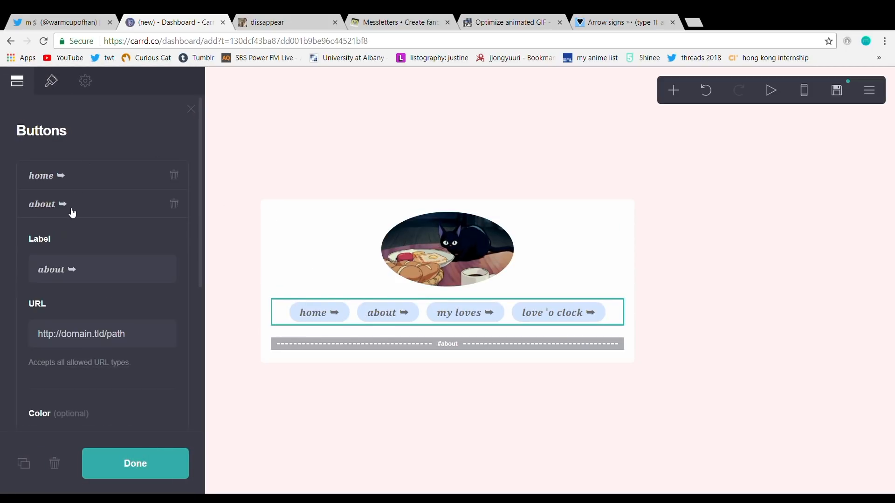
scroll(113, 282, down, 2)
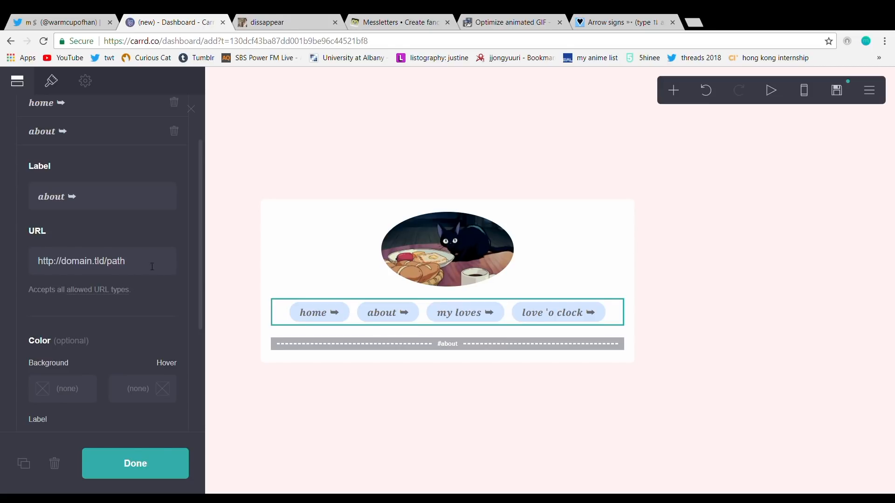
drag(154, 265, 17, 265)
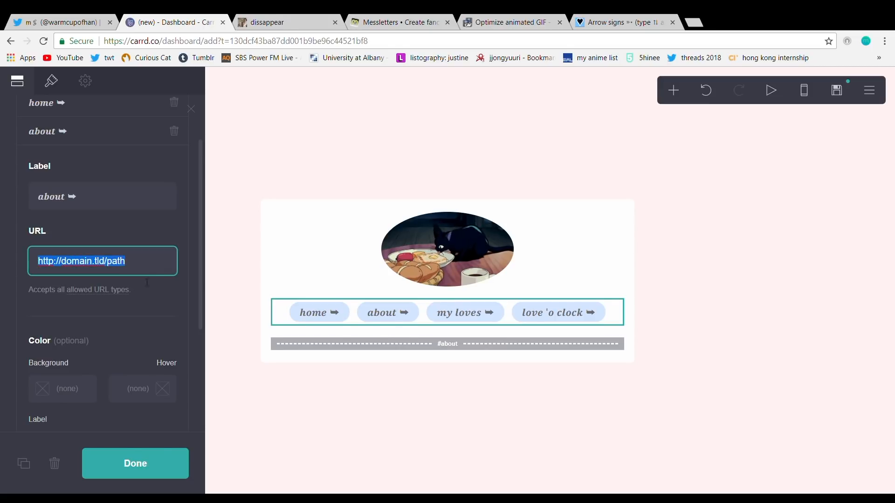
key(BackSpace)
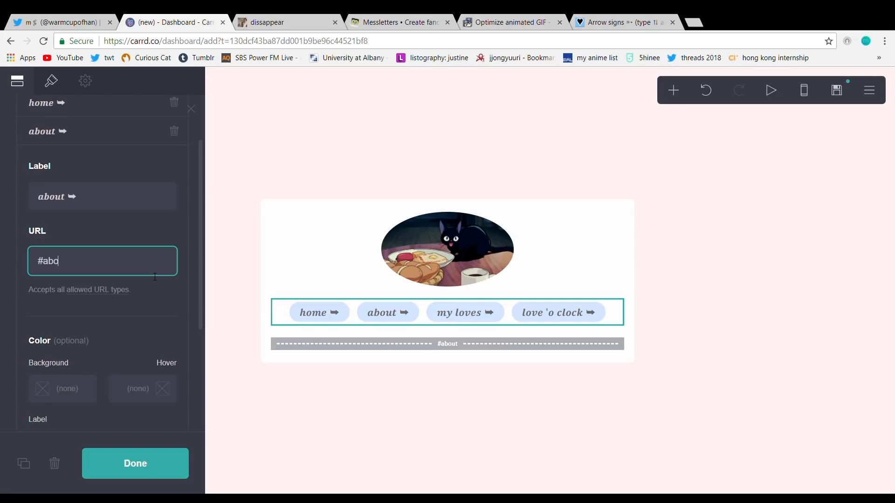
click(138, 324)
click(173, 467)
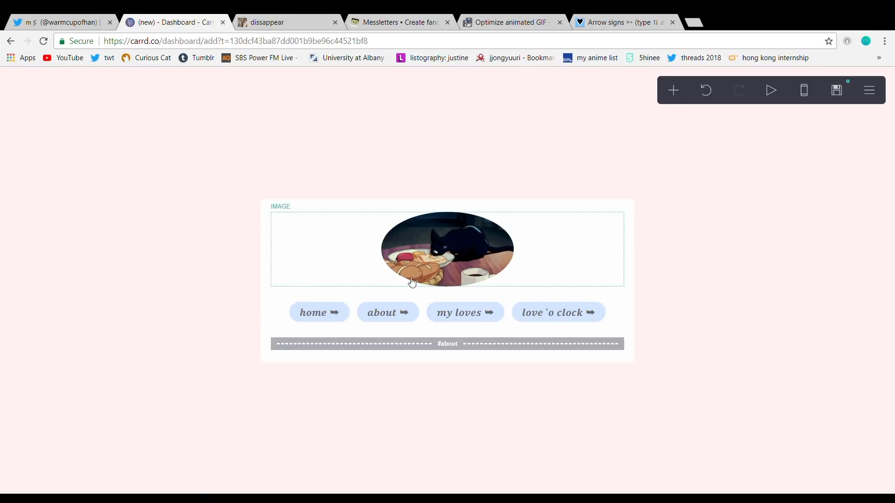
click(396, 320)
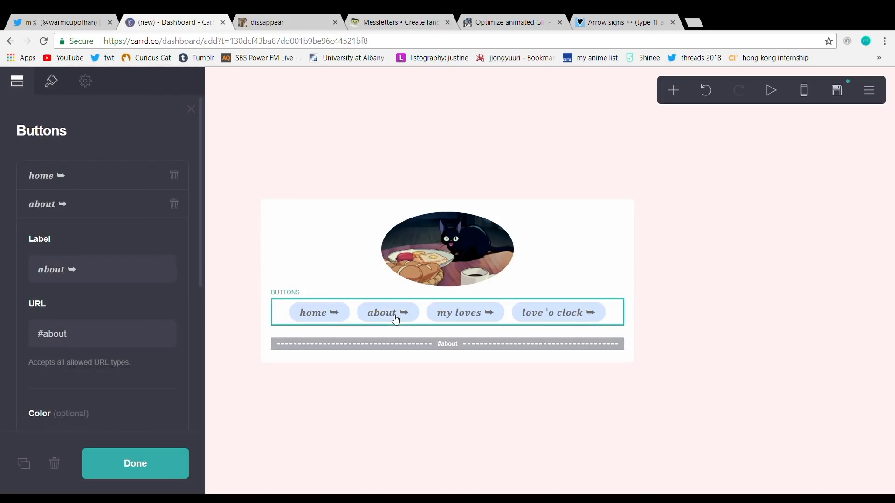
click(131, 459)
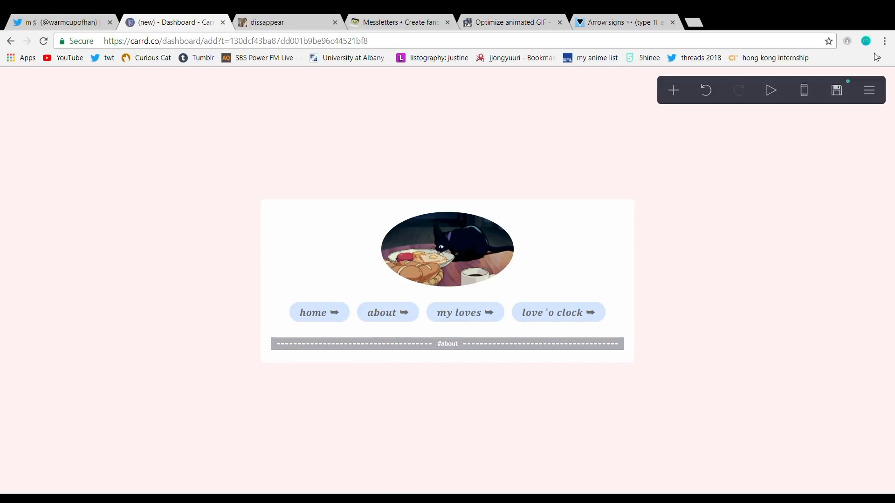
Step: Add an Image element and a Text element beneath the #about section break
click(675, 92)
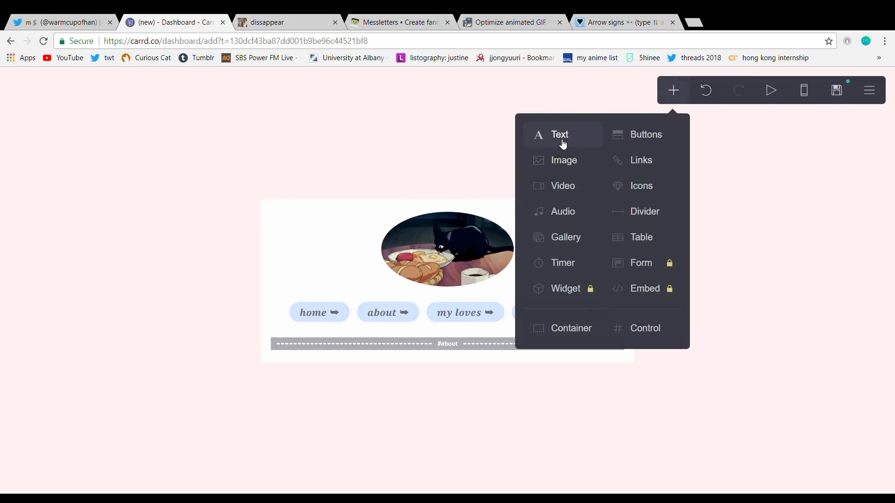
click(568, 159)
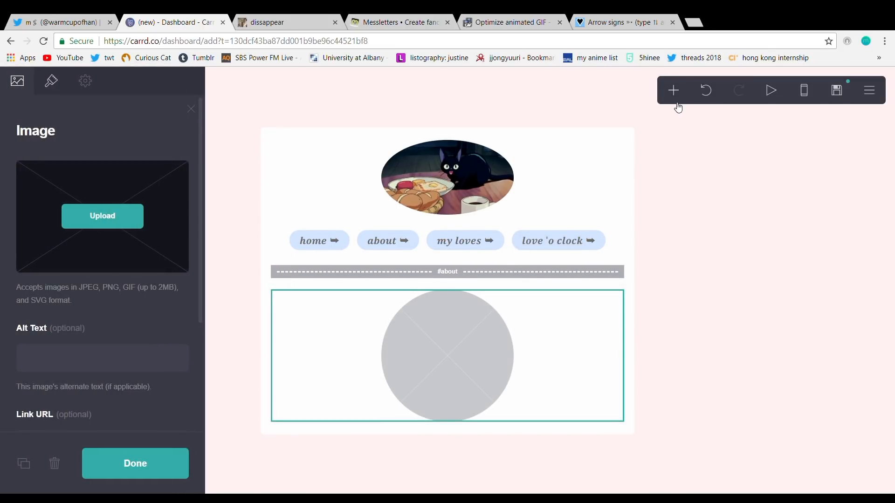
click(674, 91)
click(548, 134)
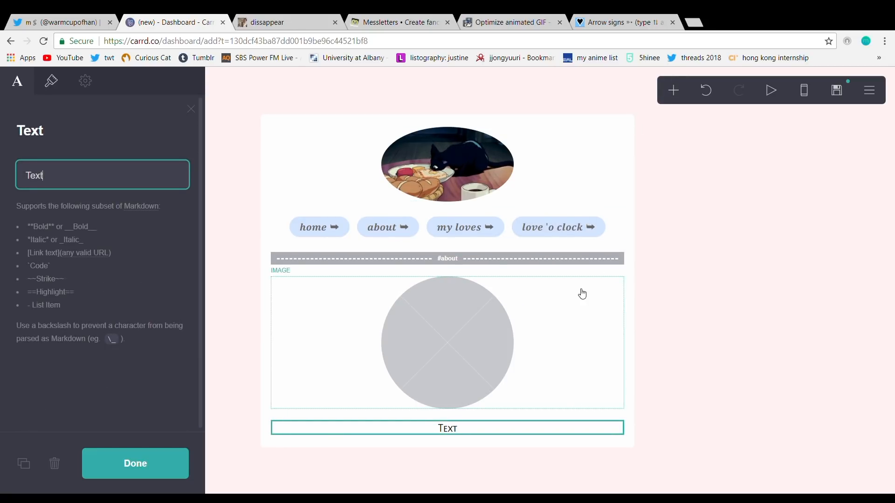
click(122, 477)
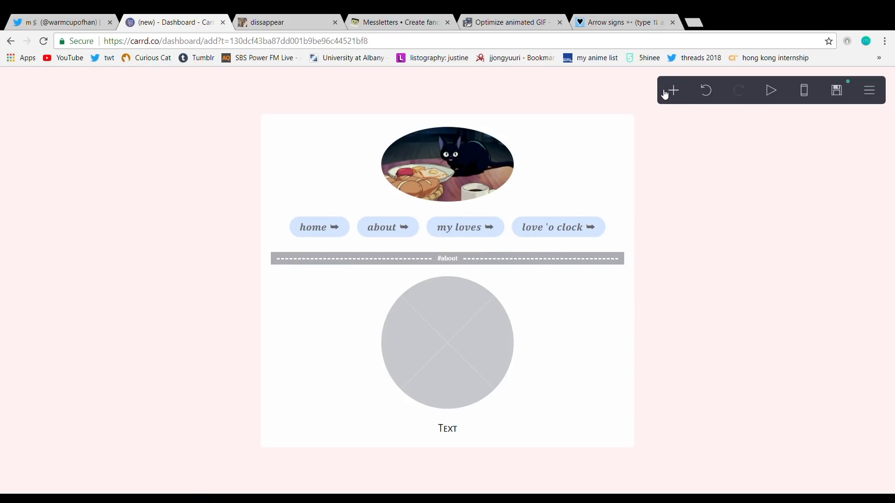
Step: Add a section break named "biases" beneath the about section's text
click(685, 91)
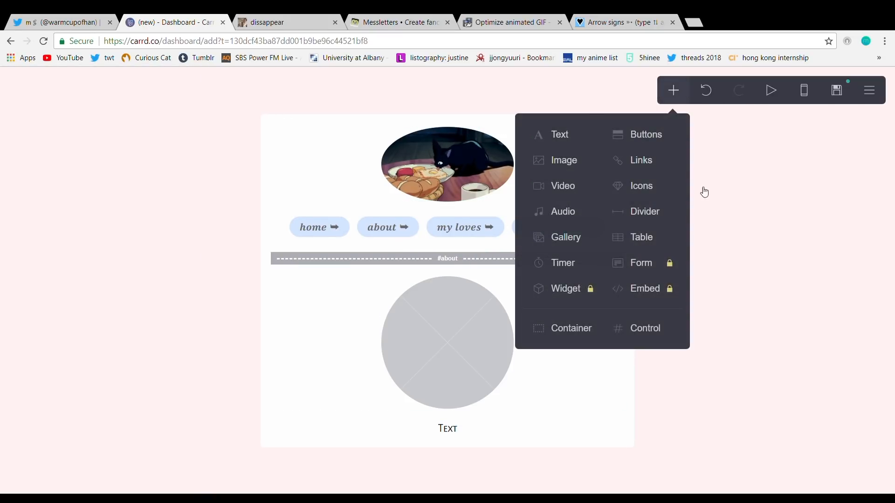
click(644, 326)
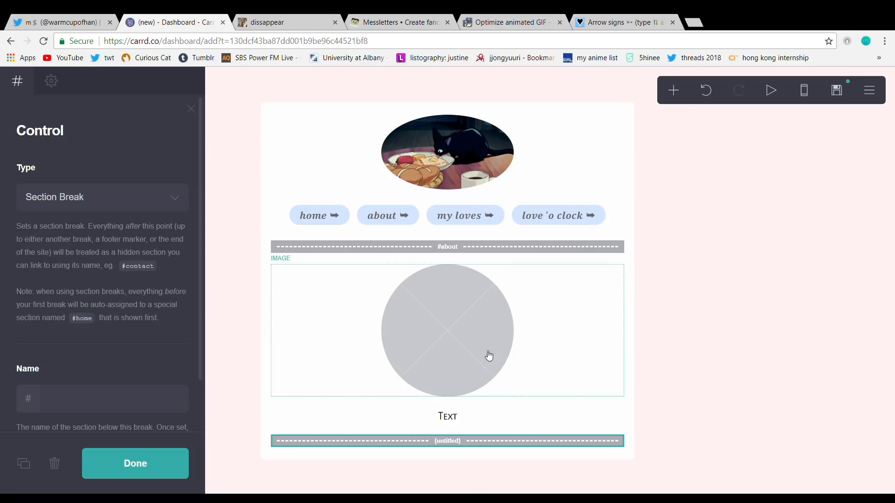
click(112, 404)
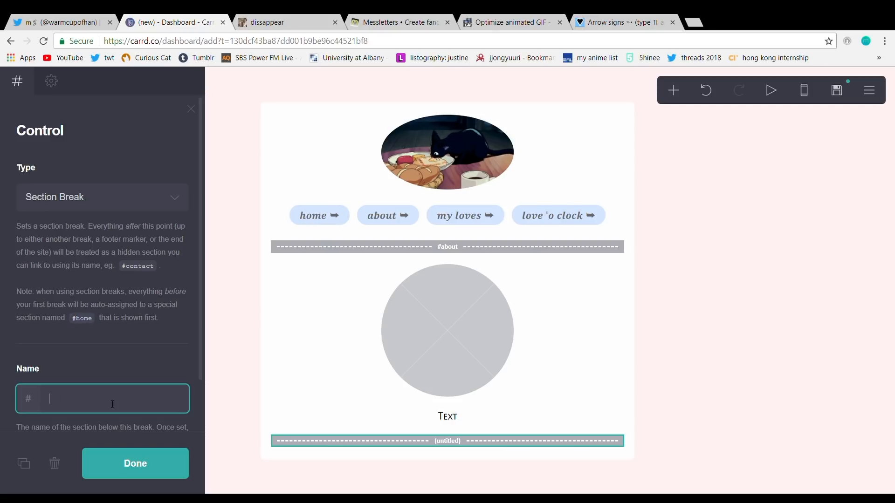
click(150, 468)
Step: Add an Image element and a Text element beneath the #biases section break
click(678, 90)
click(566, 167)
click(662, 90)
click(567, 141)
Step: Reduce the width of the about section's placeholder image to 6.5
click(452, 144)
click(51, 82)
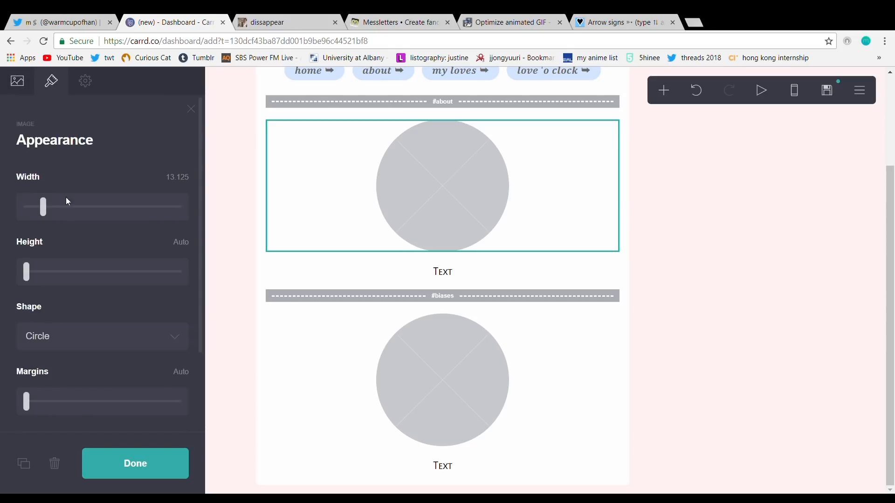
scroll(37, 360, down, 2)
scroll(50, 344, up, 2)
drag(49, 208, 40, 209)
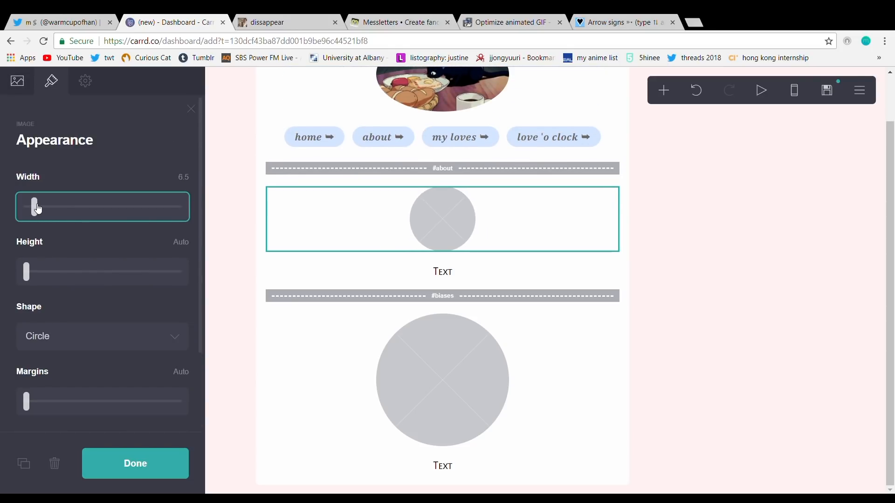
Step: Reduce the width of the biases section's placeholder image to 6.125 and finish editing it
click(476, 384)
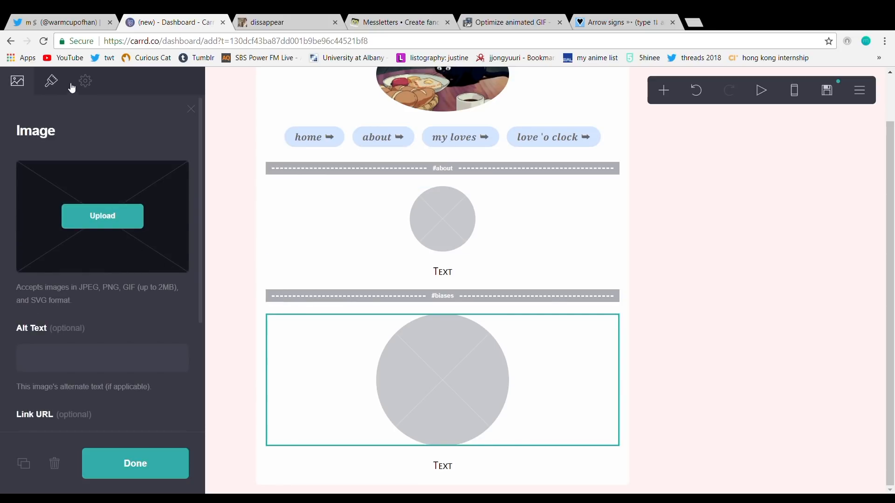
click(51, 80)
drag(44, 209, 34, 209)
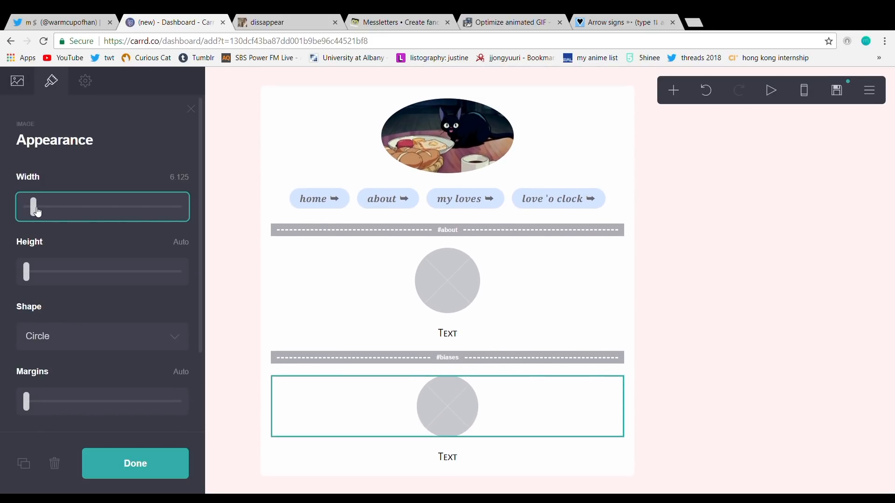
click(514, 471)
click(521, 449)
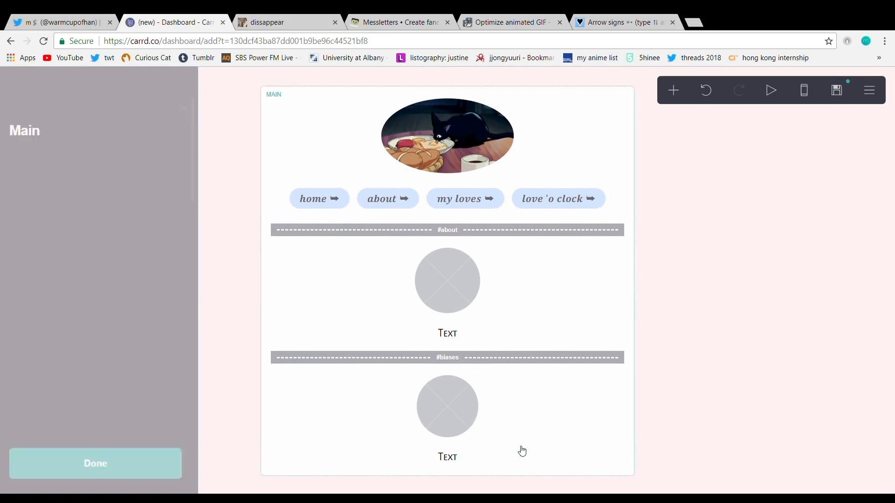
Step: Add a second Image element followed by a Text element at the end of the biases section
click(674, 91)
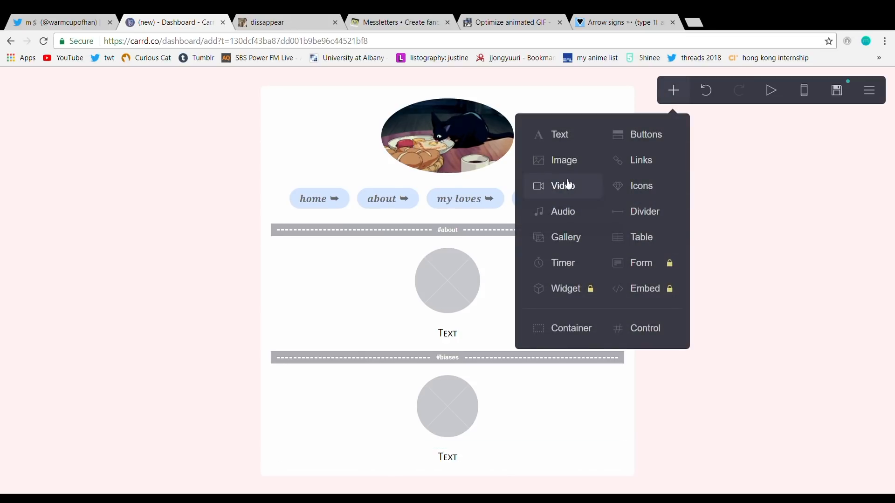
click(558, 162)
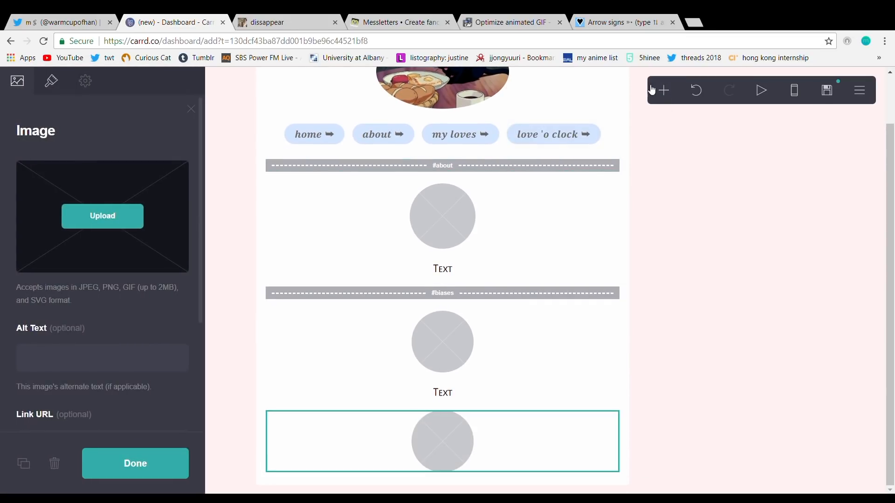
click(648, 98)
click(663, 90)
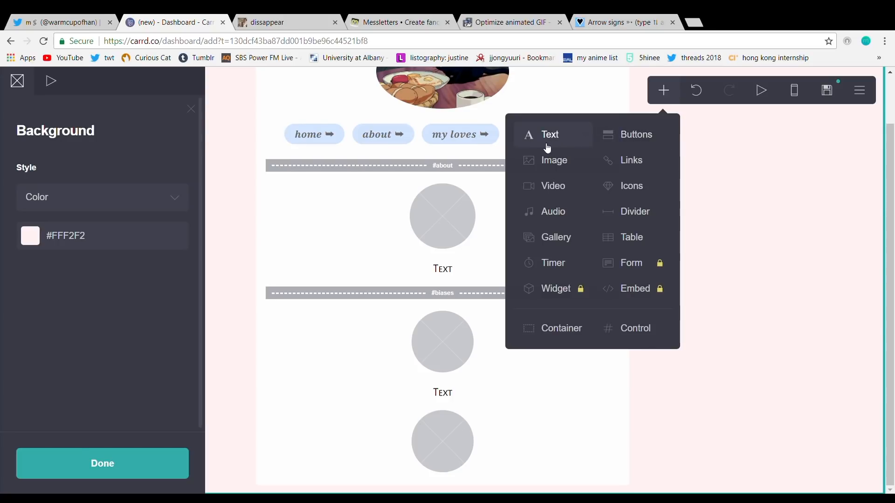
click(536, 133)
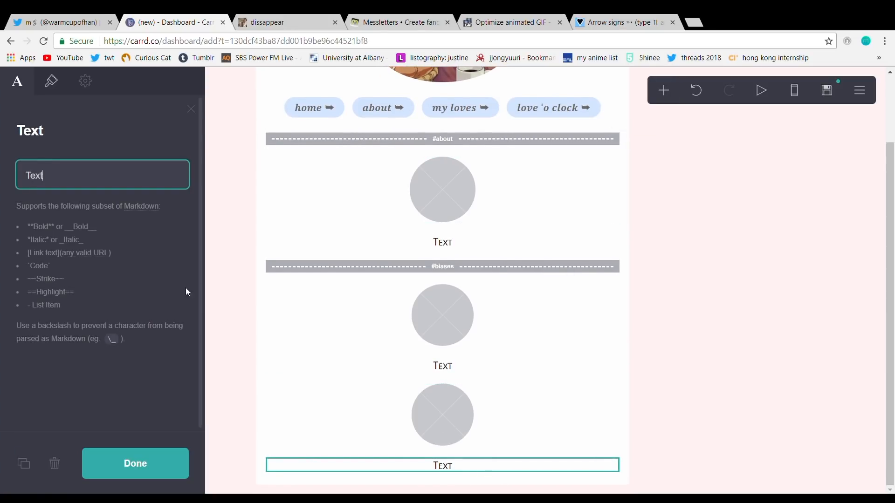
Step: Add a section break named "timers" at the end of the page
click(664, 90)
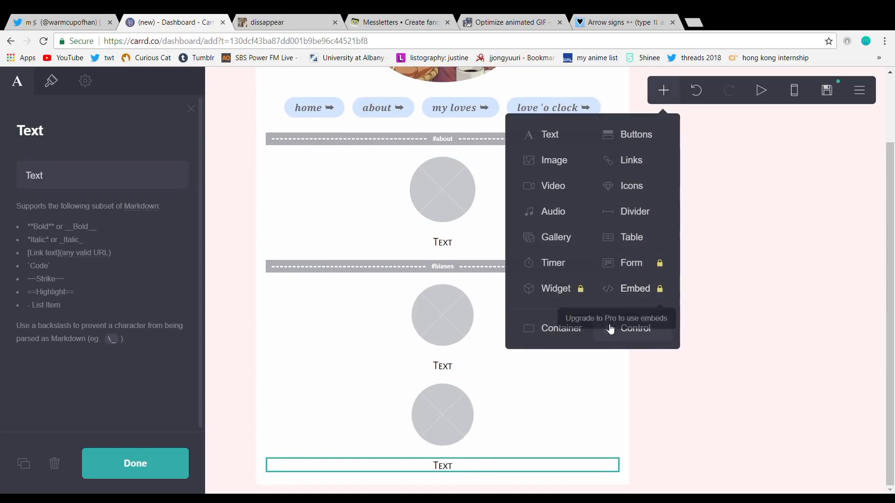
click(633, 334)
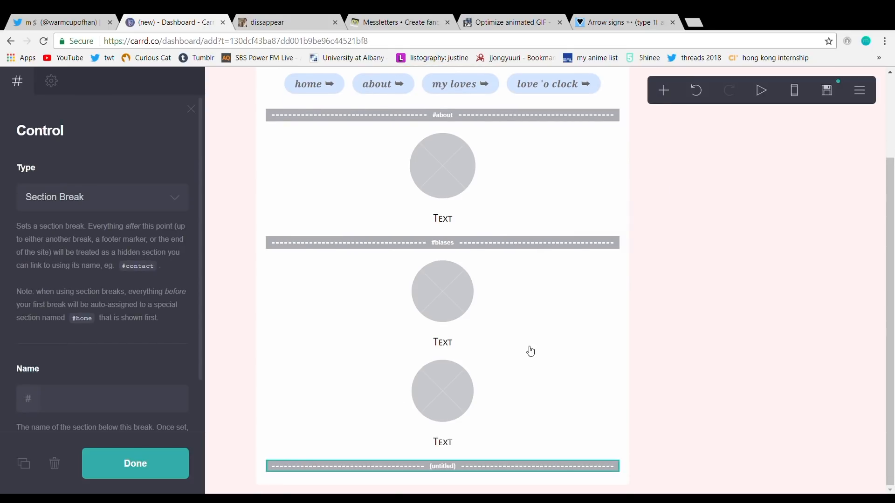
click(90, 409)
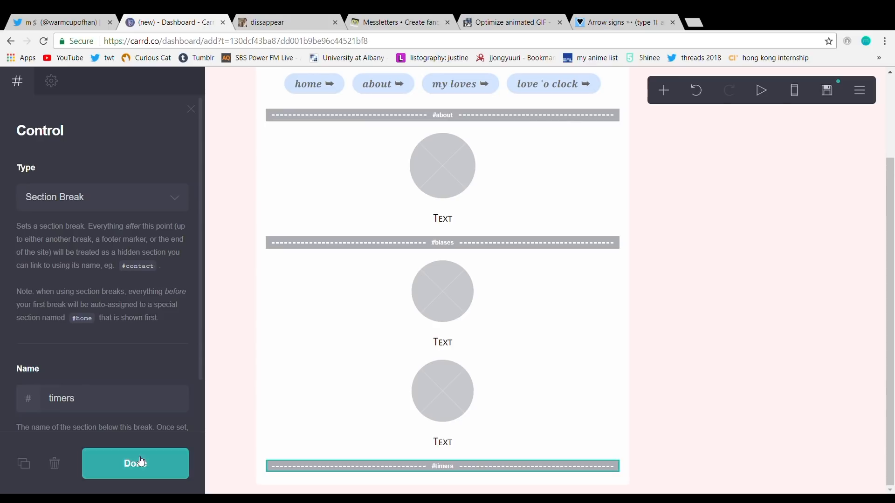
click(188, 475)
Step: Add a Timer element beneath the #timers section break and place a Text element directly above it
click(669, 82)
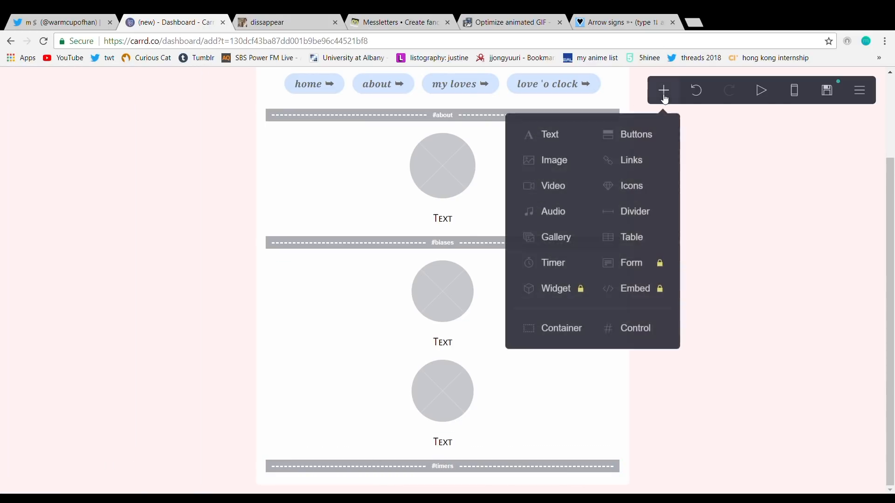
click(548, 265)
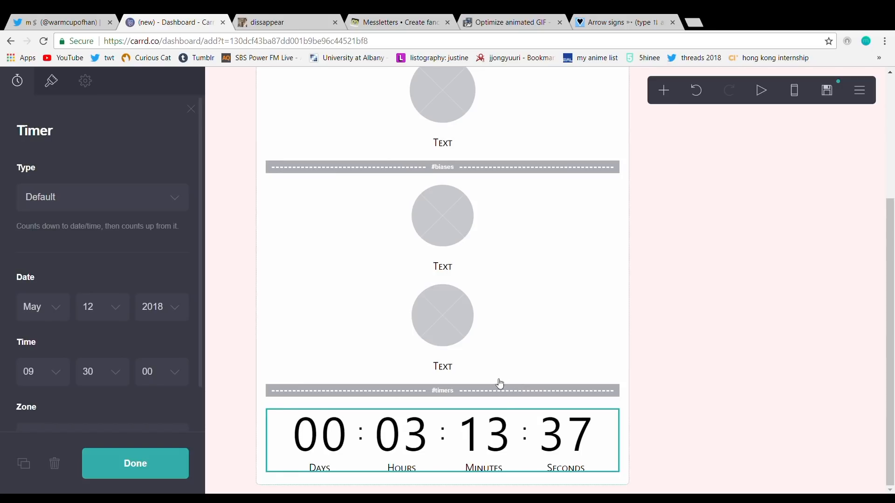
click(655, 94)
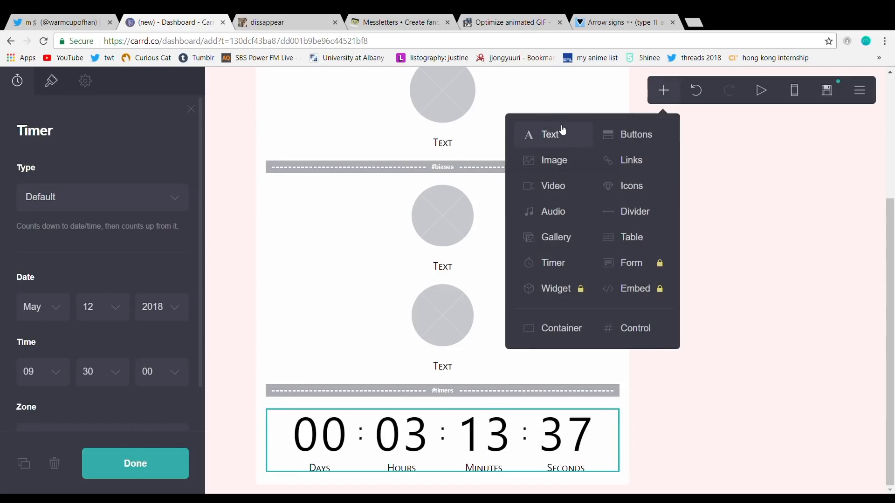
click(553, 135)
drag(464, 466, 469, 396)
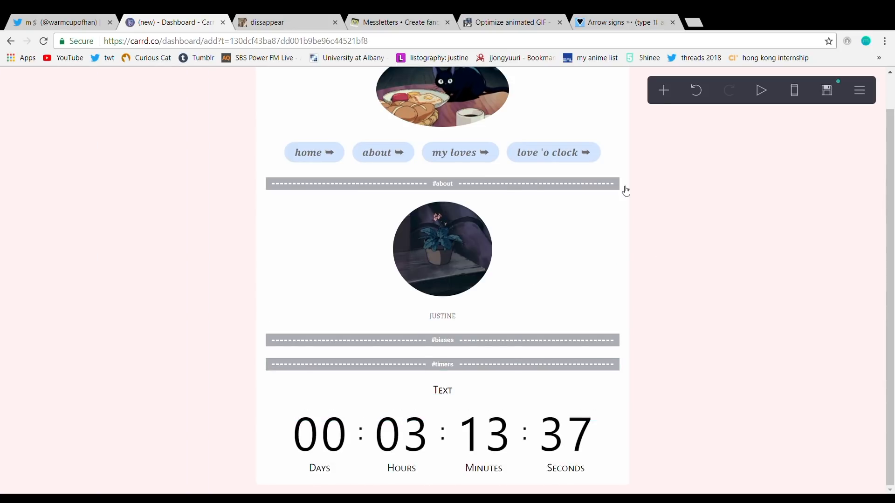
Step: Add a Buttons element and move it directly beneath the #biases section break
click(663, 91)
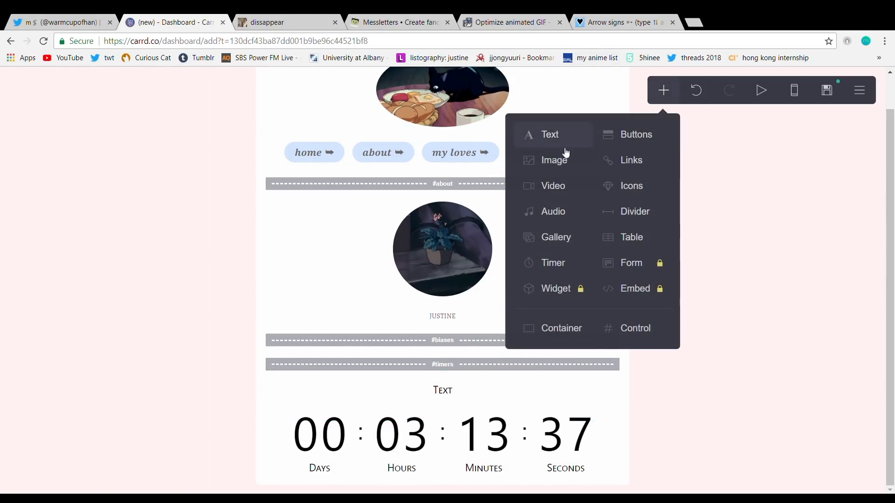
click(624, 135)
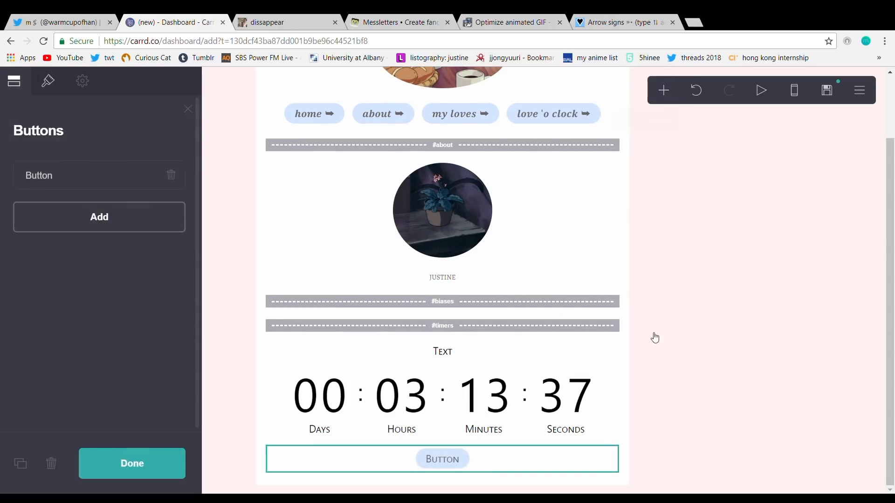
drag(429, 461, 385, 310)
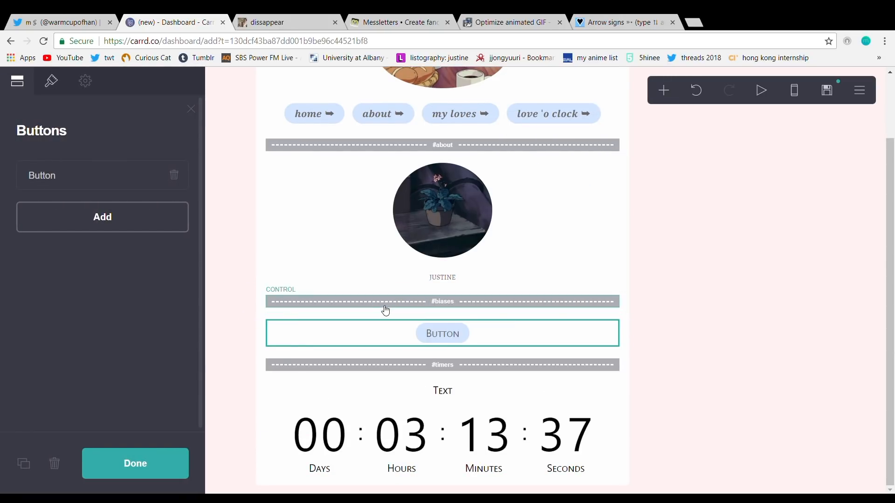
click(661, 88)
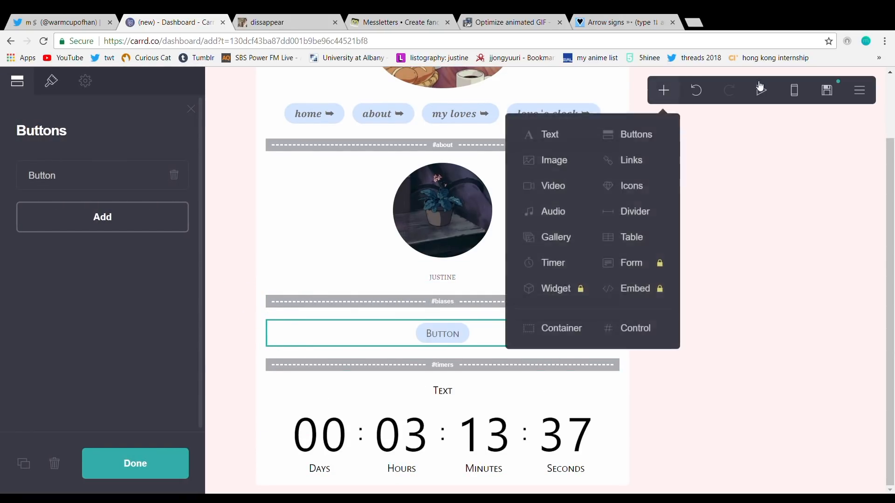
click(636, 135)
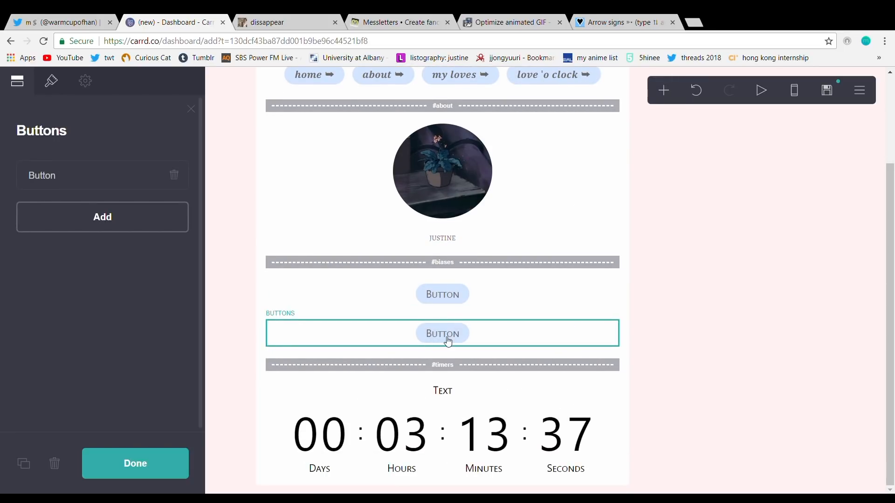
drag(445, 334, 471, 327)
click(55, 464)
click(379, 339)
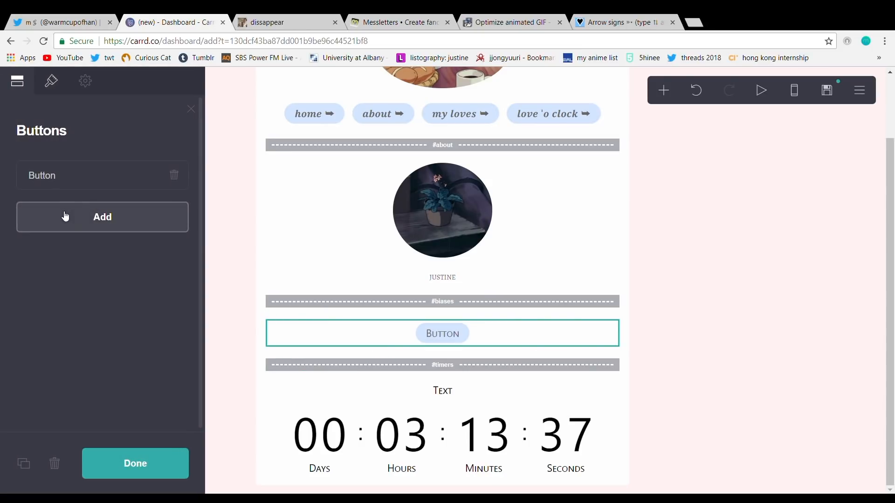
Step: Add two more buttons to the Buttons element beneath the #biases section break
click(104, 217)
click(70, 205)
click(77, 245)
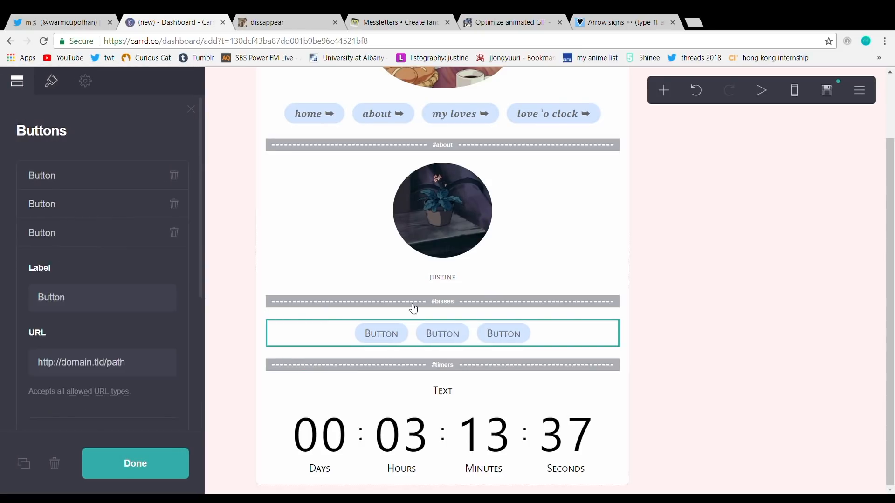
Step: Generate "groups ➥" in bold italic lettering on Messletters and paste it as the first biases button's label in Carrd
click(397, 22)
drag(263, 205, 196, 214)
text(groups)
click(294, 280)
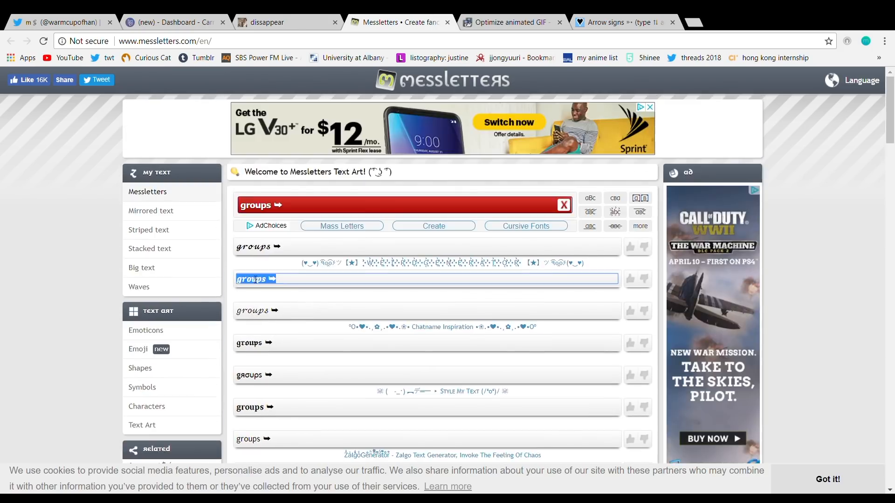
key(ctrl+c)
click(176, 23)
drag(73, 240, 1, 255)
key(ctrl+v)
Step: Generate "boys ➥" in the same Messletters lettering, close the Twitter tab, and label the second biases button with it in Carrd
click(396, 22)
drag(271, 205, 221, 211)
text(boys)
click(289, 280)
click(78, 22)
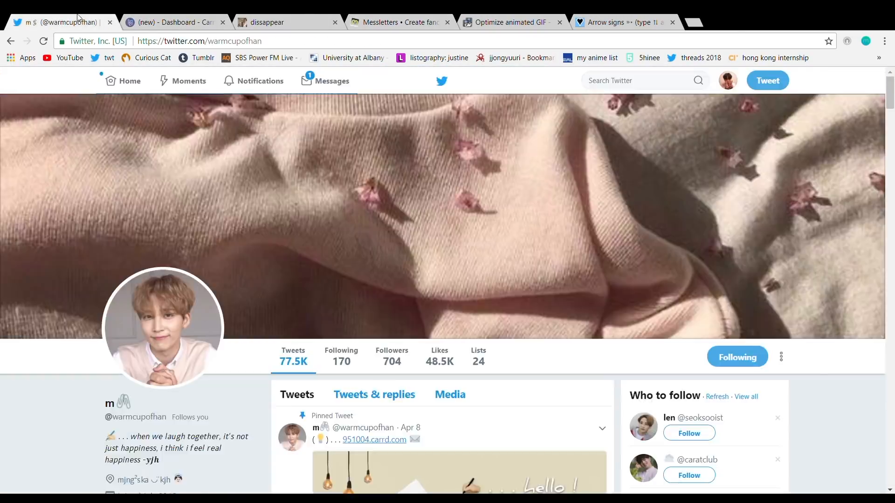
click(110, 22)
scroll(122, 273, down, 5)
click(70, 317)
drag(37, 268, 102, 304)
Step: Generate "girls ➥" in the same Messletters lettering and paste it as the third biases button's label in Carrd
click(283, 22)
drag(263, 206, 210, 212)
text(girls)
click(280, 280)
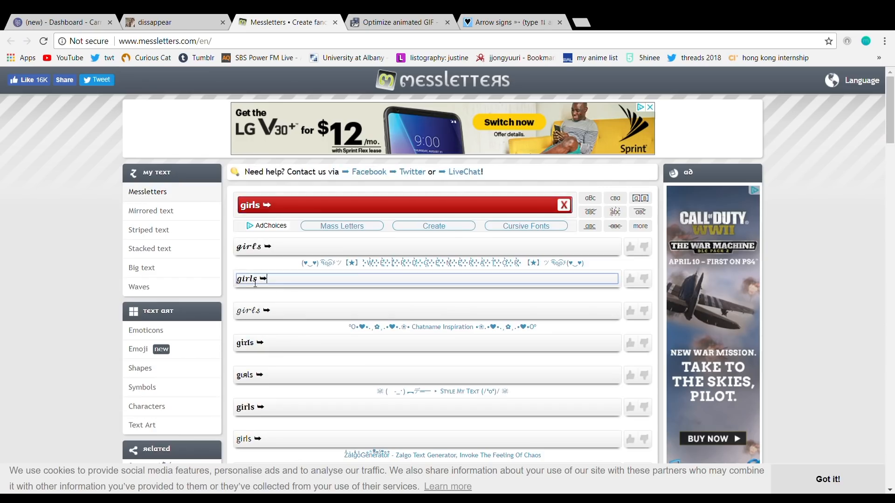
key(ctrl+c)
click(70, 23)
key(ctrl+v)
click(70, 233)
Step: Reduce the font size of the biases buttons to 0.625
click(52, 82)
scroll(66, 246, down, 5)
drag(41, 340, 33, 339)
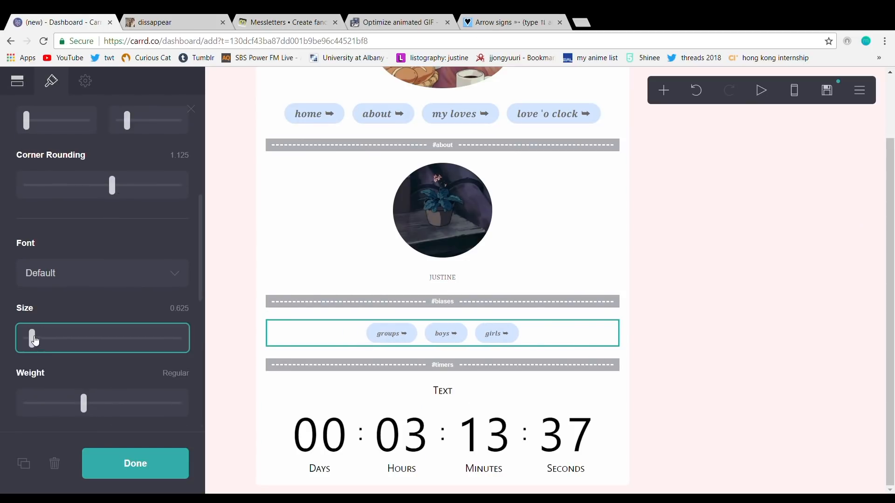
click(562, 341)
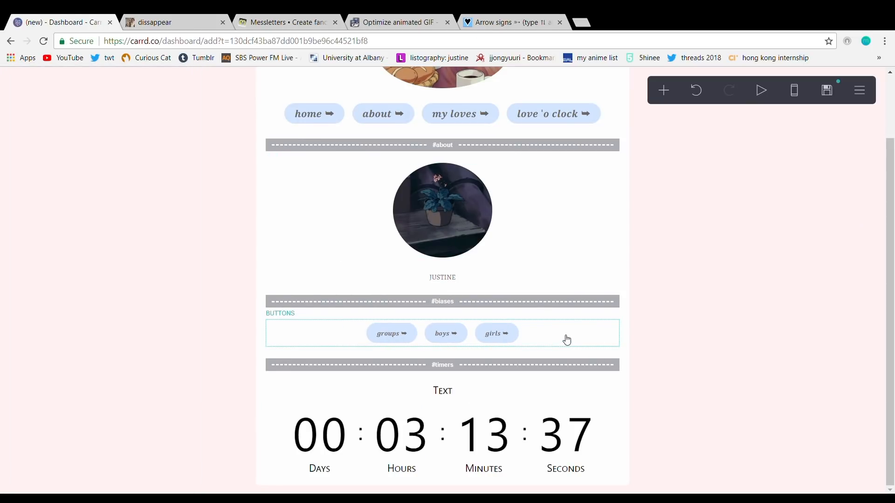
Step: Add a section break beneath the biases buttons, followed by an Image element and a Text element
click(567, 340)
click(664, 90)
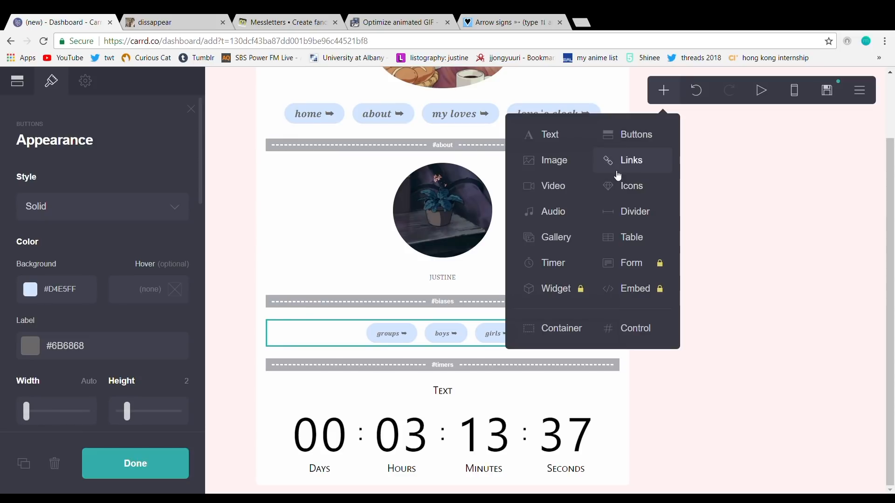
click(627, 332)
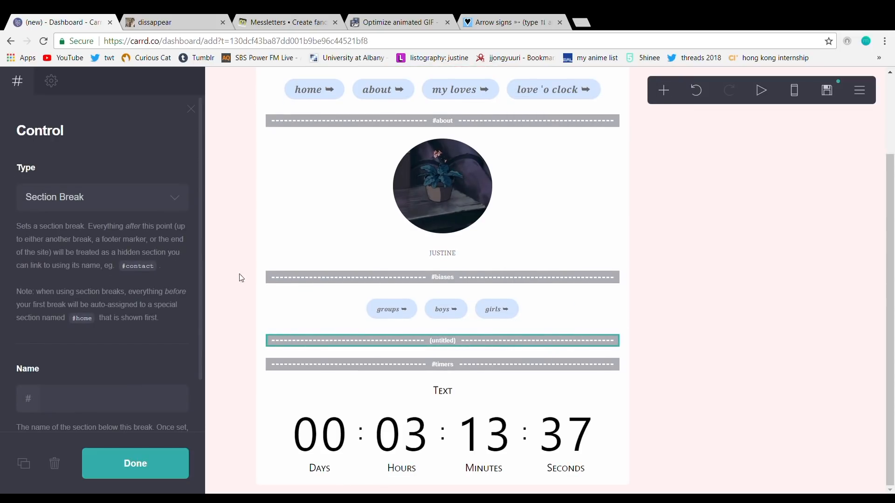
click(664, 90)
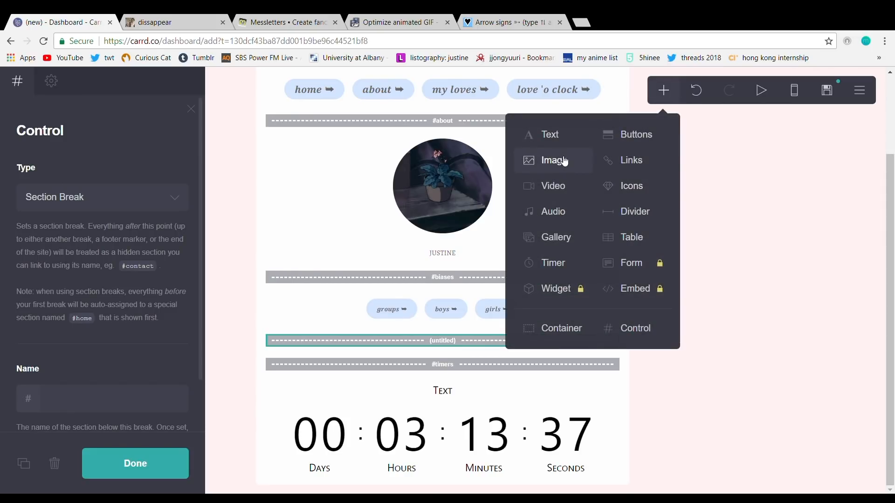
click(564, 161)
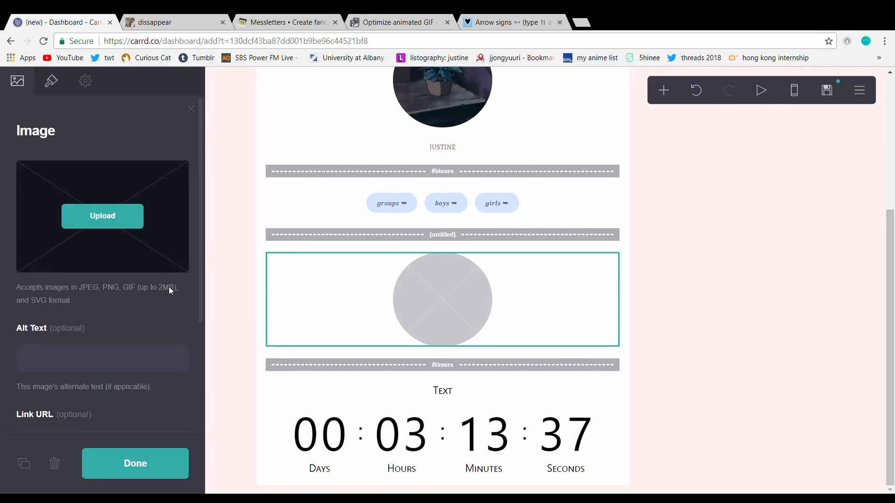
click(674, 100)
click(555, 137)
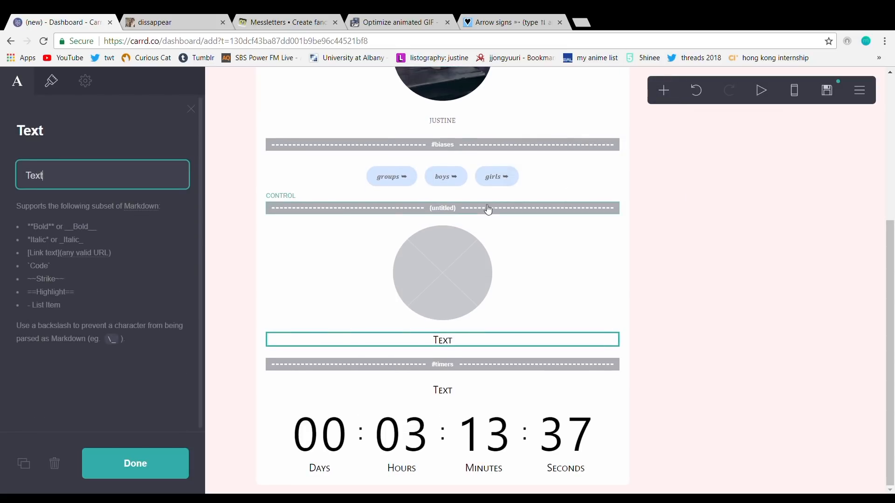
Step: Name the untitled section break beneath the biases buttons "groups"
click(471, 210)
click(53, 397)
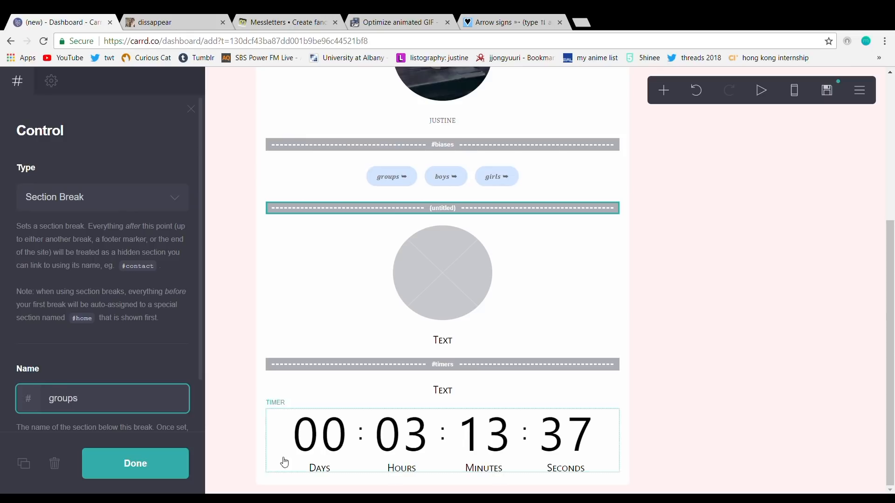
click(144, 471)
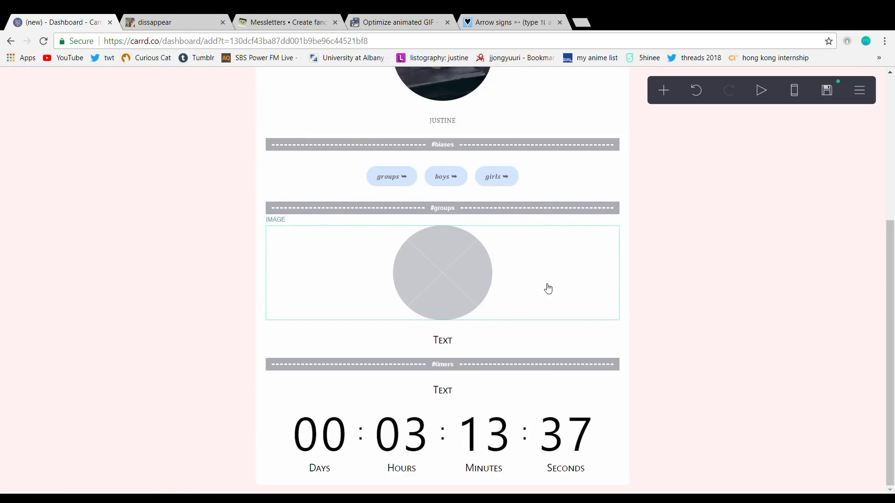
Step: Add another section break between the groups text and #timers, followed by an Image element and a Text element
click(664, 90)
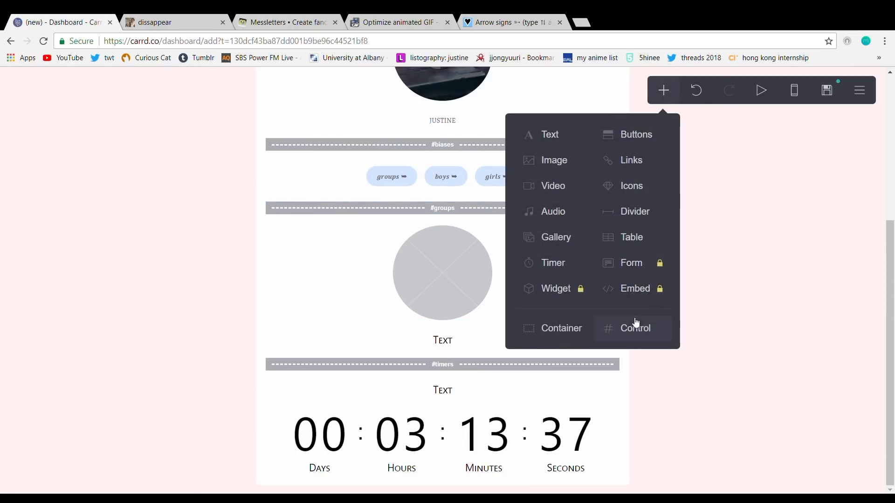
click(637, 319)
drag(395, 472, 420, 327)
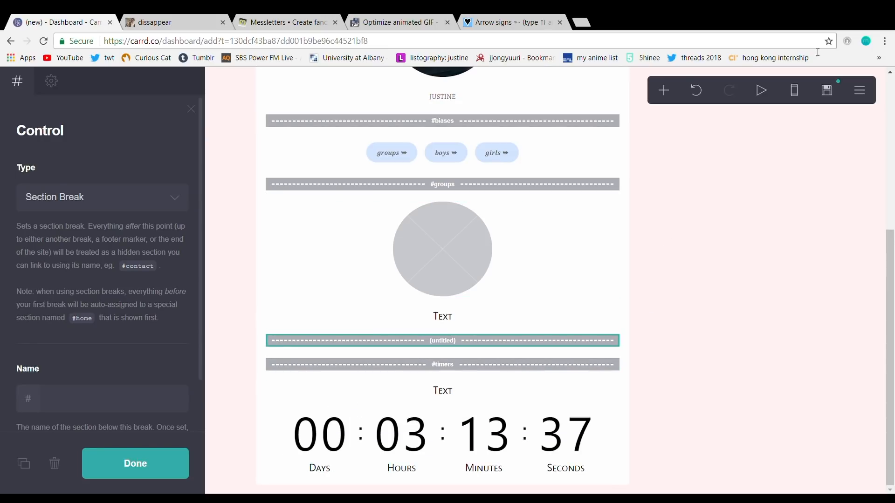
click(663, 92)
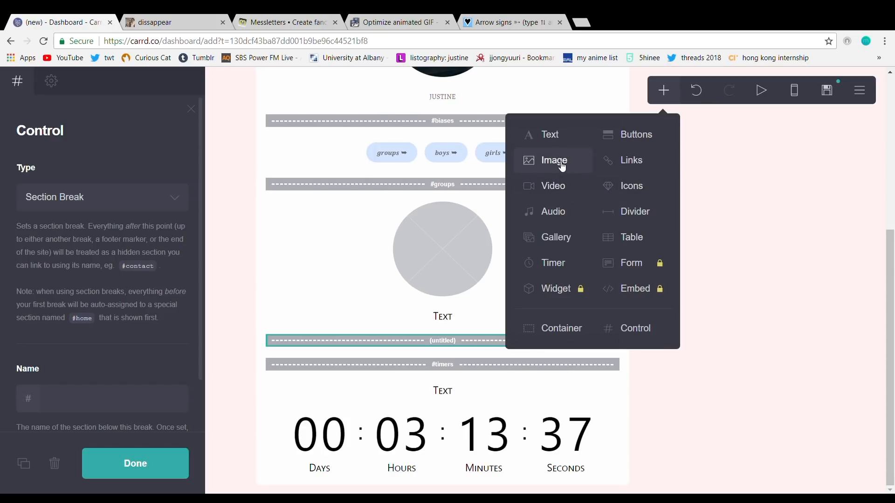
click(543, 162)
click(672, 93)
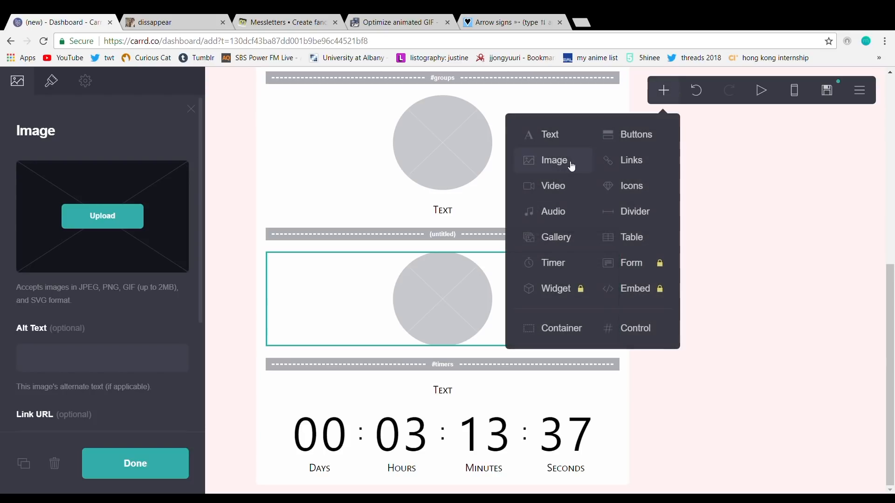
click(573, 146)
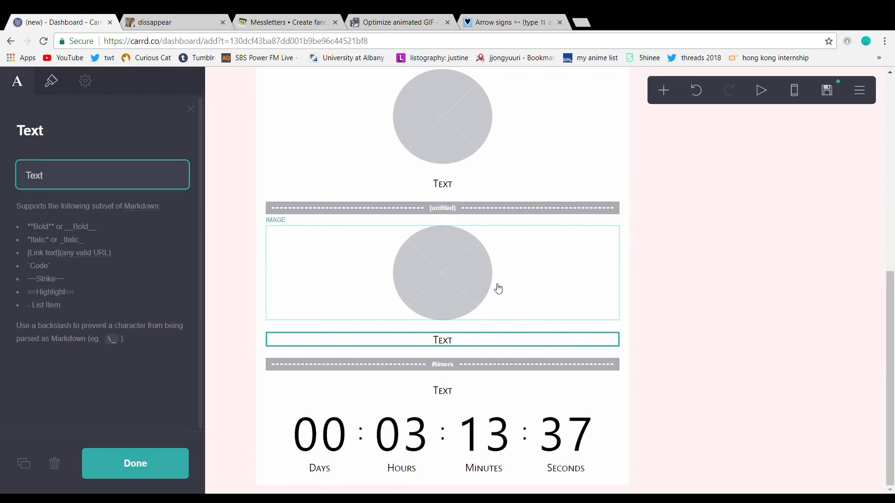
Step: Name the untitled section break beneath the groups section "boys"
scroll(438, 218, up, 5)
scroll(439, 218, up, 2)
scroll(435, 194, down, 8)
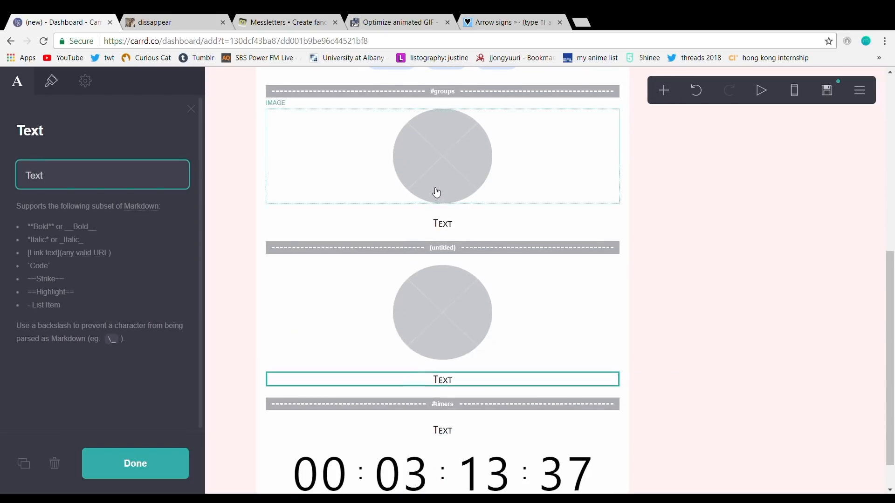
click(497, 208)
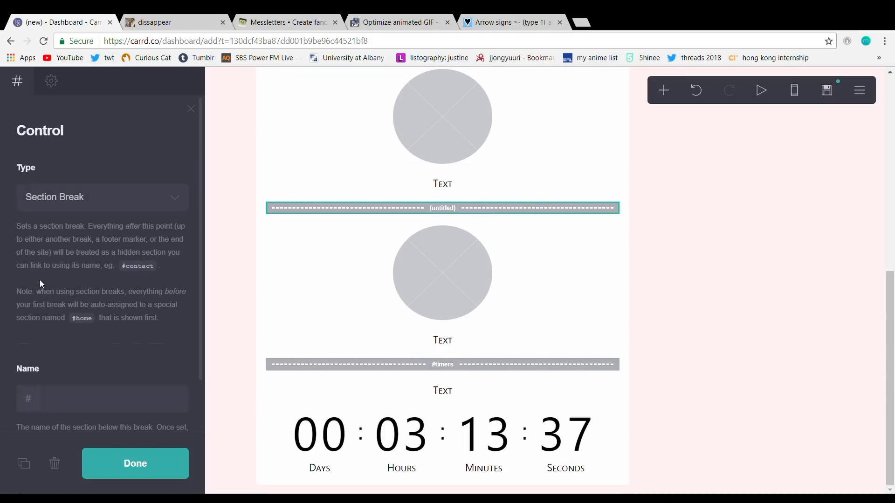
click(93, 403)
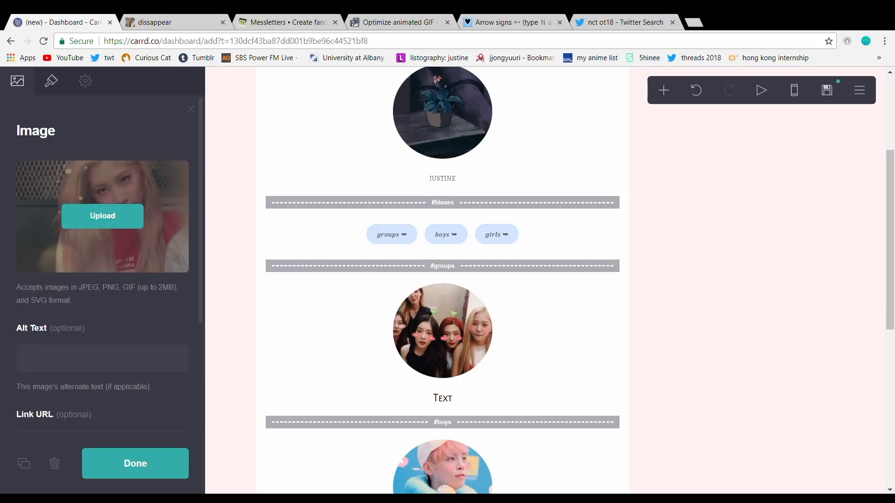
Step: Add the lines "20 y/o", "aries", "infj", "hufflepuff" and "pansexual" beneath the name in the about section's text
click(443, 174)
key(Return)
text(20 y/o)
key(Return)
text(aries)
key(Return)
text(ot18)
key(Return)
text(kulltuulff)
key(Return)
text(paranormal)
Step: Caption the groups image with "red velvet" in Messletters bold italic lettering
click(442, 428)
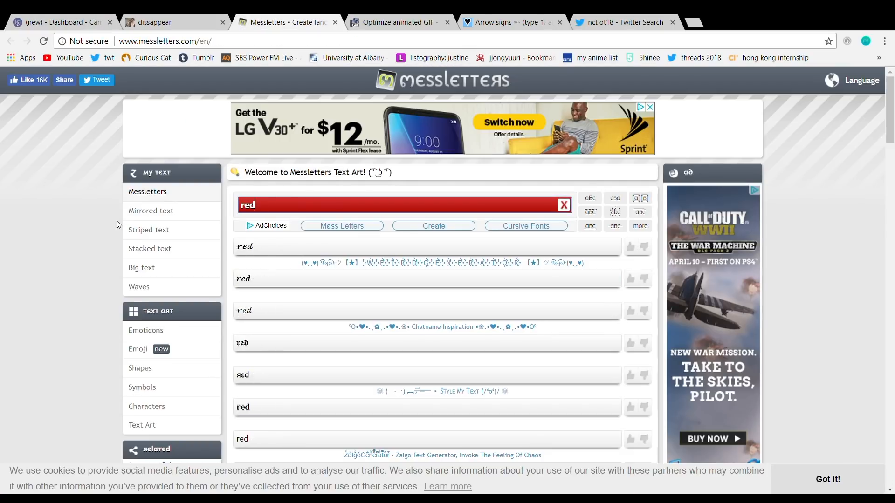
text(velvet)
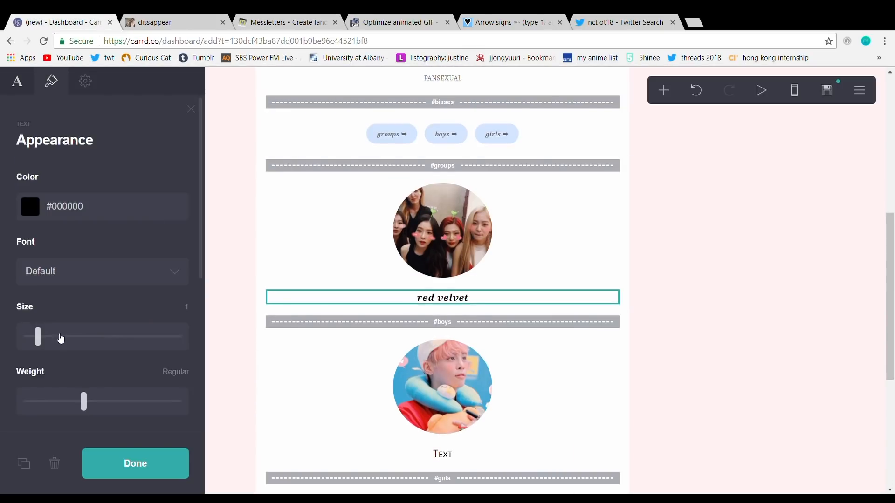
Step: Caption the boys image with "kim jonghyun ; shinee" in Messletters italic lettering and his birth date on a second line
click(432, 393)
click(287, 22)
text(; shinee)
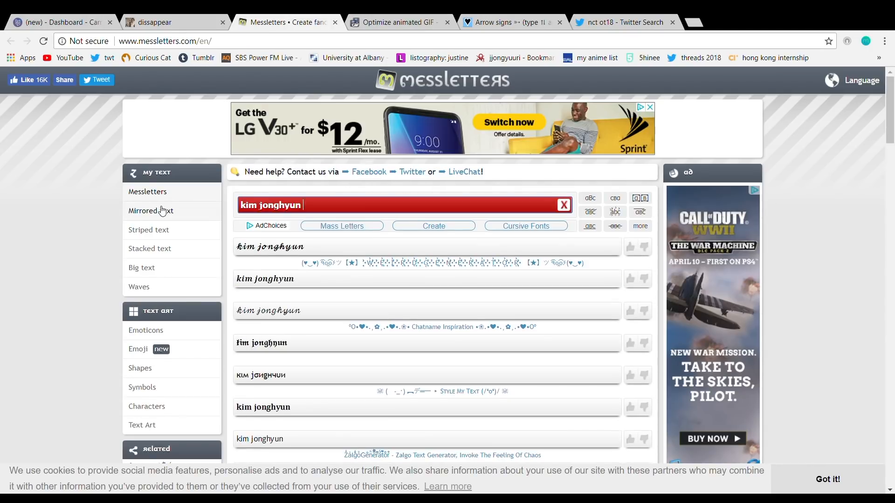
key(Return)
text(900408)
scroll(290, 311, down, 3)
click(235, 433)
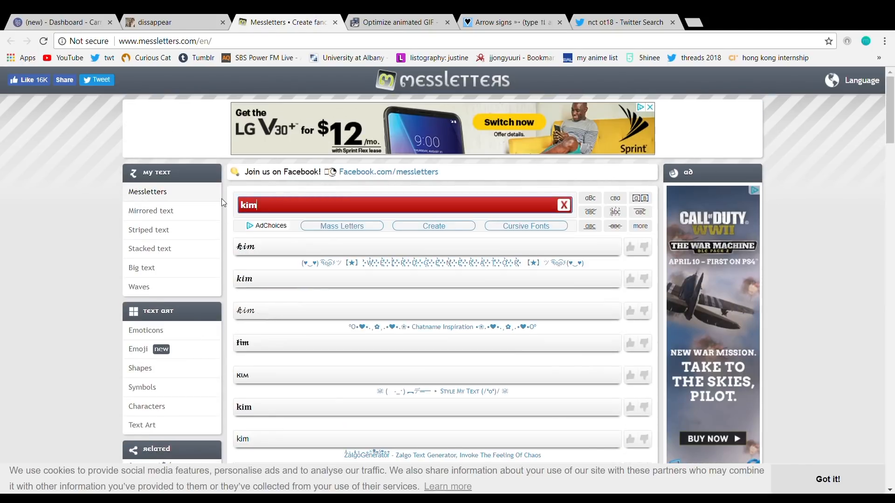
Step: Caption the girls image with "kim jungeun / kim lip ; loona" and "( i forgot her bday oops)" in Messletters italic lettering
text(jungeun / kim lip ; loona)
key(Return)
text(( i forgot her bday oopa))
key(BackSpace)
text(s)
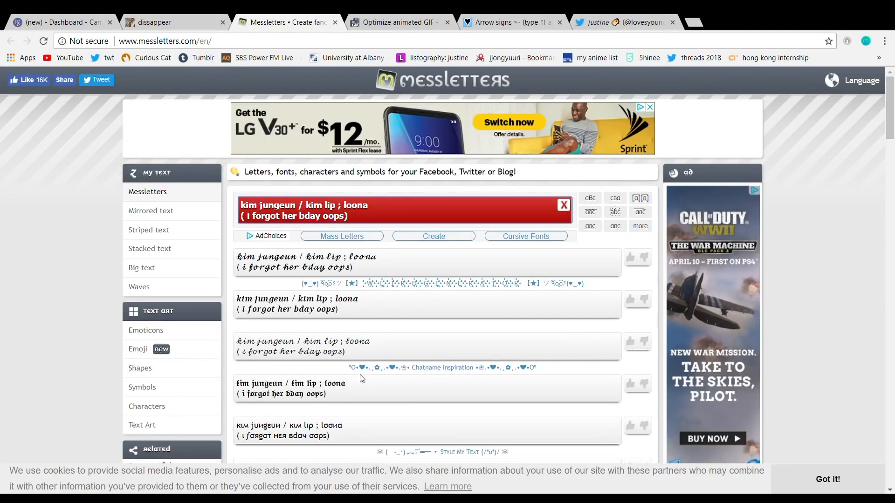
scroll(326, 280, down, 5)
click(262, 328)
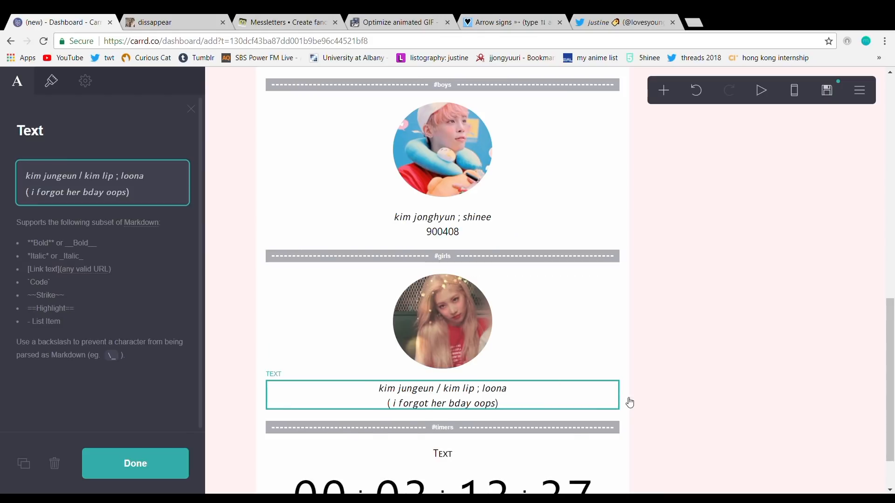
click(656, 384)
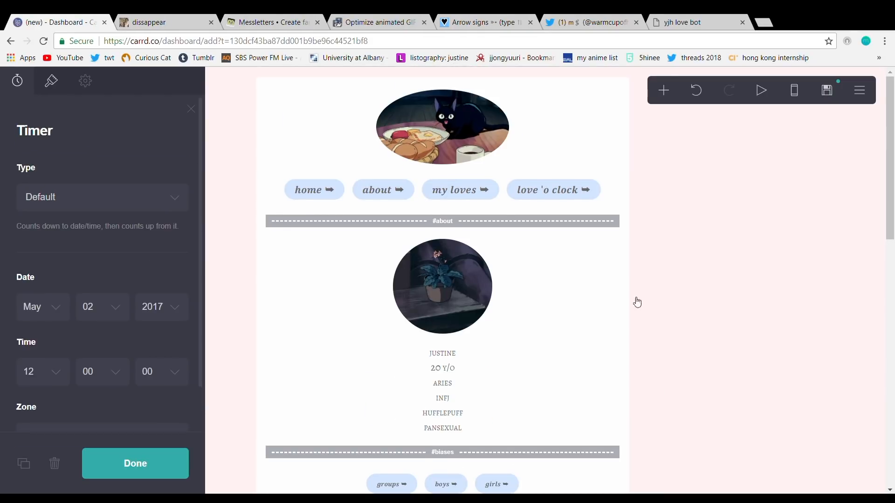
Step: Check the link URLs of the groups and boys buttons in the biases section
scroll(585, 304, down, 3)
click(271, 355)
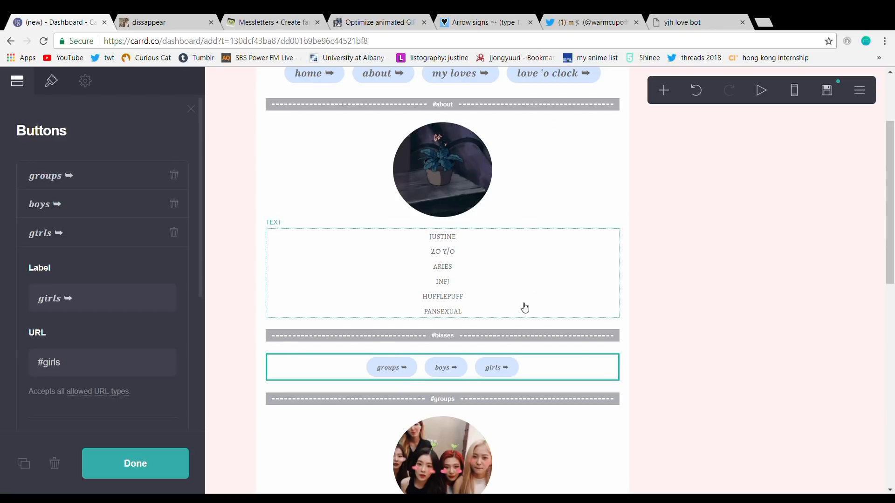
click(82, 175)
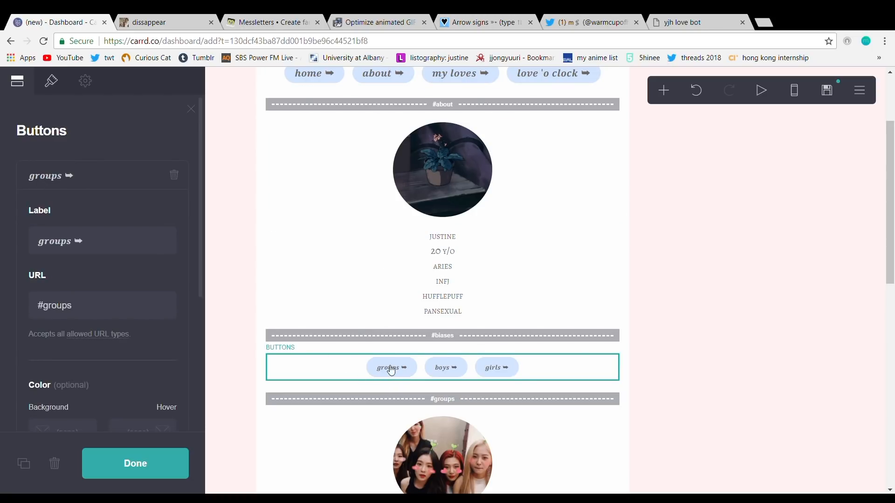
click(91, 177)
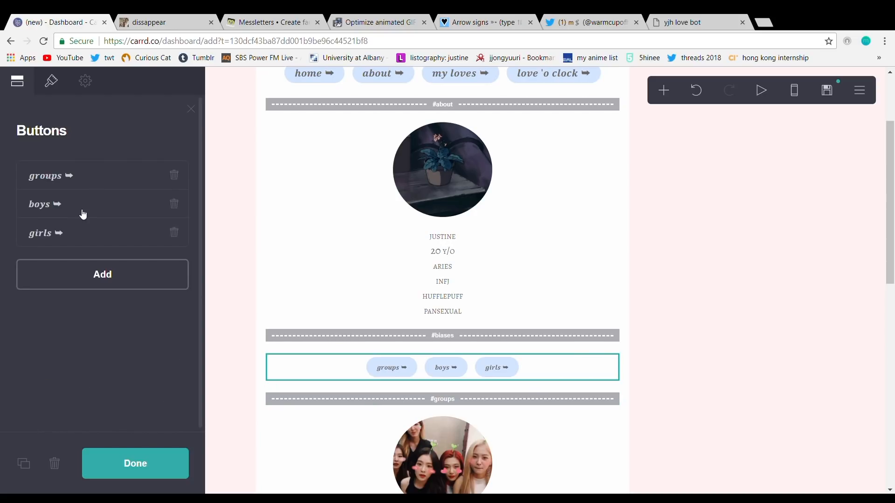
click(73, 206)
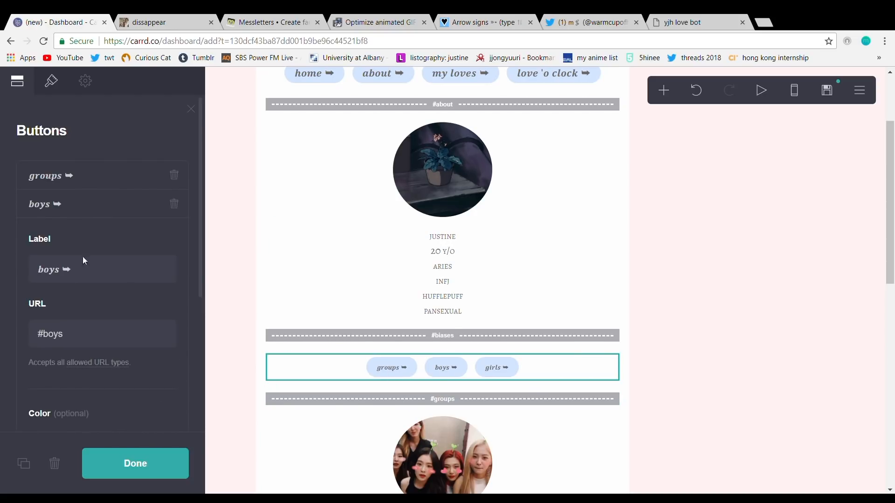
Step: Check the link URL of the girls button against the girls section of the page
scroll(297, 343, down, 4)
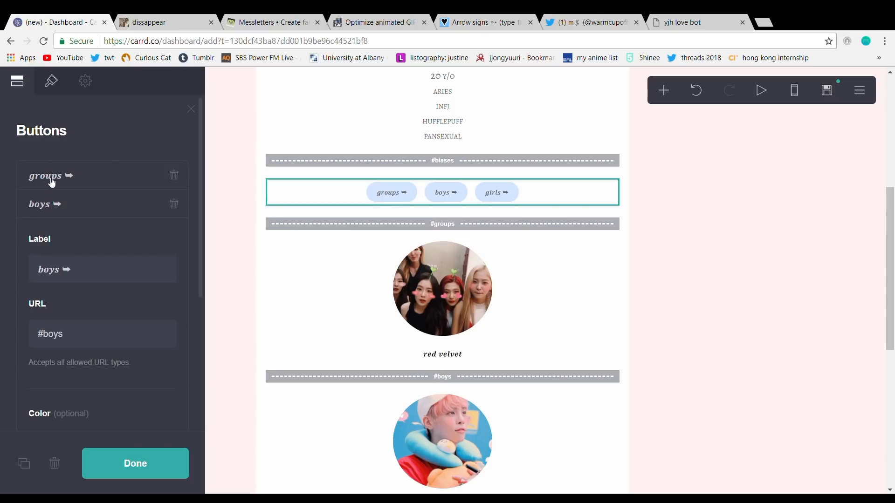
click(52, 214)
click(50, 239)
scroll(319, 233, down, 5)
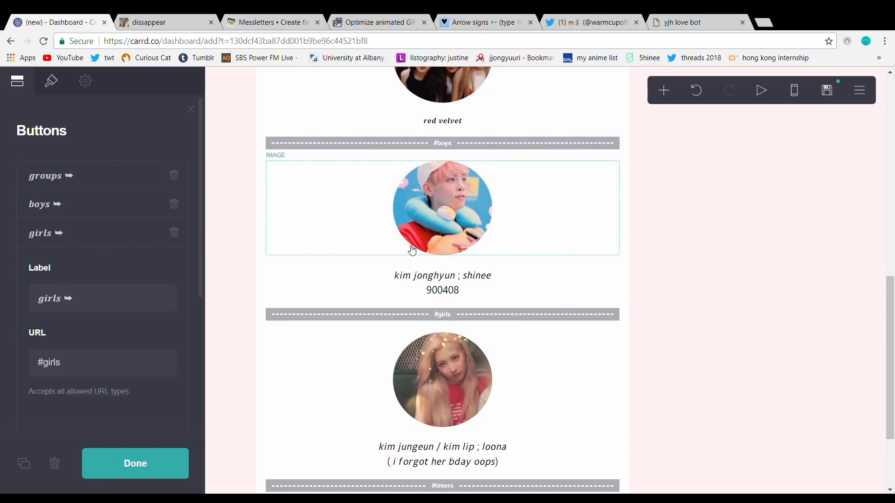
Step: Set the link URL of the "my loves" button in the main navigation to #biases
scroll(501, 209, up, 11)
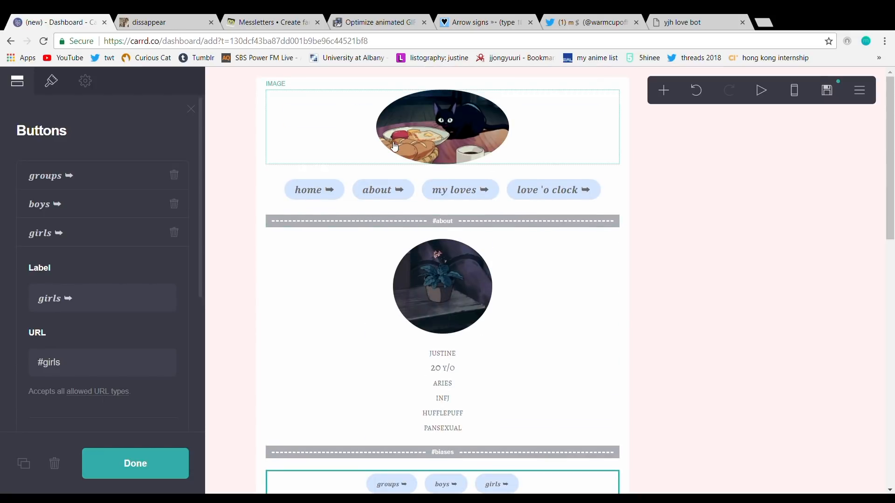
click(457, 196)
click(102, 208)
click(102, 209)
click(84, 234)
drag(130, 363, 1, 356)
text(#biases)
Step: Set the link URL of the "love 'o clock" button to #timers and finish editing the navigation buttons
click(59, 237)
click(59, 263)
drag(131, 392, 4, 355)
text(#timers)
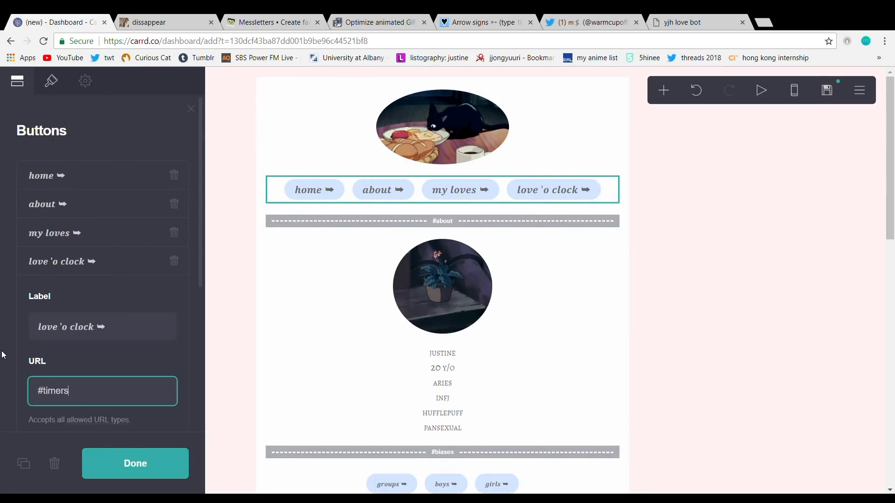
click(160, 459)
Step: View the timer's settings and clear the text element above it in the timers section
scroll(168, 455, down, 14)
click(407, 468)
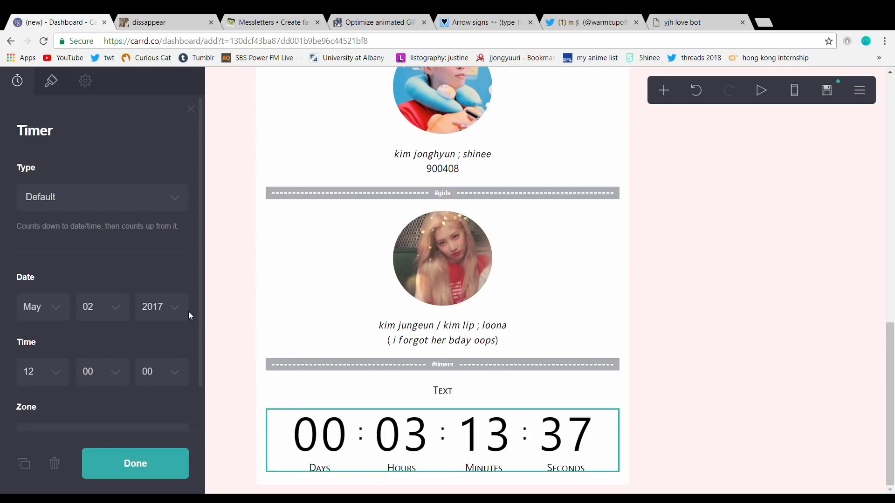
click(440, 390)
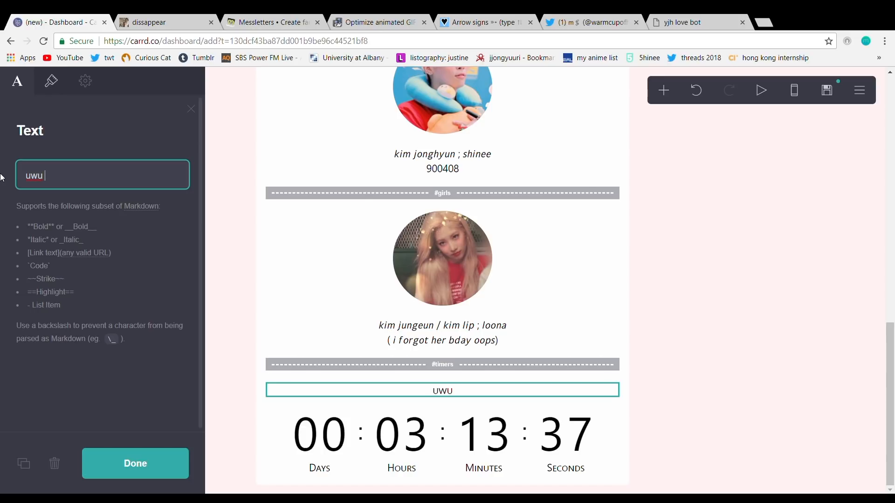
key(BackSpace)
key(BackSpace)
key(BackSpace)
Step: Switch to Messletters and replace the source text with "uwu uw" to generate styled lettering
click(273, 22)
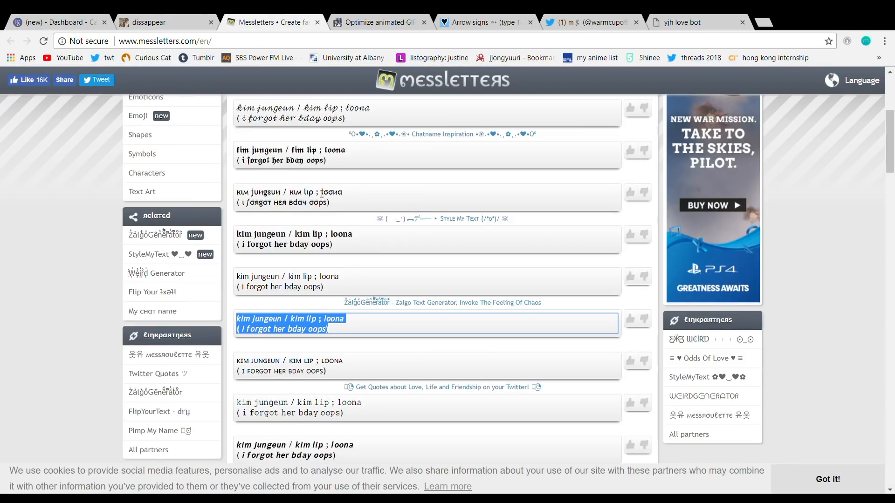
key(ctrl+a)
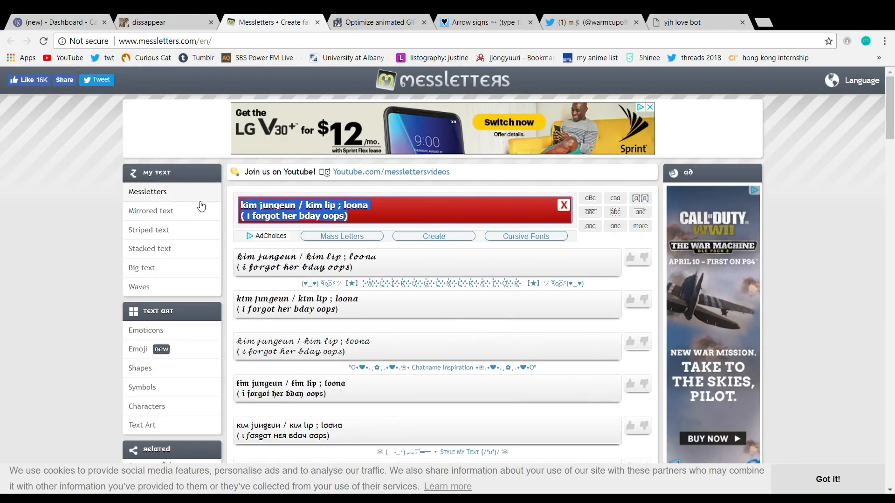
text(uwu uwu uw)
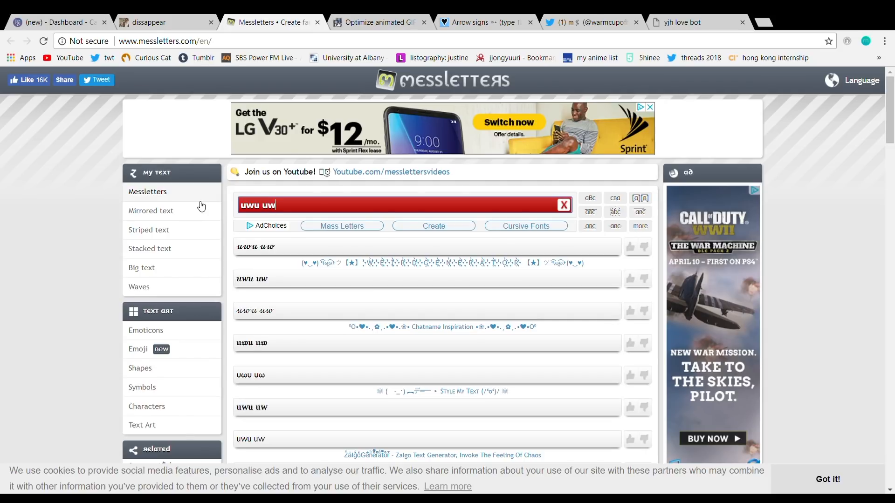
Step: Generate the text "uwu uwu uwu quote" in Messletters and copy its bold italic serif version
text(u uwu)
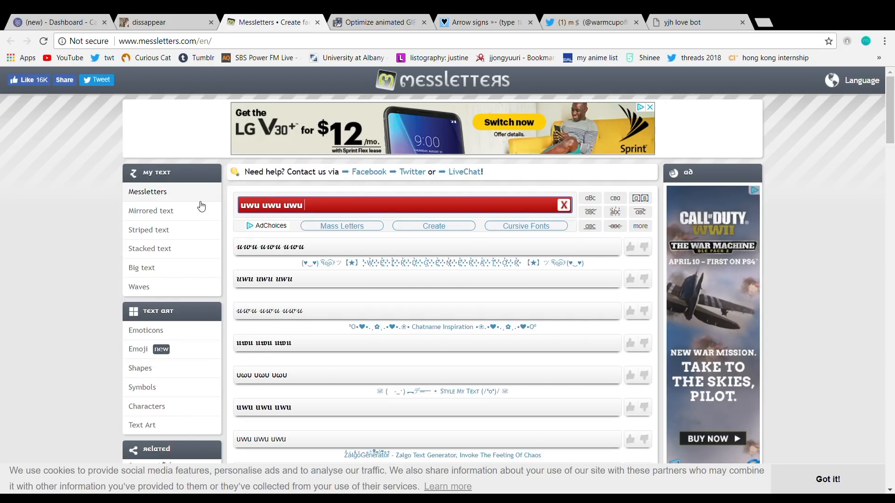
text( quote)
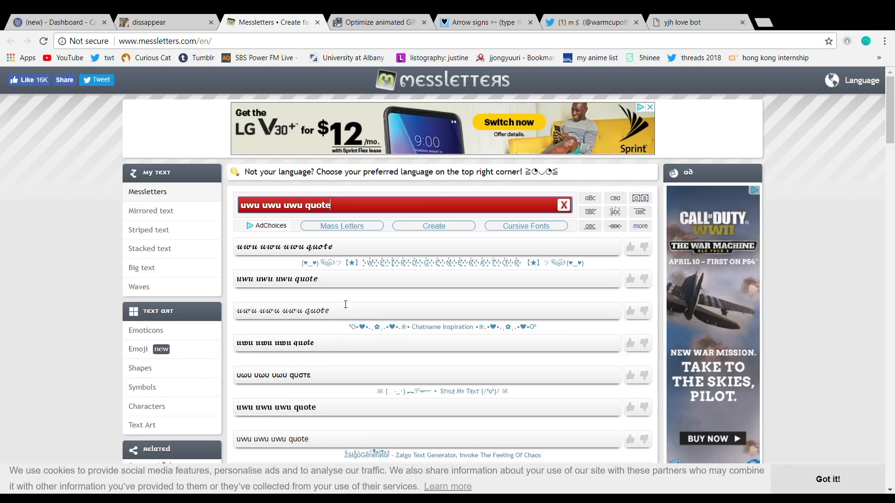
drag(335, 287, 252, 284)
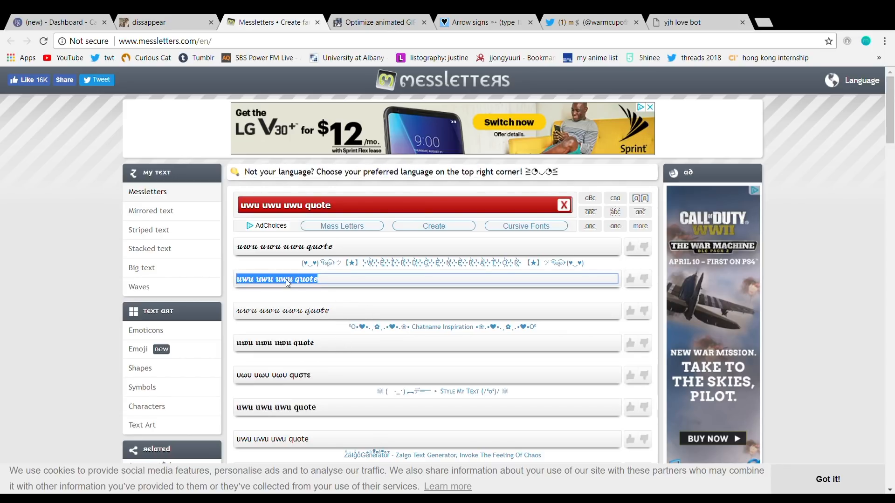
Step: Switch to Carrd and replace the text above the timer with the styled "uwu uwu uwu quote"
click(63, 19)
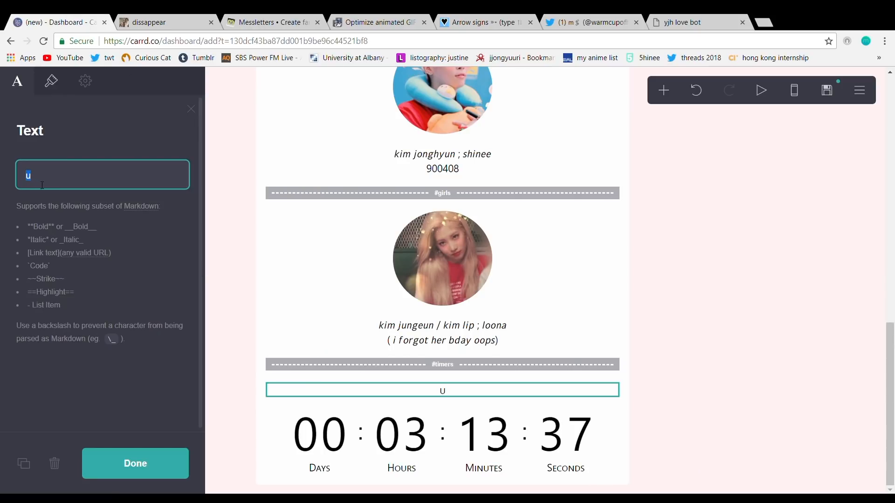
text(uwu uwu uwu quote)
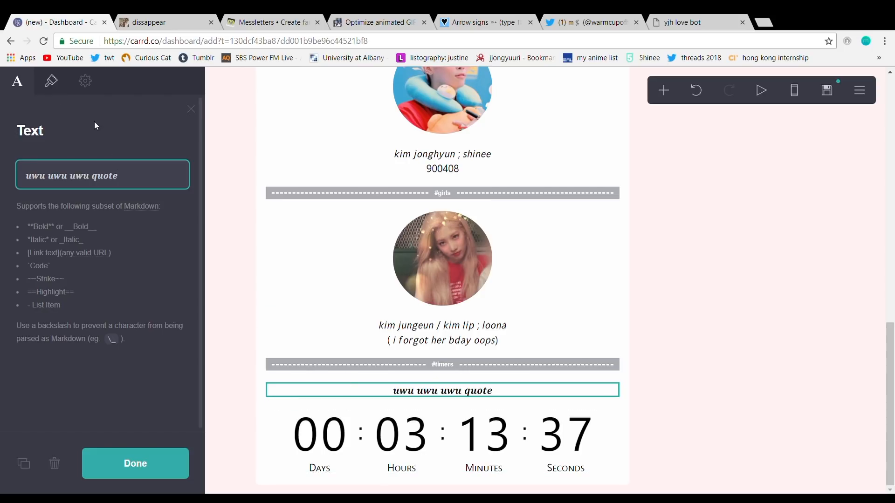
click(52, 80)
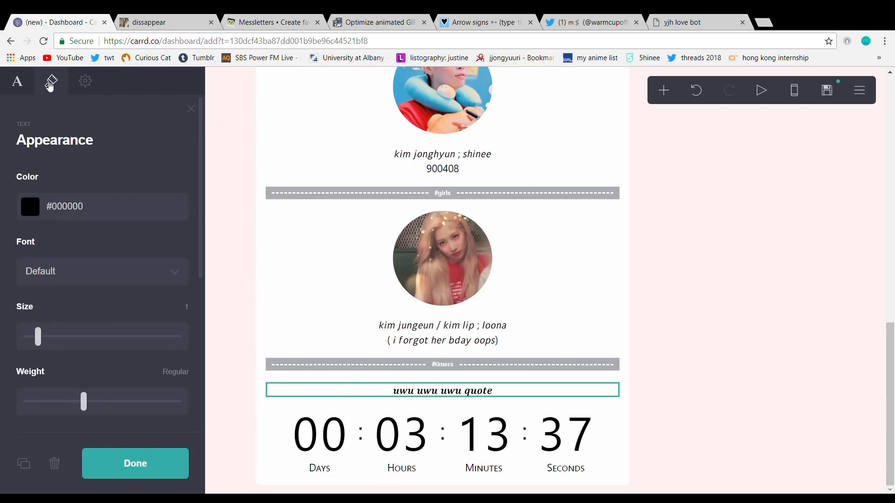
Step: Reduce the countdown timer's width to 20 in its appearance settings
click(385, 432)
click(52, 82)
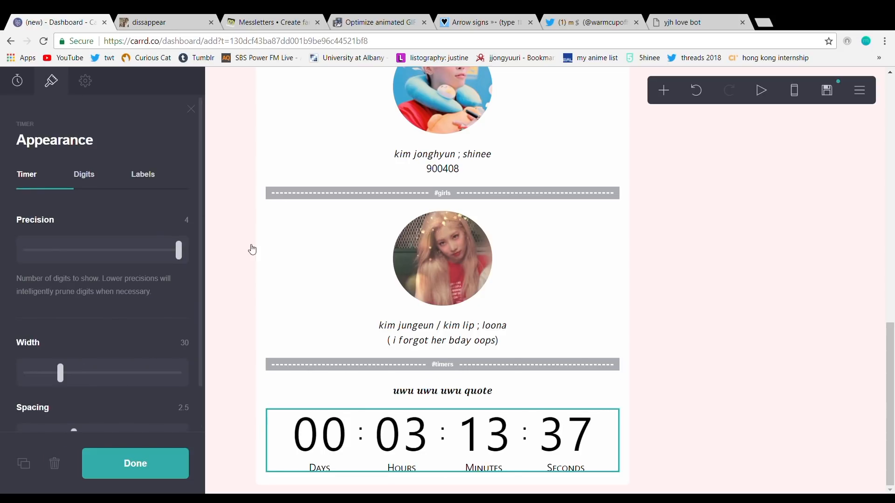
scroll(47, 237, down, 1)
drag(60, 329, 46, 329)
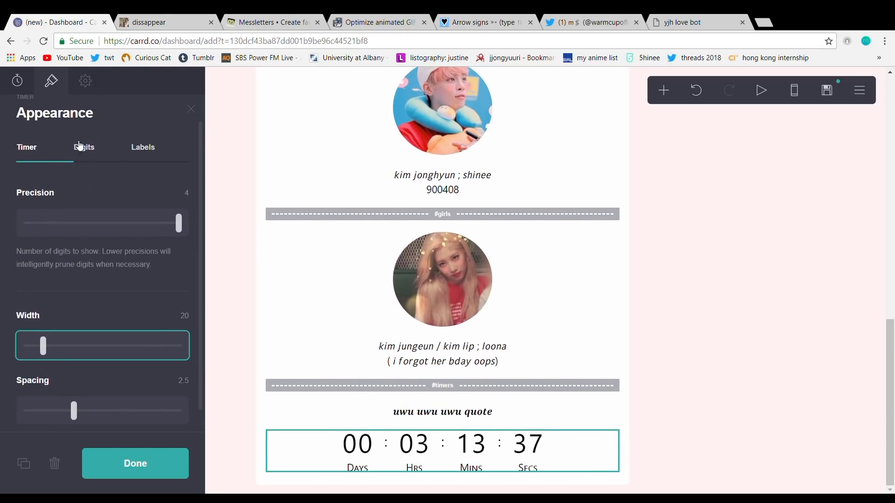
Step: Set the color of the timer's digits to a very pale pink
click(83, 148)
click(78, 286)
mouse_move(61, 322)
mouse_down()
mouse_move(74, 340)
mouse_move(90, 320)
mouse_move(49, 310)
mouse_up()
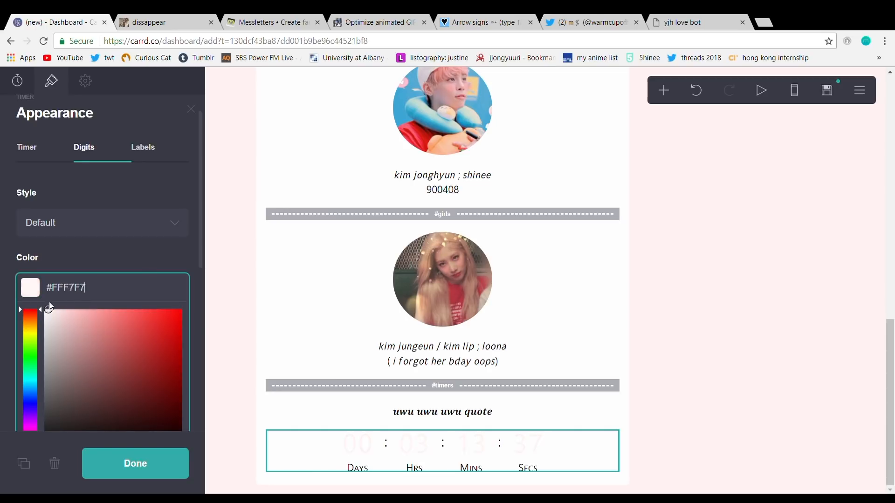
Step: Change the timer's label style so that each unit is shown by its initial letter only
click(143, 148)
click(74, 223)
click(65, 265)
click(60, 223)
click(57, 305)
click(58, 250)
click(70, 313)
Step: Set the color of the timer's labels to a light greyish pink
scroll(89, 321, down, 3)
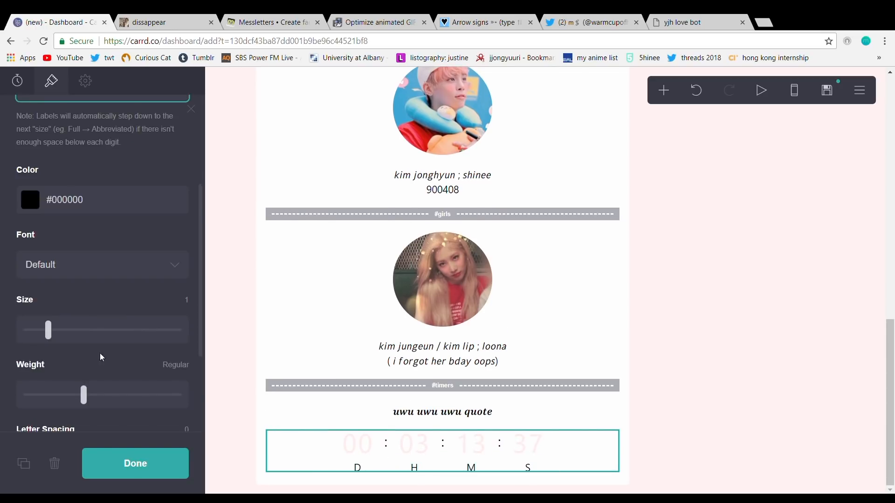
scroll(89, 280, down, 2)
click(65, 126)
drag(49, 293, 59, 161)
scroll(94, 339, down, 3)
scroll(95, 338, up, 8)
Step: Change the style of the timer's digits to Solid
click(84, 174)
scroll(109, 345, down, 4)
click(70, 389)
click(60, 421)
scroll(92, 354, up, 3)
click(84, 214)
click(83, 267)
Step: Give the timer's digits soft pink rounded backgrounds with light-colored numerals
click(146, 296)
click(49, 266)
click(72, 255)
click(119, 257)
click(102, 268)
scroll(94, 289, down, 2)
mouse_move(84, 355)
mouse_down()
mouse_move(63, 356)
mouse_move(84, 355)
mouse_up()
click(146, 225)
drag(52, 253, 67, 255)
click(61, 172)
scroll(60, 174, up, 2)
click(28, 176)
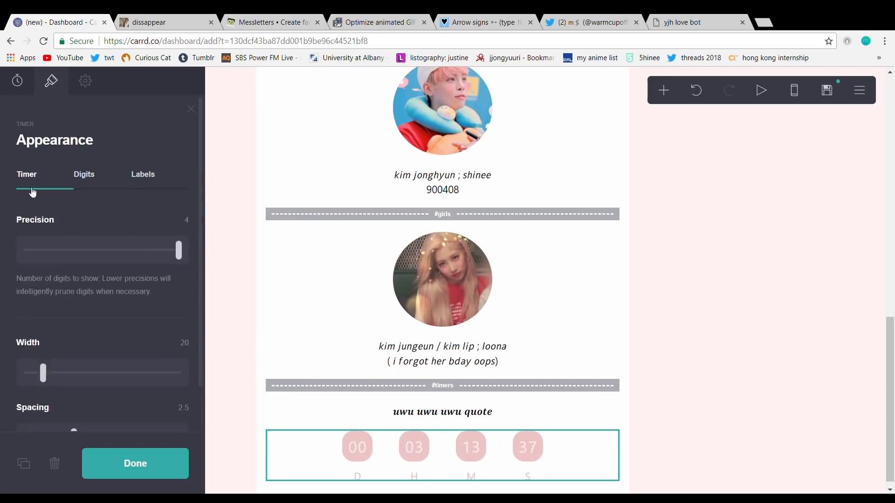
Step: Recolor the timer's labels in a soft pink and set the digit color to white, #FFFFFF
click(143, 175)
click(50, 362)
drag(70, 406, 83, 393)
click(83, 175)
click(61, 332)
click(44, 355)
scroll(104, 274, down, 1)
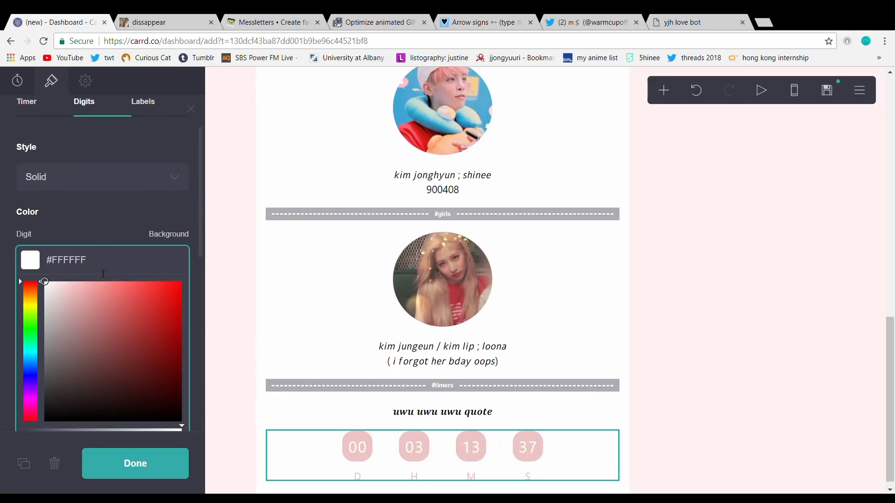
Step: Adjust the font settings of the timer's digits and switch the unit labels to lowercase
scroll(68, 199, down, 4)
click(65, 350)
click(63, 404)
click(83, 352)
click(110, 394)
scroll(112, 394, up, 5)
click(143, 175)
scroll(116, 233, down, 6)
click(83, 389)
click(83, 414)
scroll(111, 361, up, 6)
Step: Set the color of the quote above the timer to #E3C3C3 and lighten the pink backgrounds behind the timer's digits
click(443, 403)
click(65, 206)
click(71, 258)
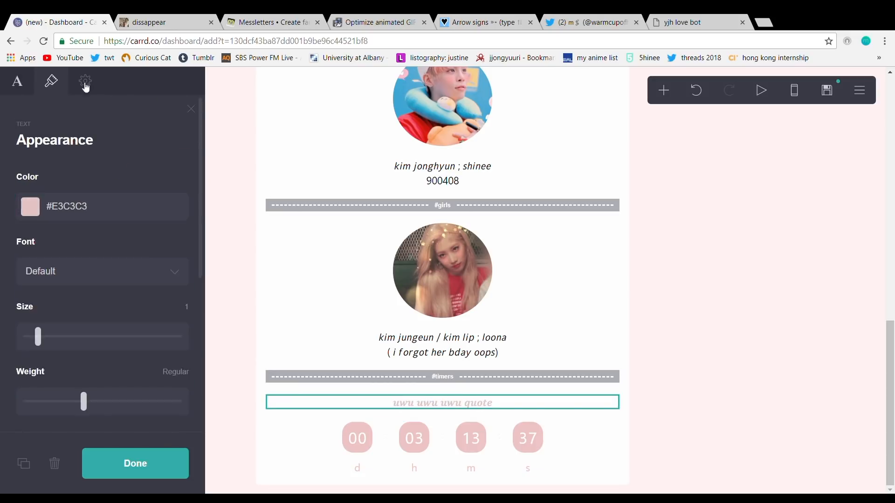
click(443, 438)
click(174, 330)
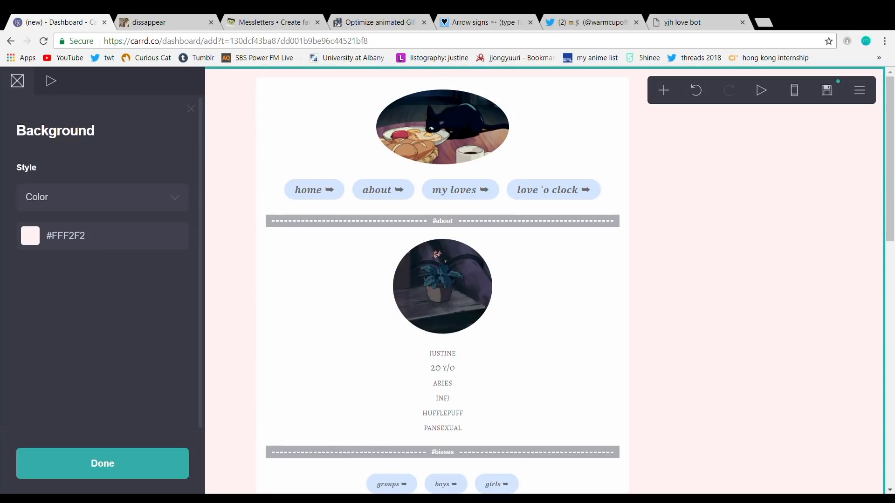
Step: Open the site's publish settings and enter "tutorial" as the title
scroll(583, 304, down, 8)
scroll(585, 304, down, 5)
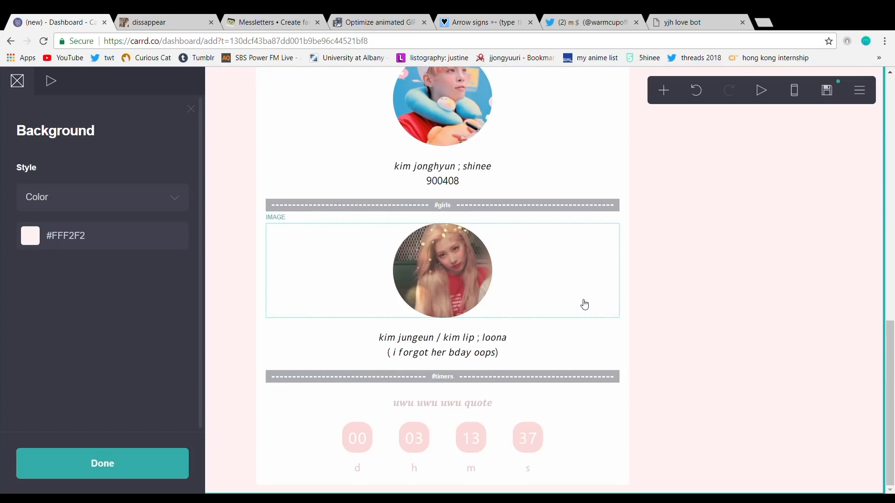
scroll(584, 304, up, 13)
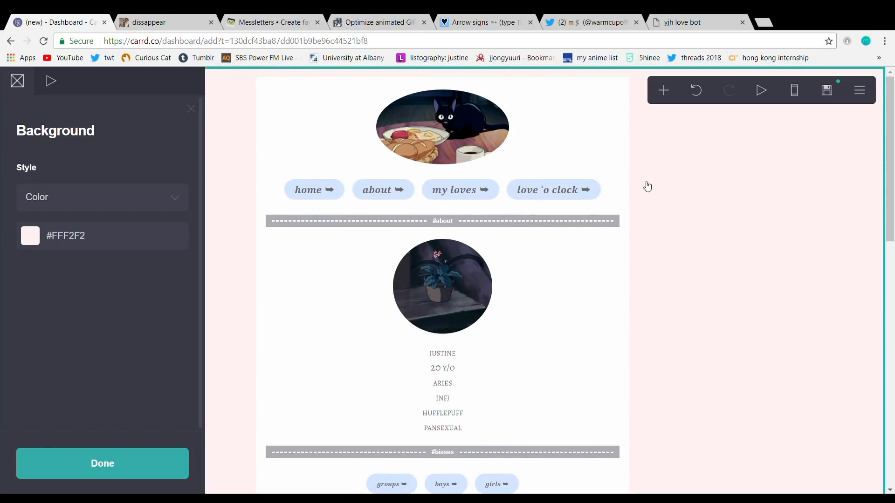
click(661, 97)
click(837, 96)
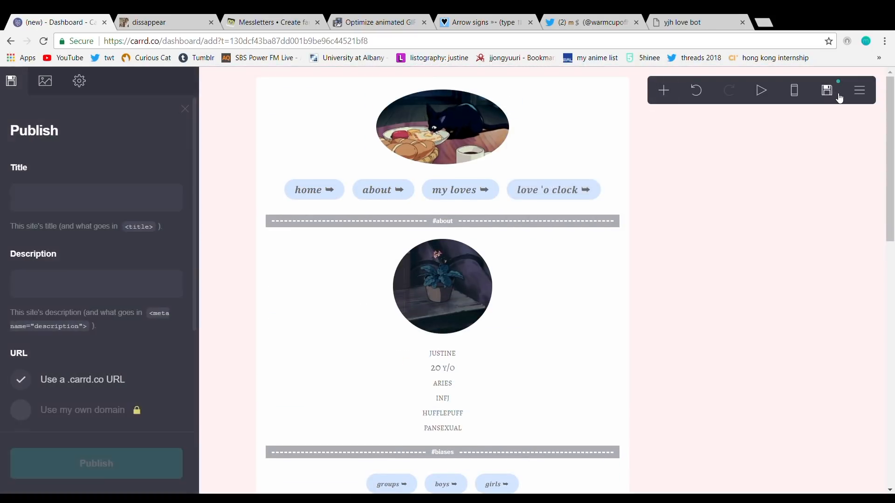
click(115, 209)
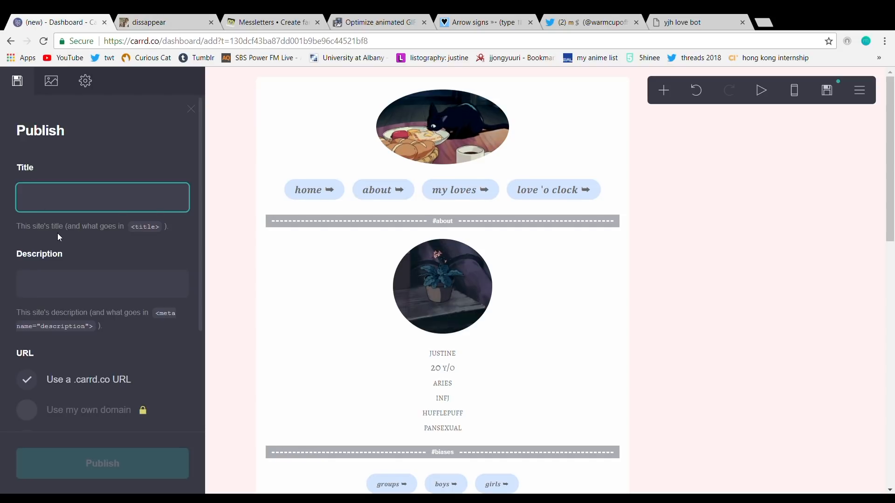
text(tutorial)
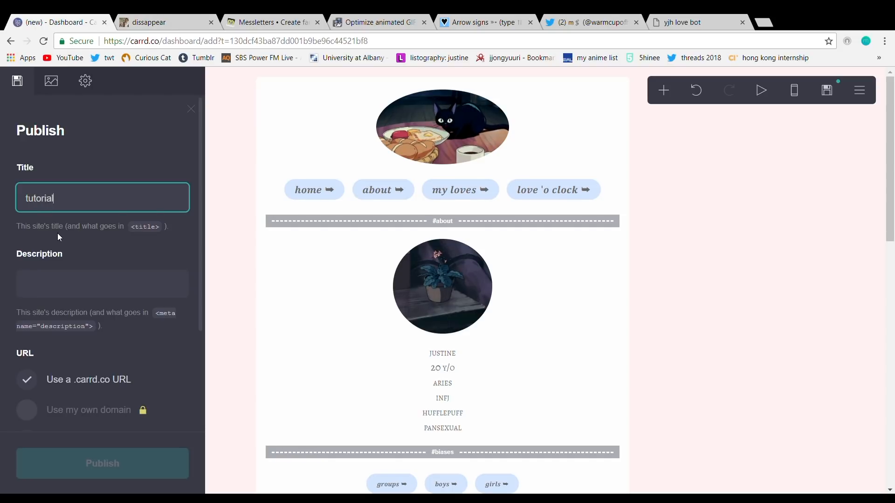
Step: Enter "uwu" as the site's description in the publish settings
scroll(61, 283, down, 2)
scroll(60, 281, up, 1)
click(61, 221)
scroll(61, 221, down, 1)
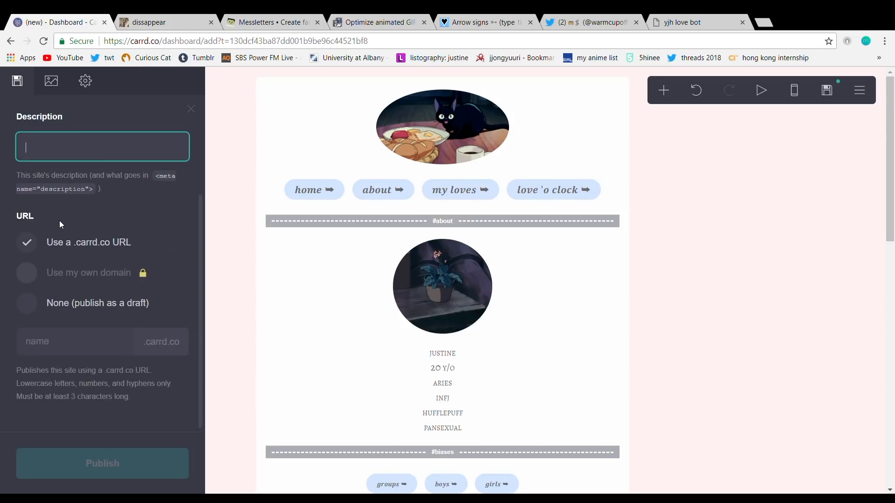
text(uwu)
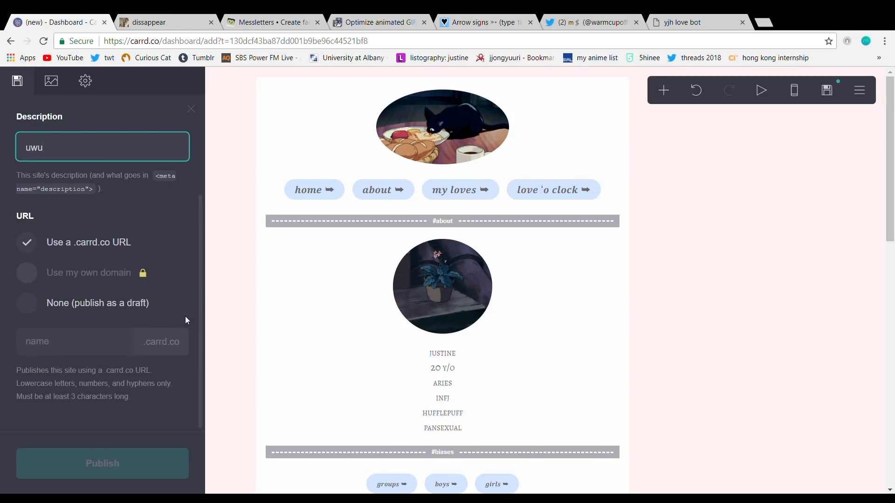
Step: Set the site's web address to kikistutorial.carrd.co
click(81, 352)
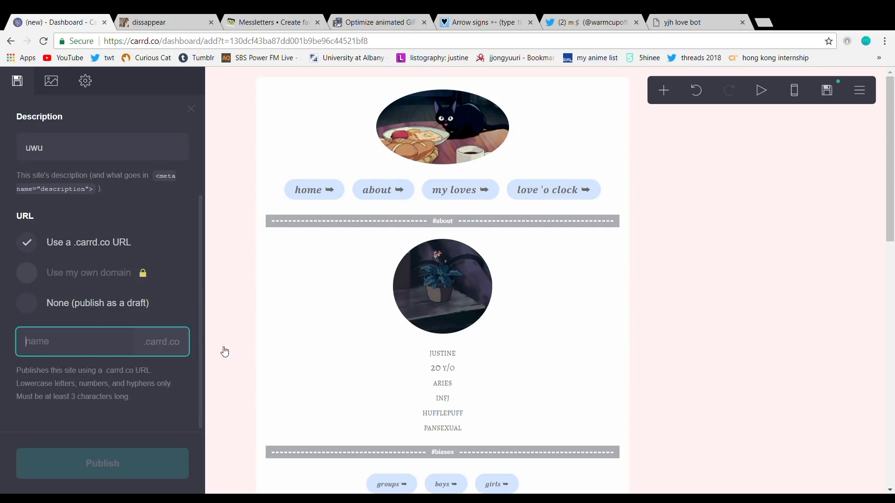
text(kiki's)
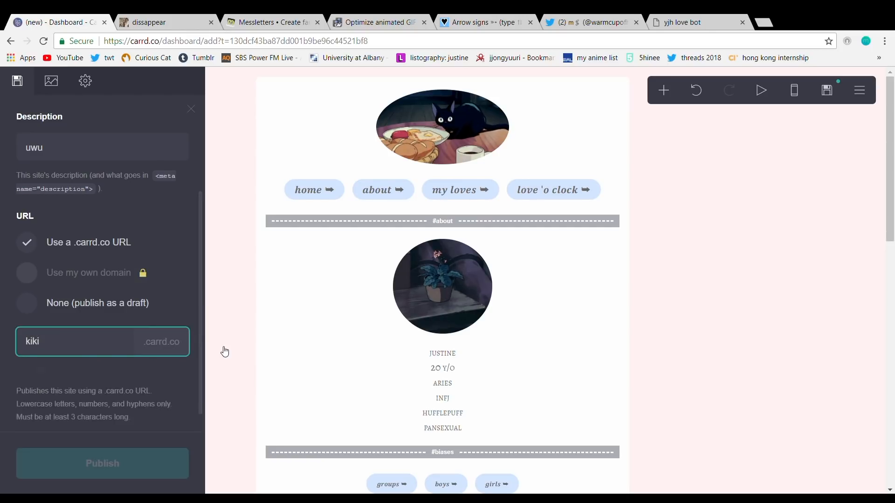
key(BackSpace)
key(BackSpace)
text(stutorial)
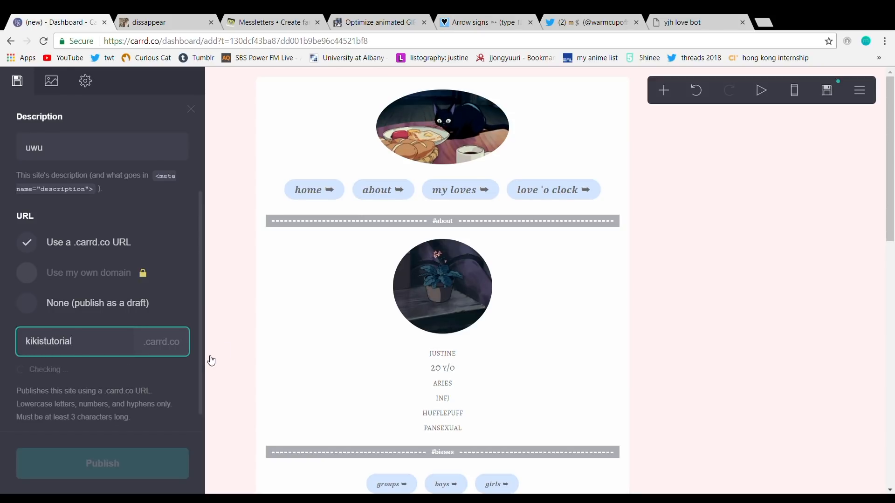
Step: Publish the site and return to the editor
scroll(140, 341, up, 3)
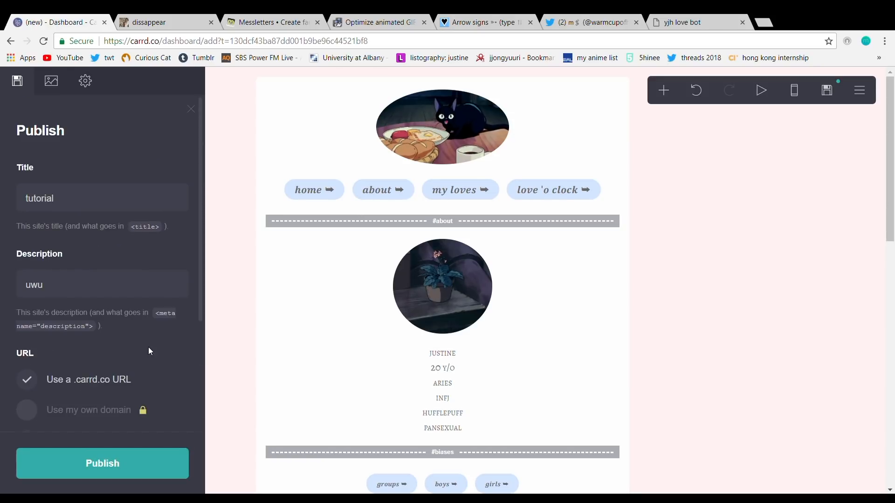
scroll(136, 363, down, 3)
click(97, 474)
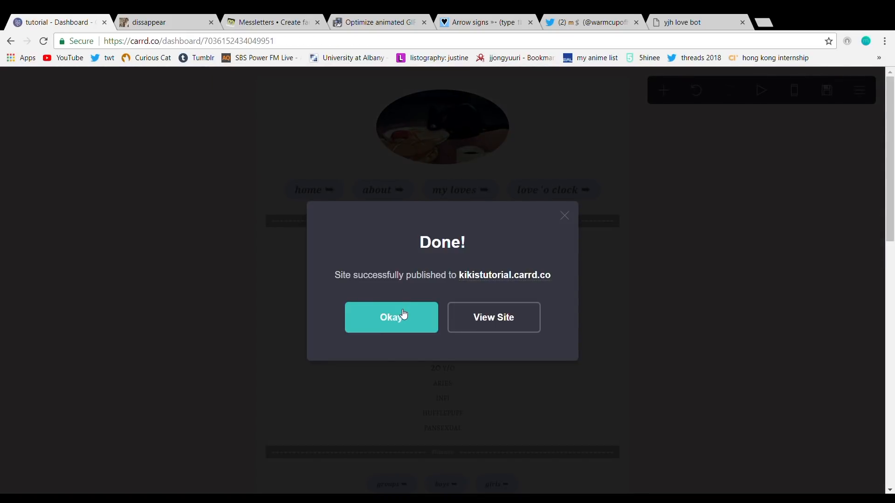
click(403, 314)
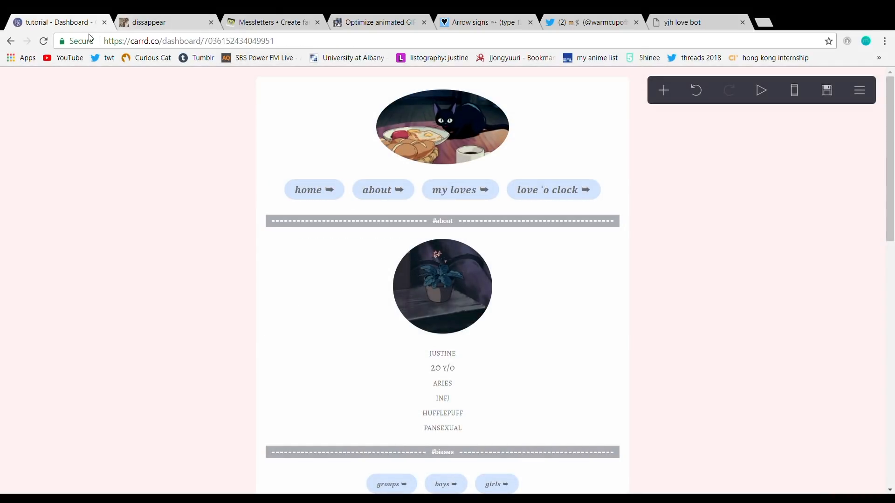
Step: Open kikistutorial.carrd.co in another browser tab and test its home and about links
click(690, 22)
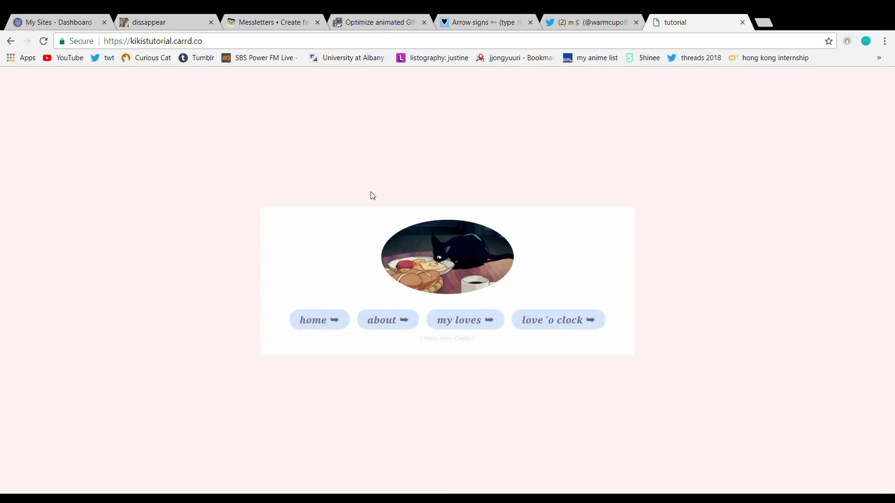
click(341, 326)
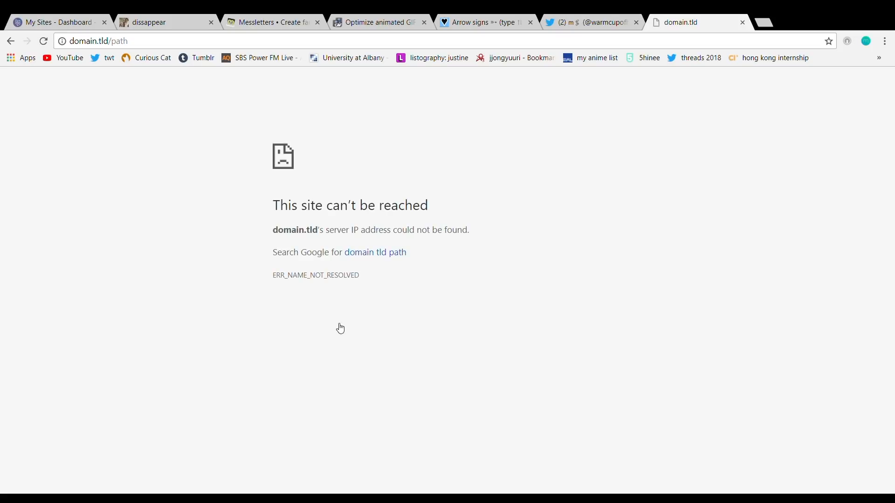
click(13, 42)
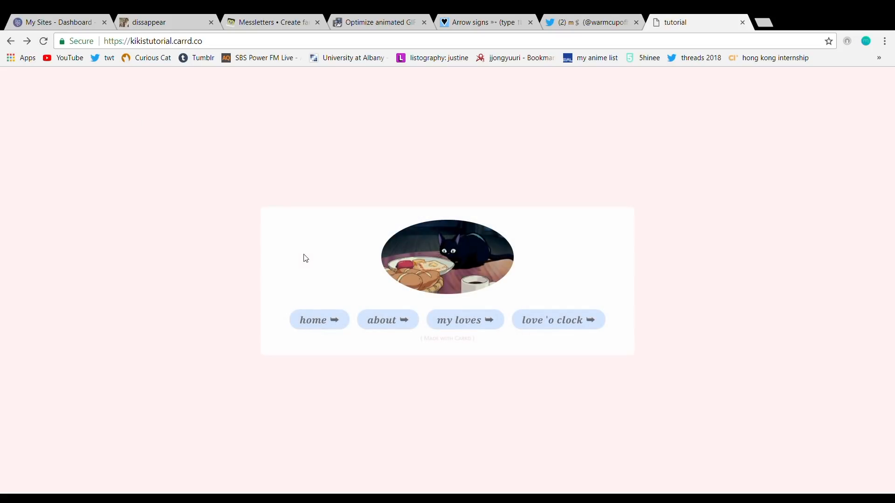
click(384, 327)
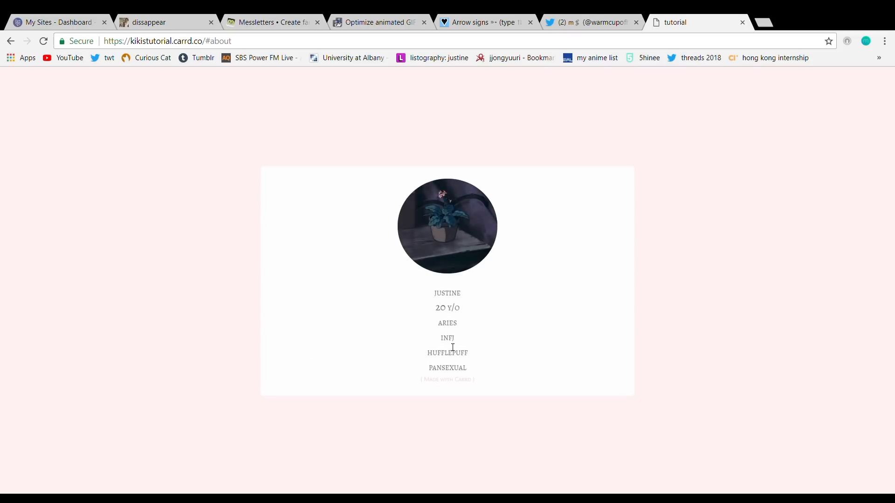
click(10, 41)
Step: Test the published site's my loves and love 'o clock links, including the groups and boys buttons
click(460, 325)
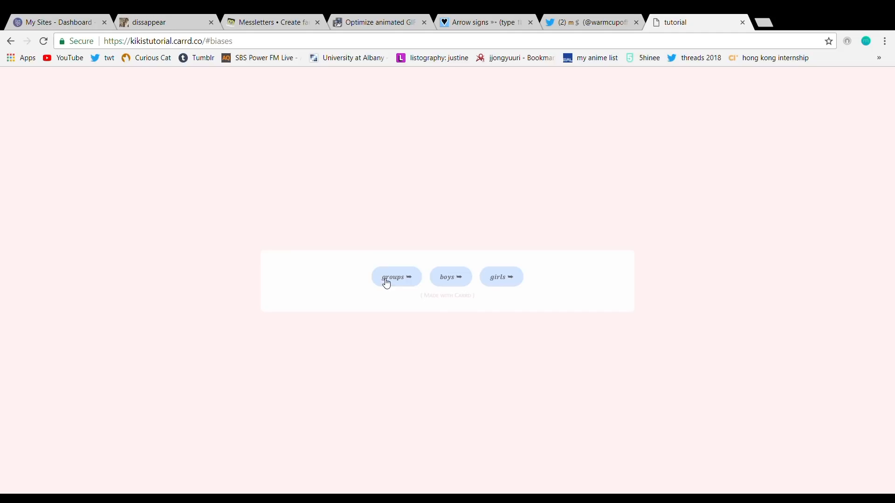
click(385, 282)
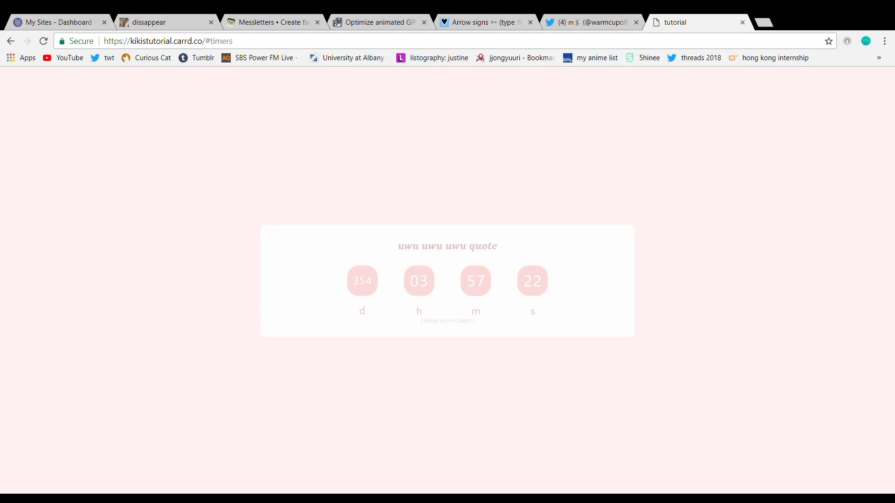
click(8, 42)
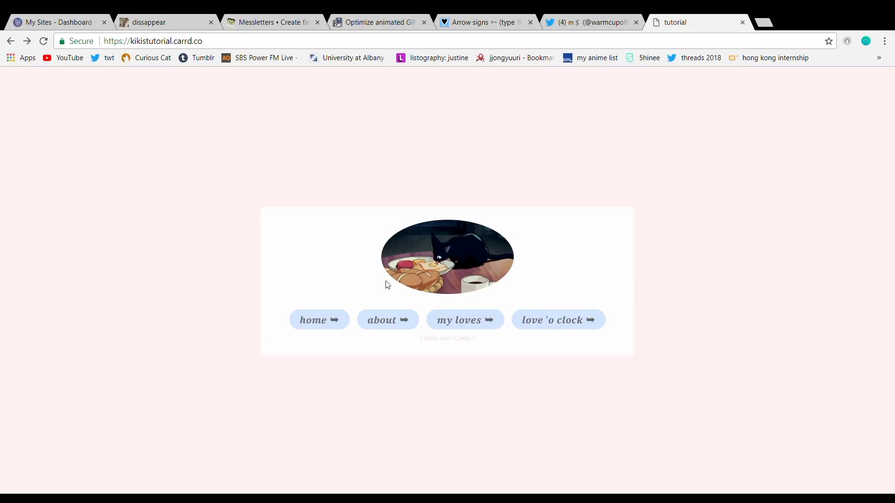
click(471, 322)
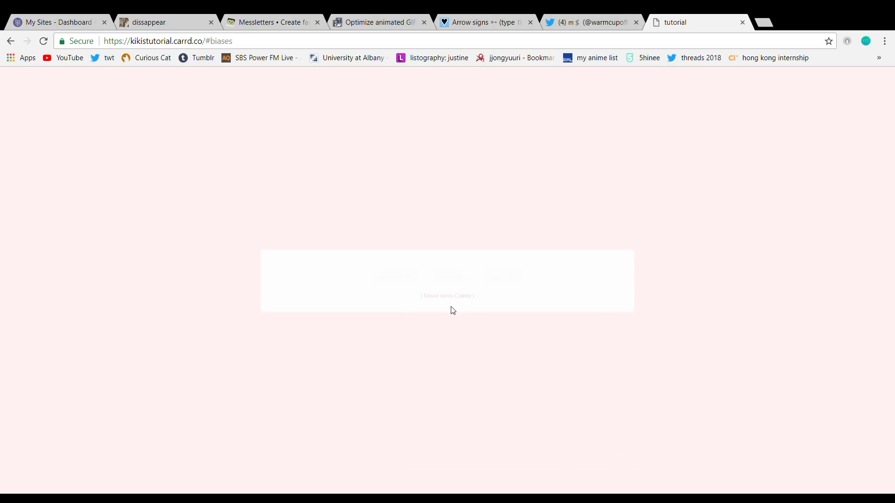
click(440, 282)
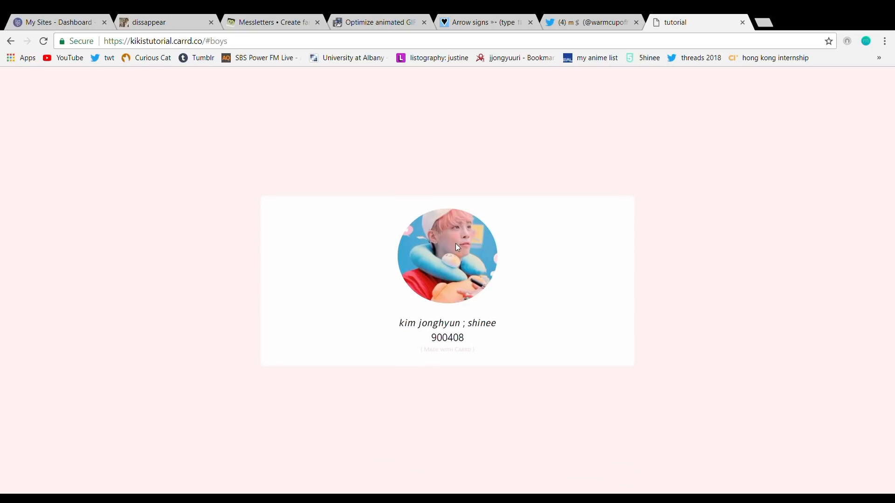
click(8, 47)
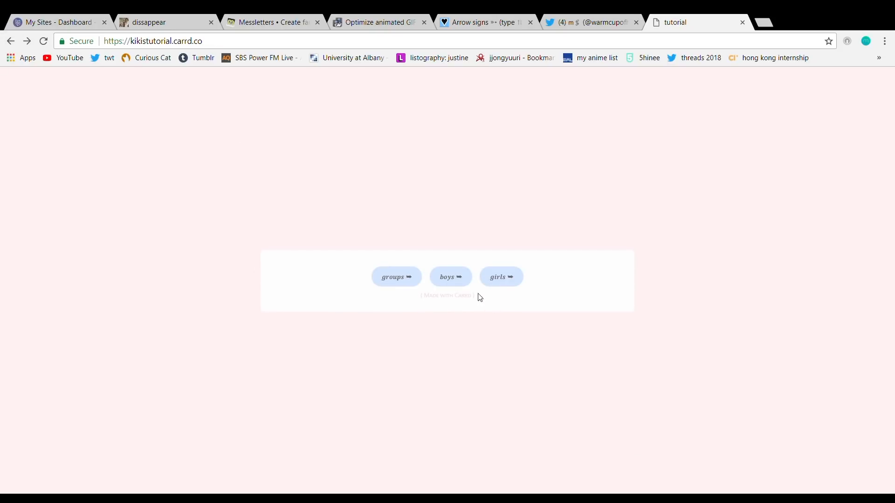
Step: Return to the published site's home page and recheck its about page
click(10, 41)
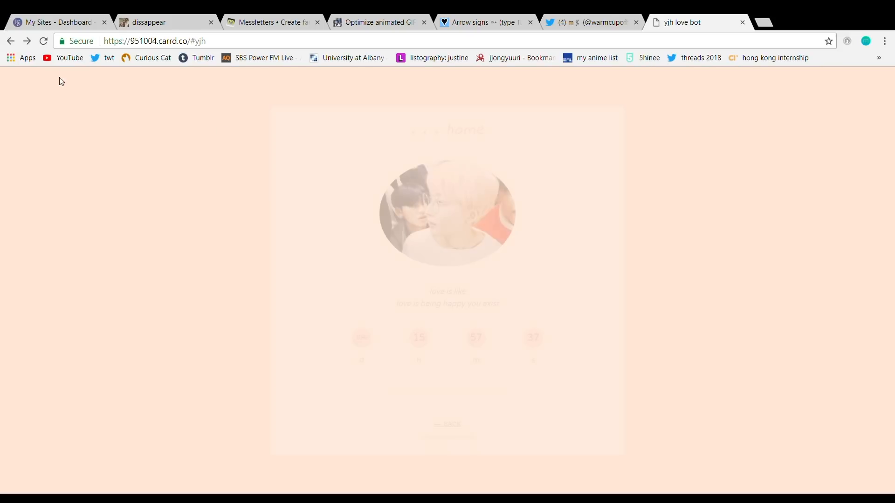
click(26, 42)
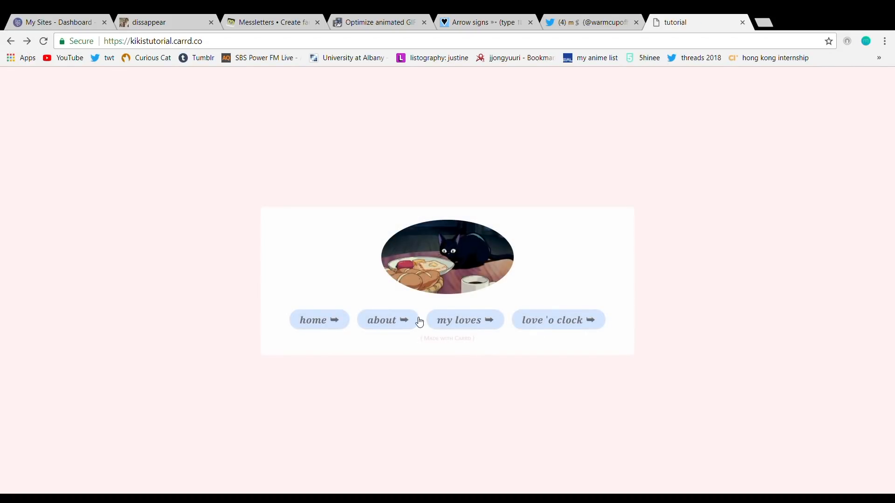
click(419, 321)
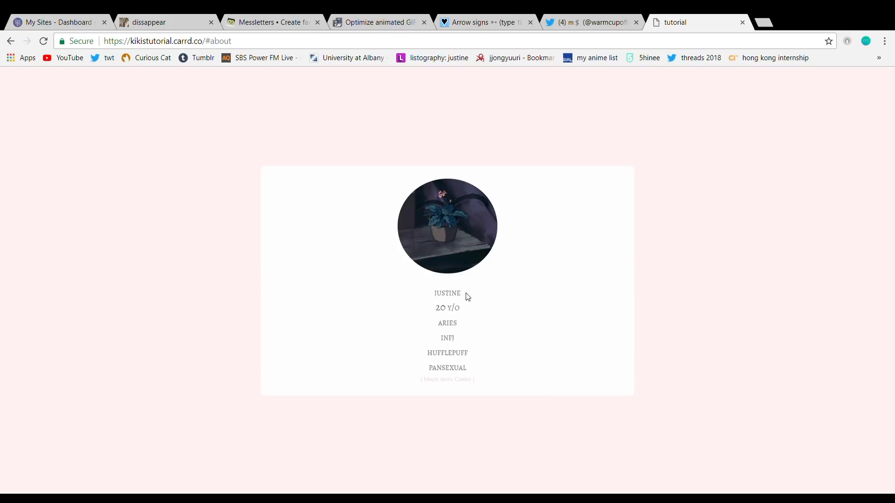
click(8, 46)
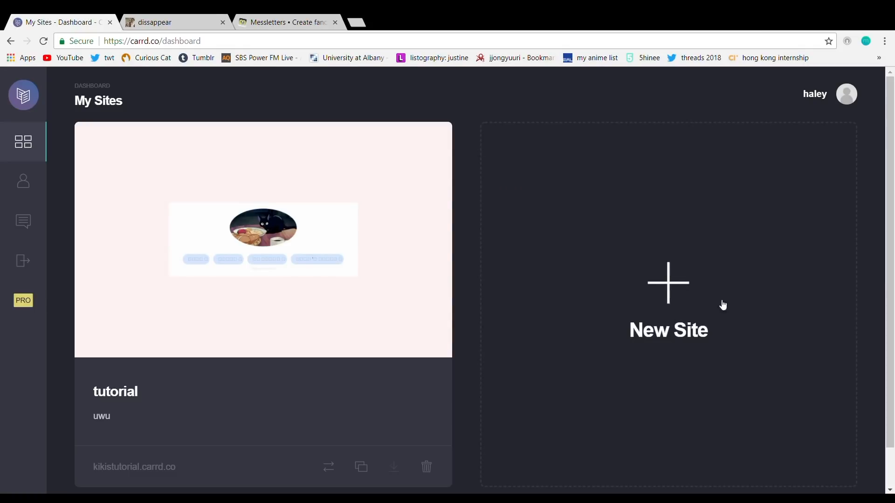
Step: Create a new site from the white two-column profile template with a round portrait beside body text over a faded city skyline
click(659, 289)
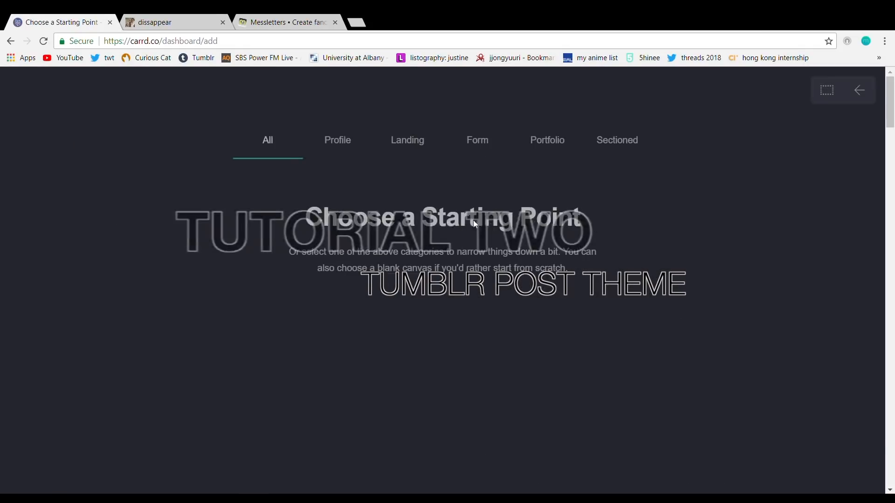
scroll(373, 269, down, 3)
scroll(373, 269, down, 20)
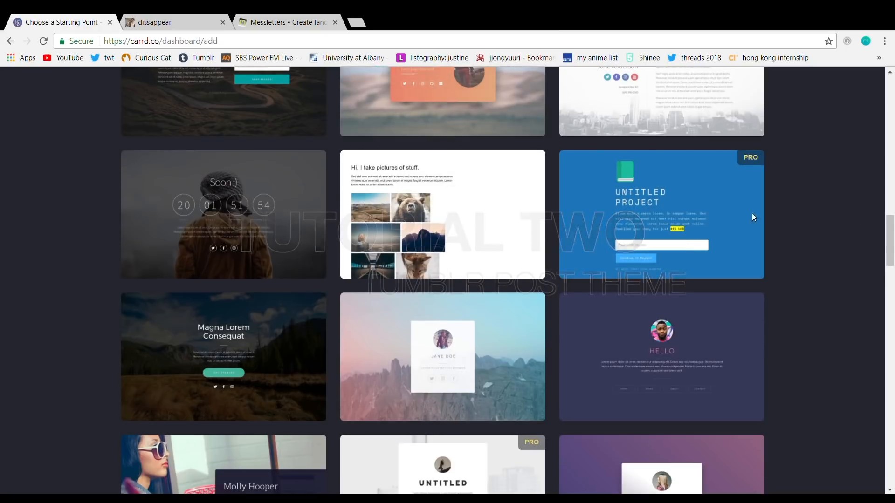
scroll(753, 216, up, 3)
mouse_move(623, 260)
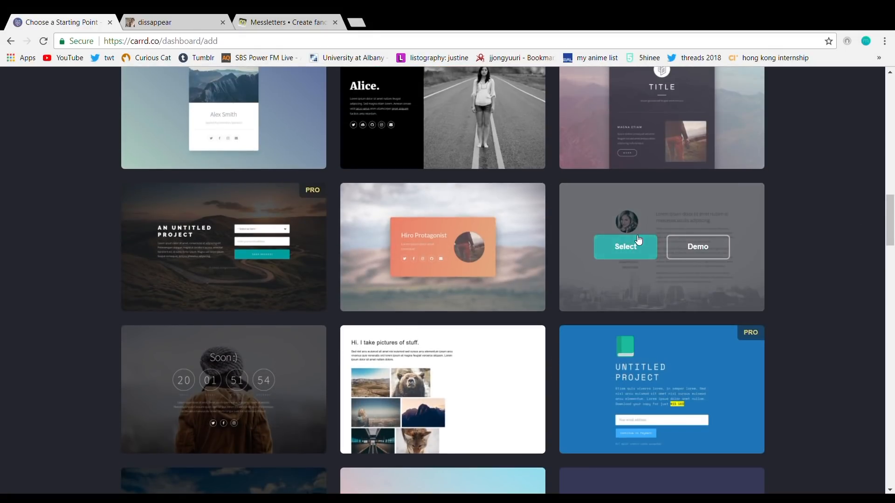
click(639, 240)
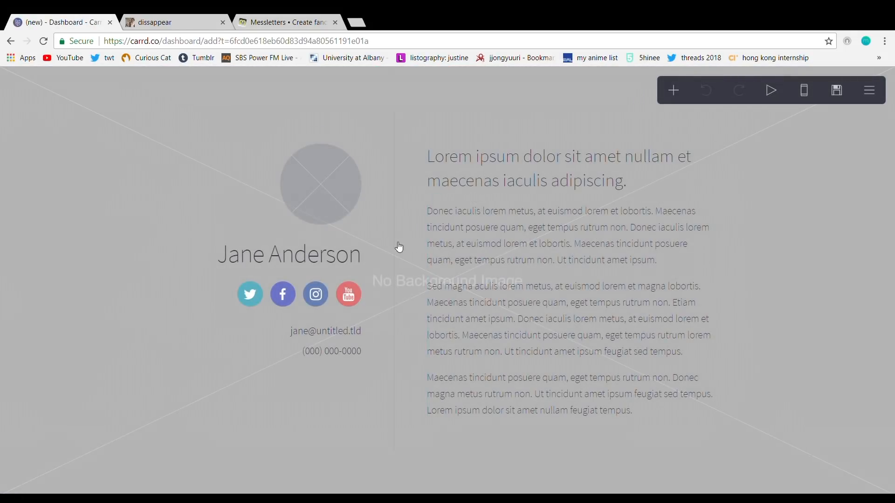
Step: Change the page background style to Color, using #FFFFFF
click(53, 175)
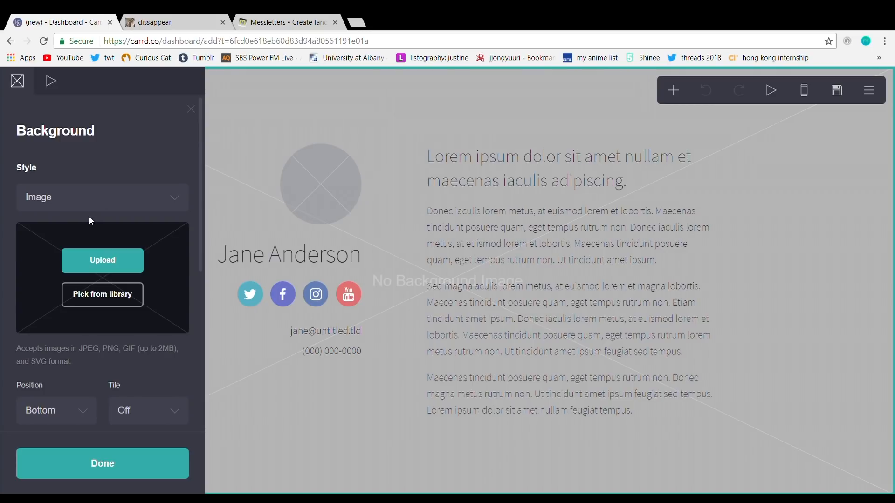
click(68, 228)
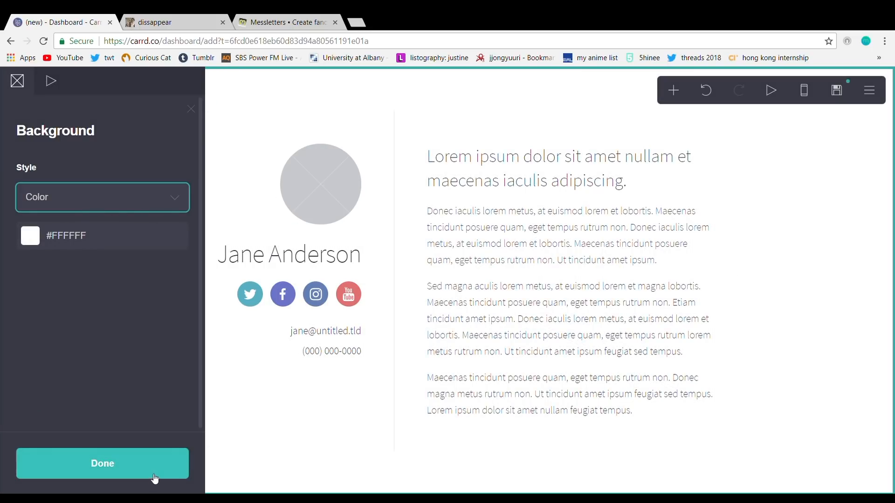
Step: Delete the body paragraphs and the heading from the container's text column
click(527, 274)
click(55, 463)
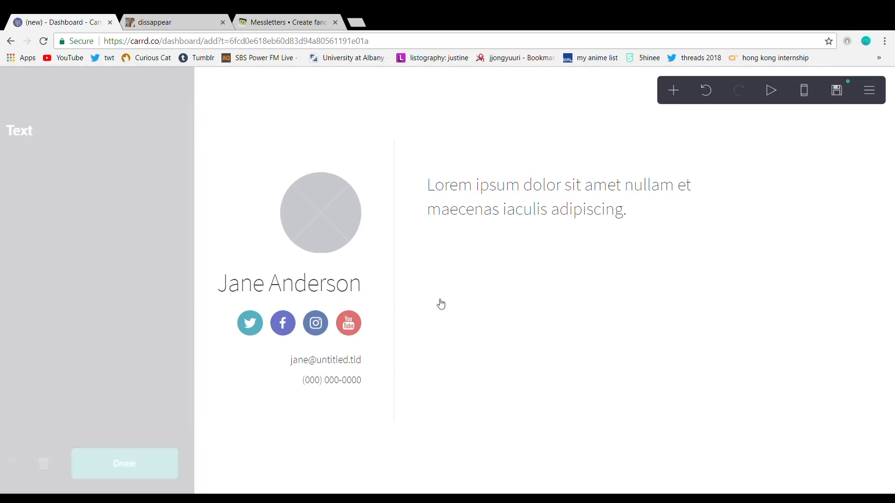
click(489, 193)
click(53, 464)
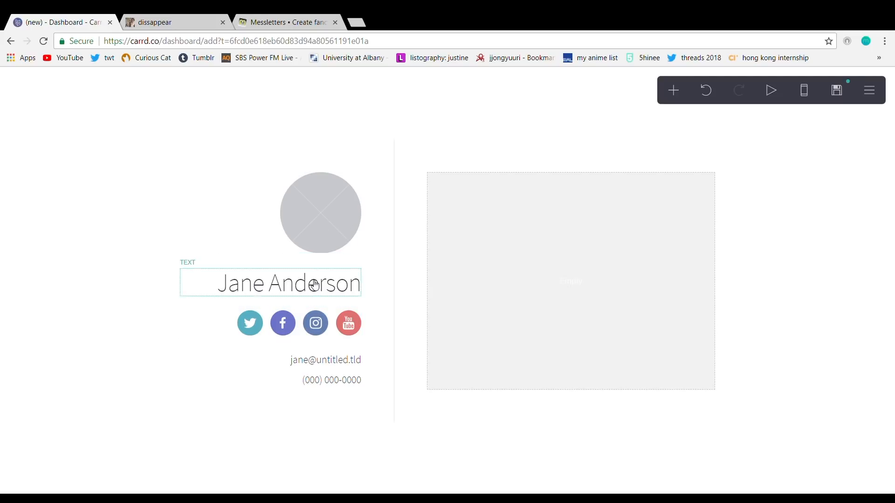
Step: Delete the social icons and the contact details beneath the profile name
click(315, 325)
click(54, 464)
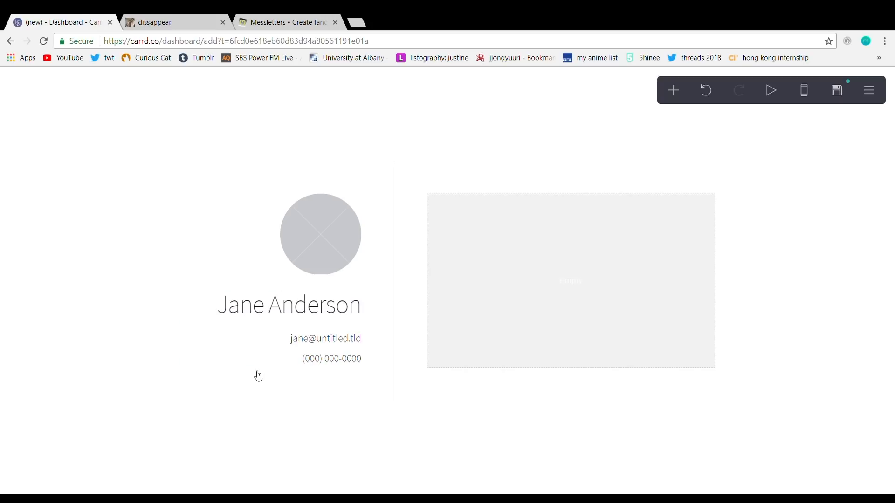
click(289, 359)
click(55, 464)
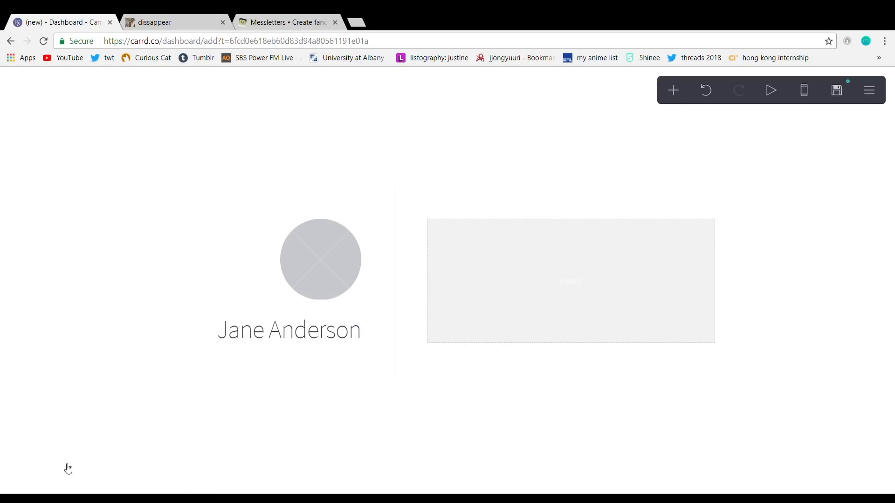
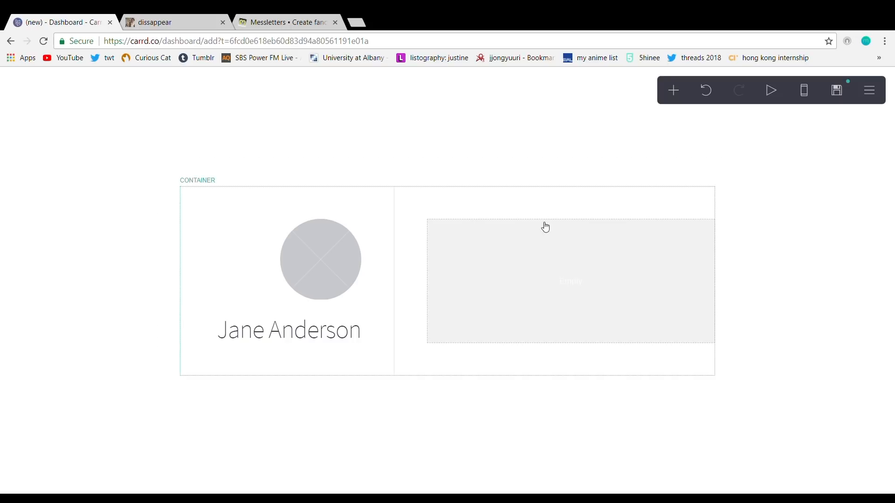
Step: Add a Gallery element and place it in the container's empty column
click(583, 267)
click(61, 83)
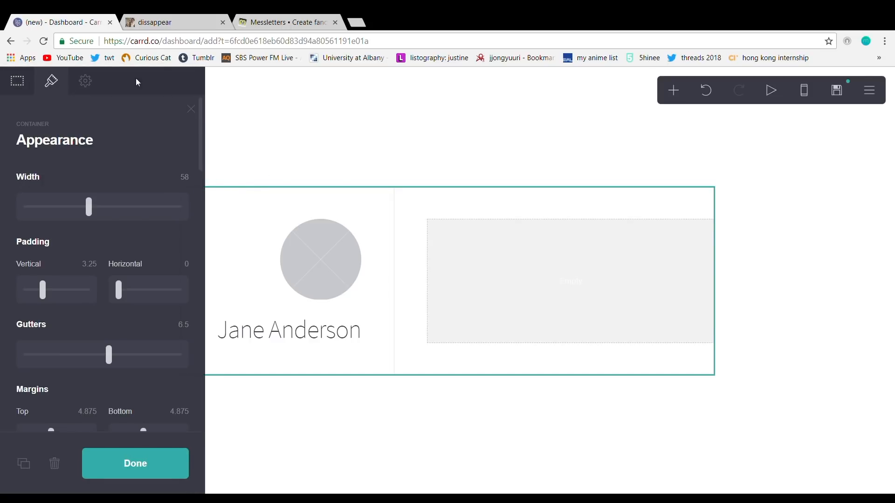
click(681, 93)
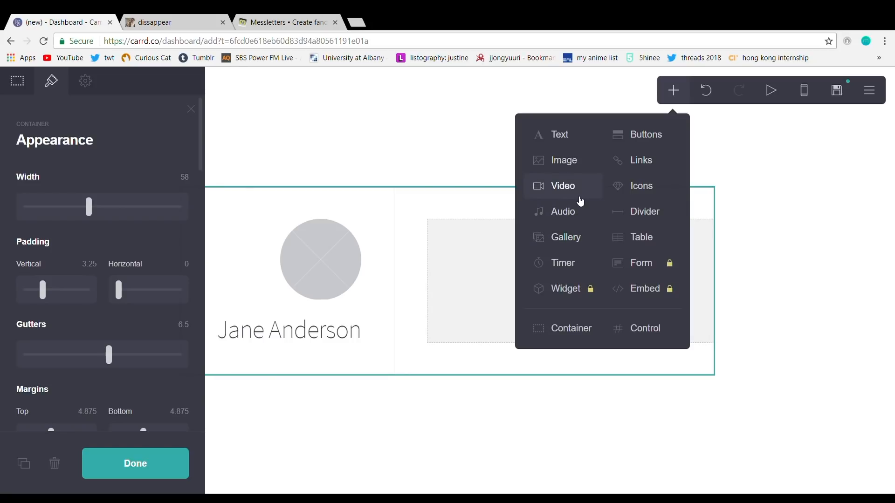
click(559, 237)
drag(263, 356, 545, 256)
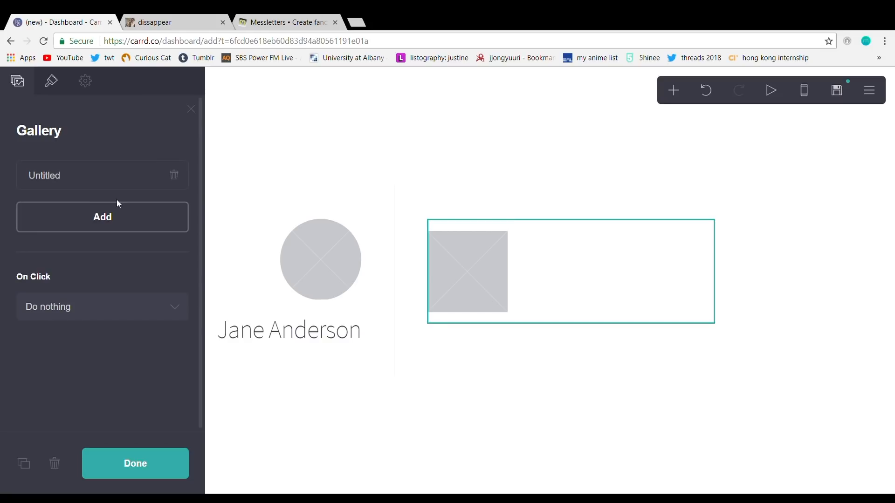
Step: Add five more image slots to the gallery for a total of six
click(119, 219)
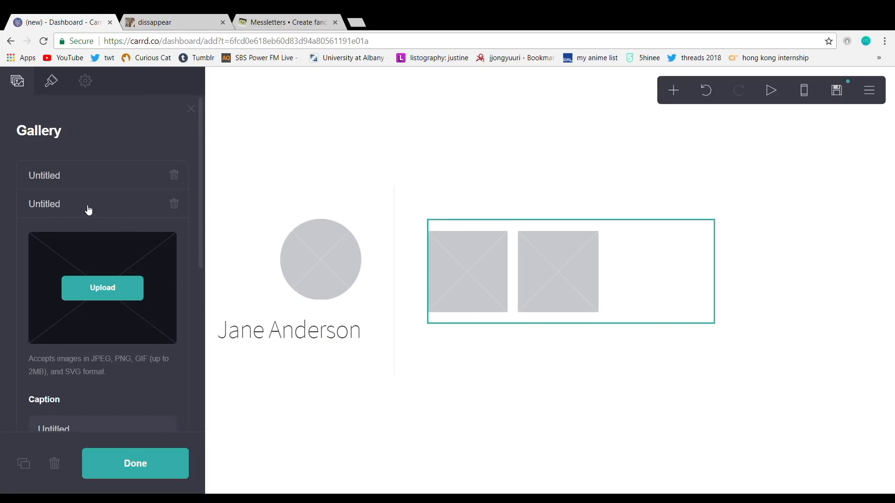
scroll(74, 177, down, 2)
click(62, 135)
click(70, 247)
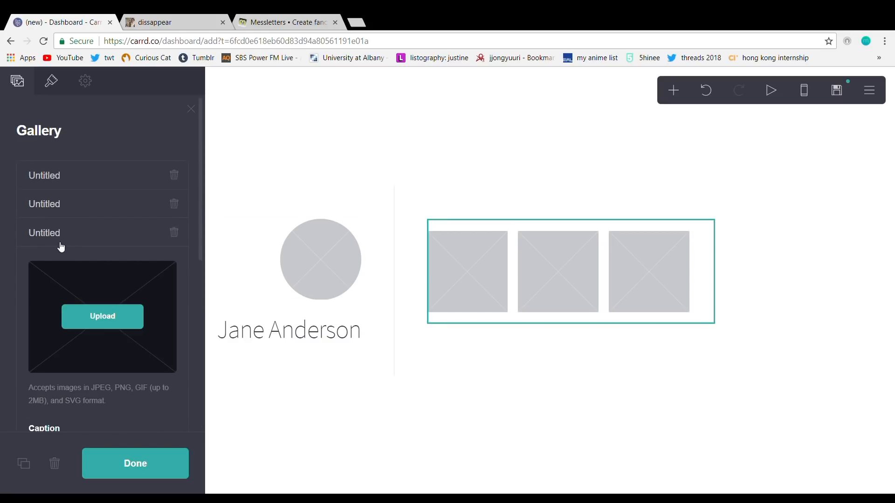
click(59, 244)
click(93, 270)
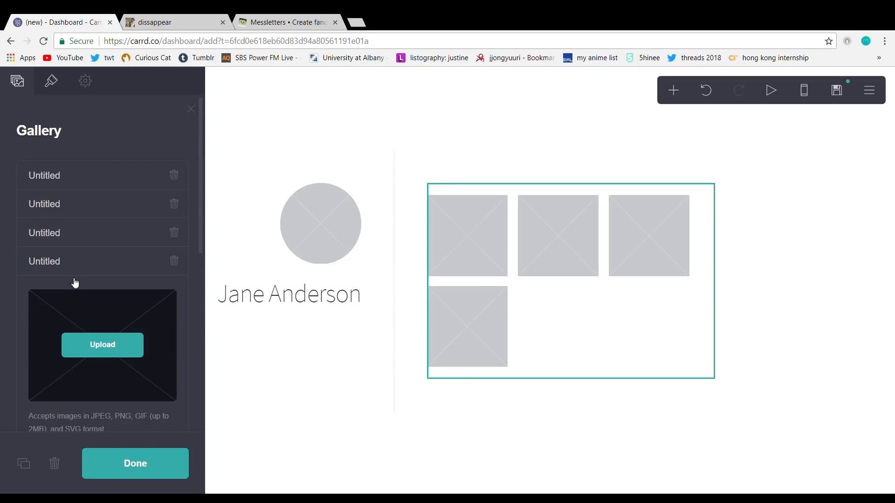
click(78, 274)
click(72, 302)
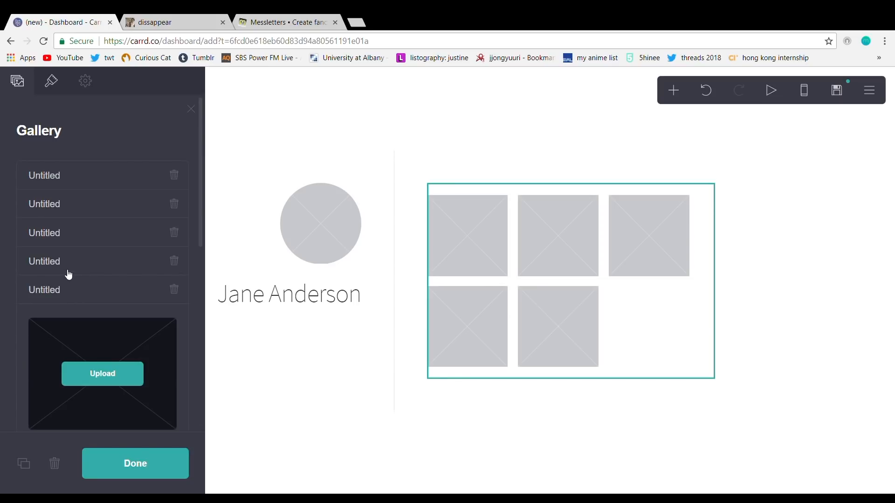
click(69, 288)
click(78, 330)
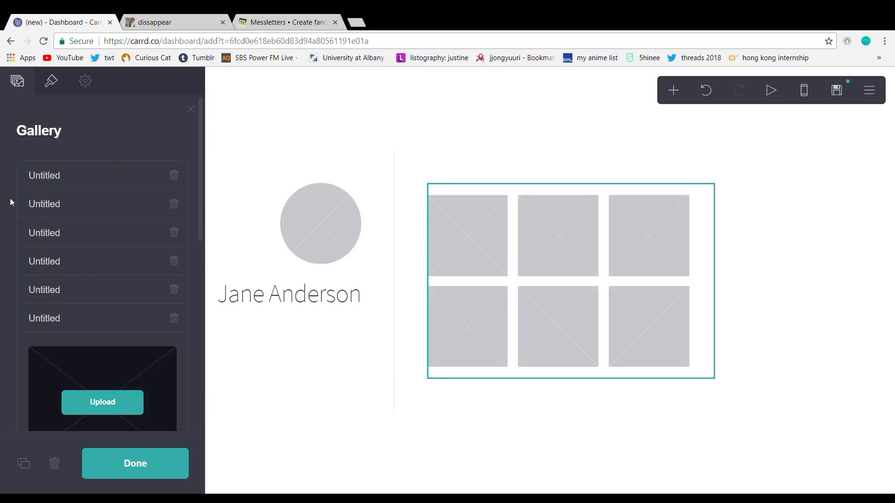
Step: Set the gallery's image size to 13.625 so the slots form a two-column grid
click(57, 91)
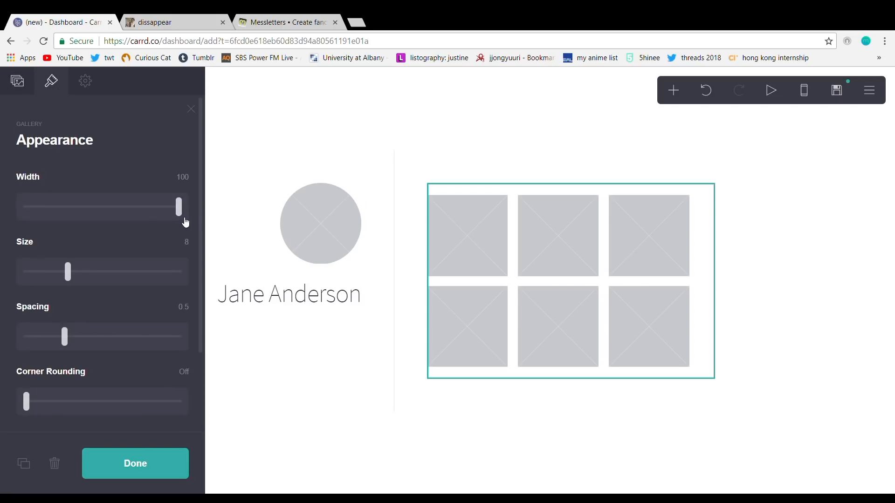
drag(68, 274, 111, 279)
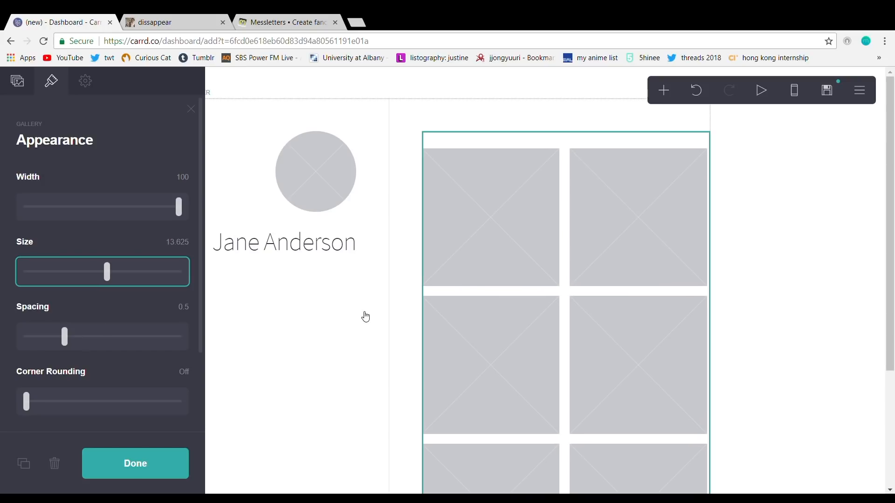
scroll(879, 282, down, 4)
scroll(779, 289, up, 3)
scroll(781, 289, down, 3)
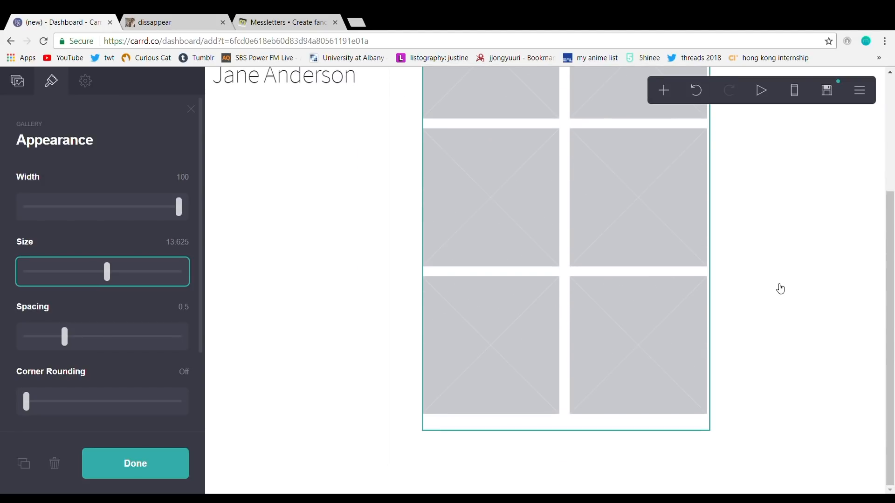
Step: Switch to the reference Tumblr post and examine its image grid and the source caption beneath it
click(154, 22)
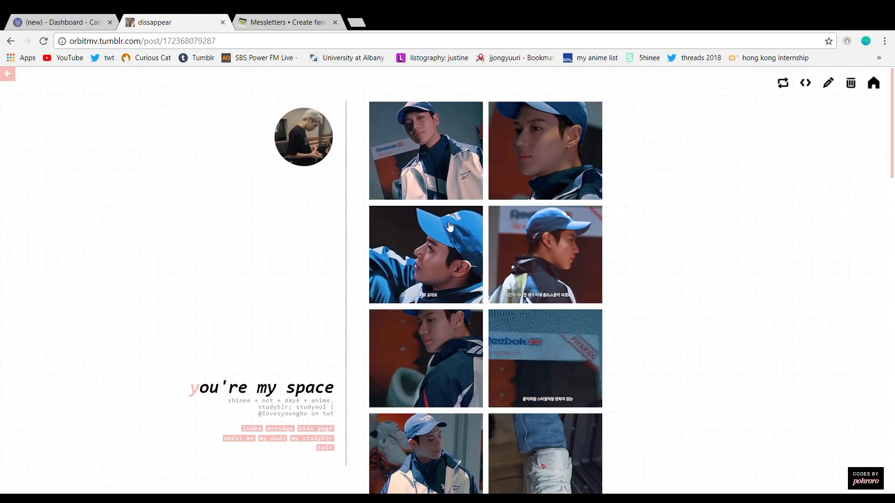
scroll(561, 316, down, 6)
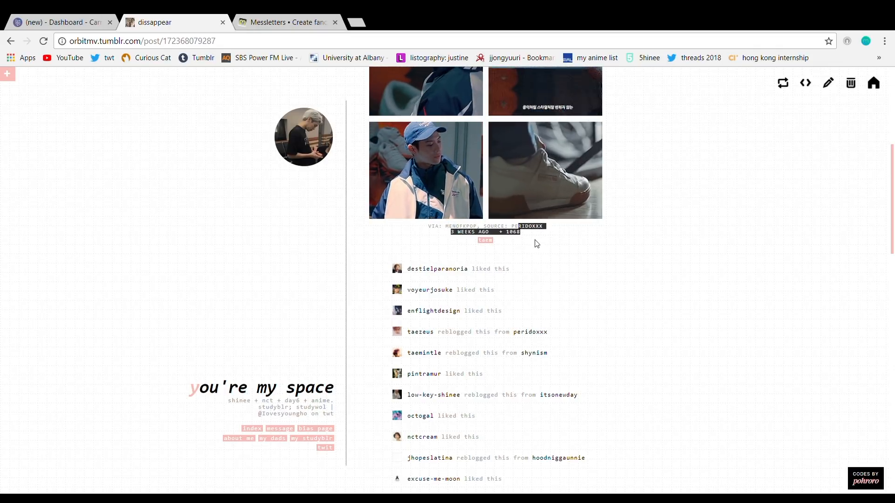
double_click(541, 227)
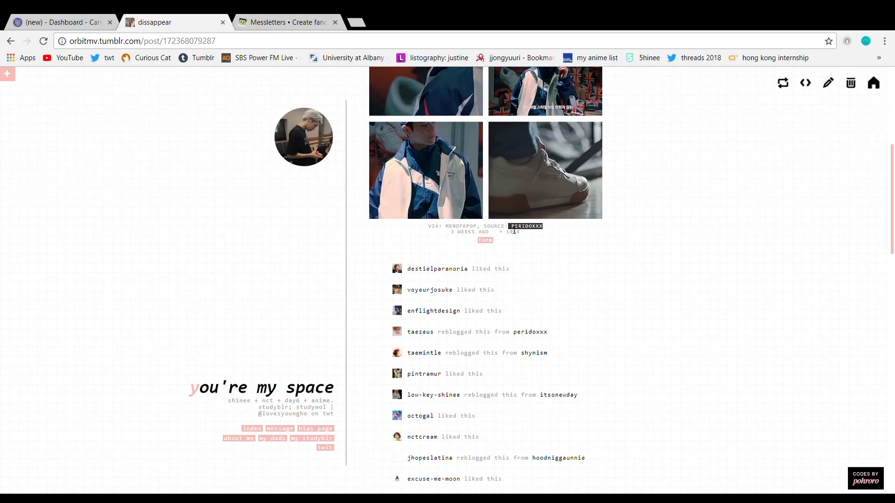
Step: Return to the Carrd editor to review the gallery, look over the animated GIF optimizer page, and switch back
click(75, 19)
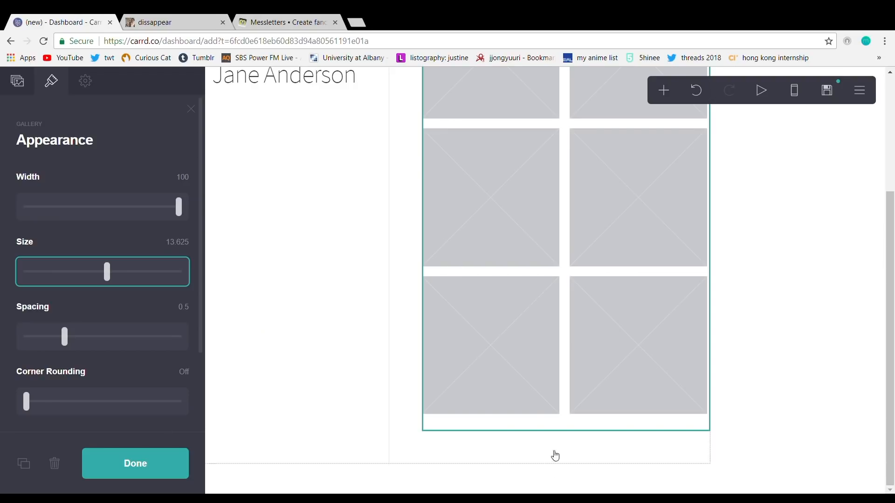
scroll(436, 312, up, 4)
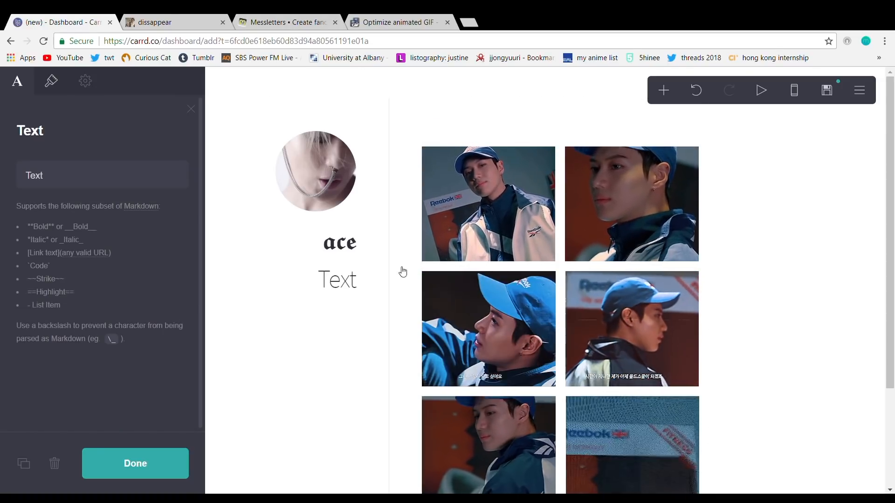
scroll(550, 296, down, 1)
scroll(551, 293, down, 1)
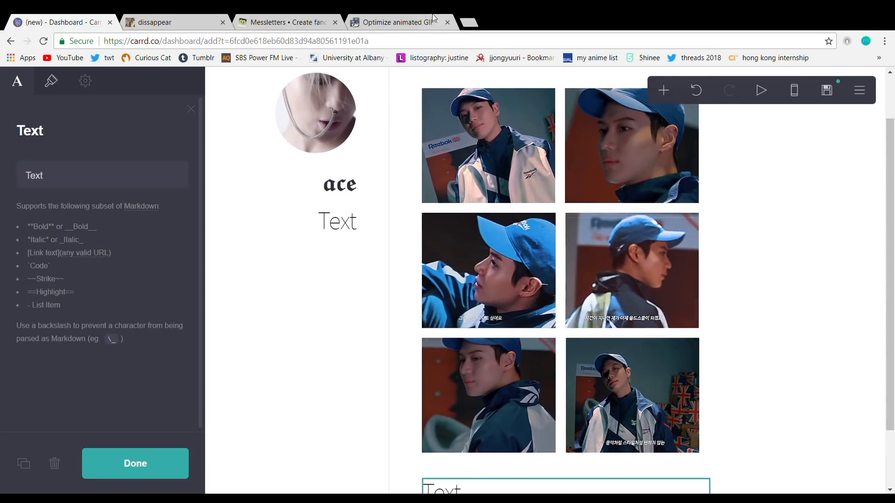
click(443, 19)
scroll(479, 239, up, 5)
scroll(475, 214, down, 6)
scroll(461, 201, down, 2)
scroll(370, 220, up, 6)
click(76, 18)
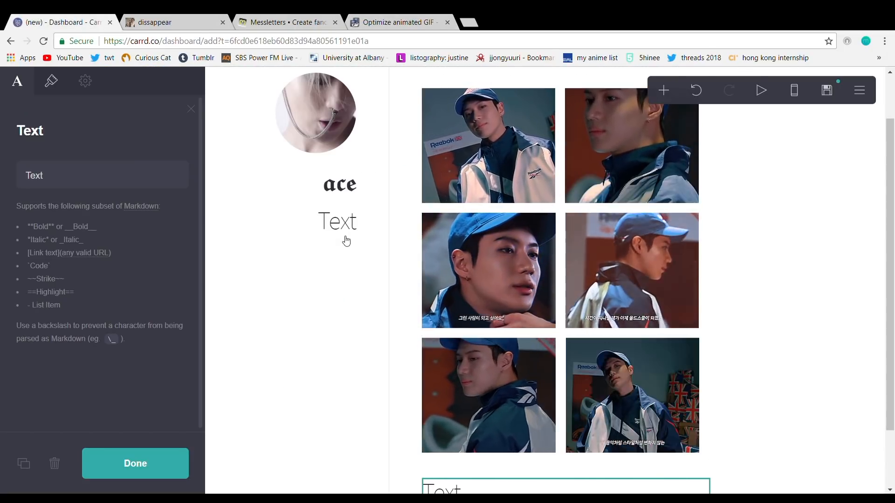
Step: Center-align the text element beneath the image gallery
scroll(348, 241, down, 2)
scroll(545, 200, up, 3)
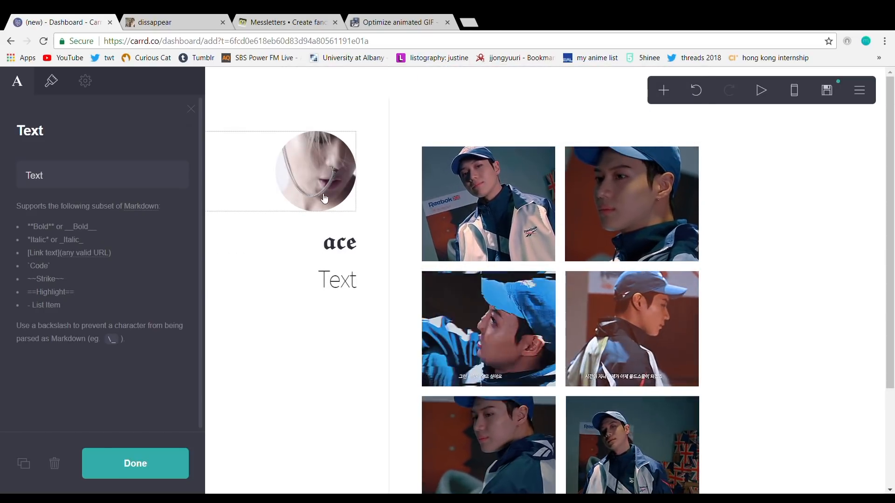
scroll(510, 344, down, 3)
key(Escape)
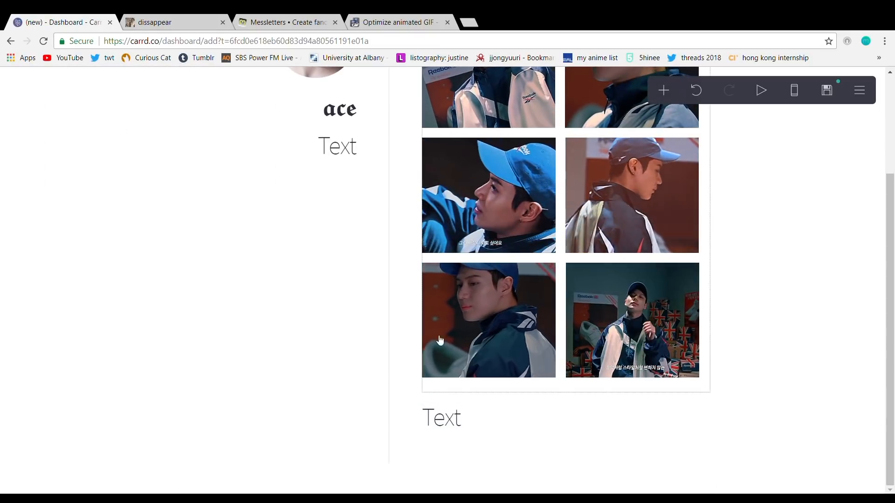
click(499, 426)
click(51, 81)
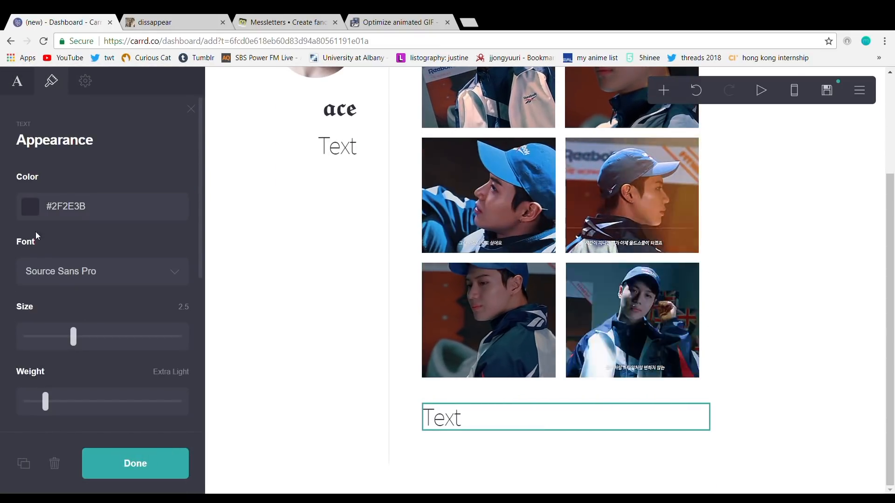
scroll(122, 307, down, 6)
click(68, 388)
click(56, 326)
scroll(527, 375, up, 1)
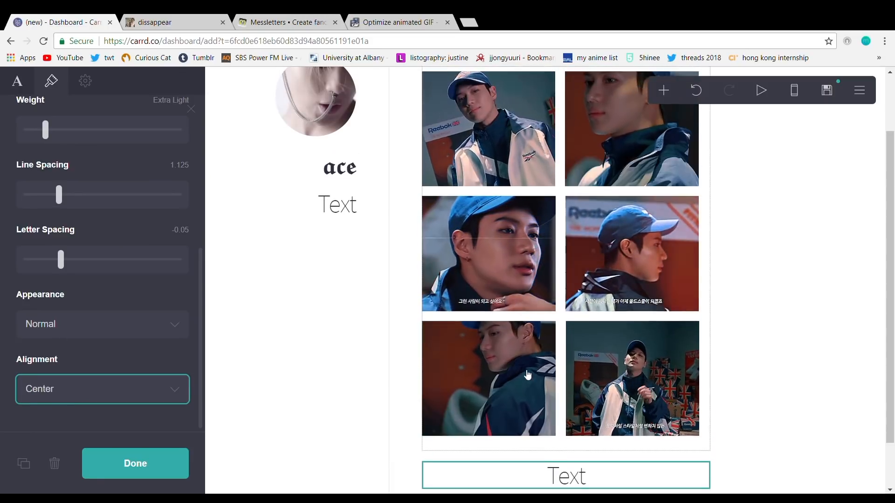
Step: Replace the placeholder text below "ace" with "page 1 of 1" and reduce its font size
click(349, 211)
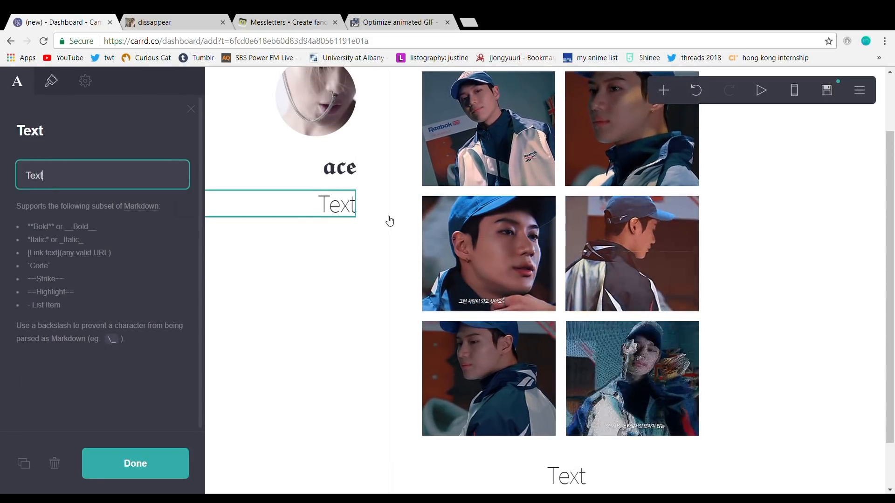
key(ctrl+a)
text(pag)
click(285, 21)
click(261, 439)
click(77, 22)
text(page 1 of 1)
click(52, 82)
drag(74, 337, 44, 336)
scroll(59, 373, down, 5)
Step: Replace the page text below "ace" with "page 1 of 1" copied from Messletters and shrink its font size
click(285, 22)
scroll(311, 395, down, 2)
scroll(311, 396, down, 2)
scroll(278, 272, up, 1)
click(280, 296)
click(39, 22)
click(18, 82)
click(132, 178)
key(ctrl+a)
click(285, 22)
key(ctrl+c)
click(39, 22)
key(ctrl+v)
click(52, 82)
drag(74, 334, 36, 333)
Step: Replace the text beneath the gallery with "via:" and reduce it to a small caption size
click(335, 229)
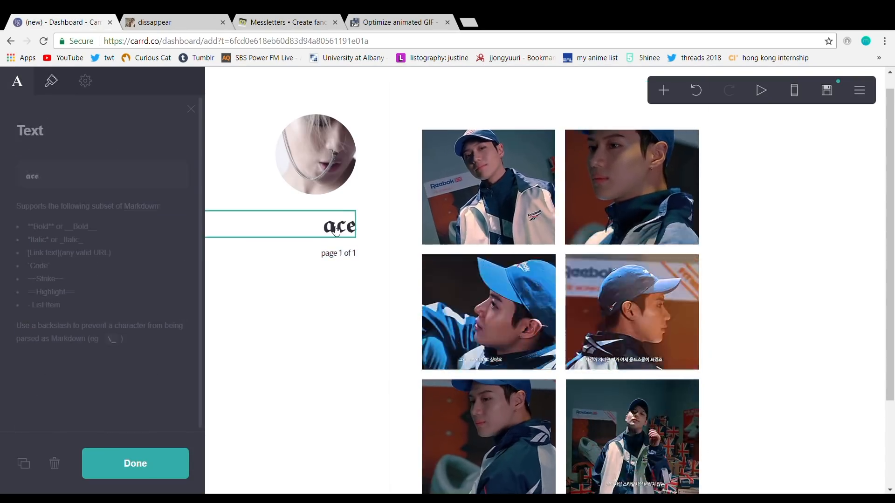
scroll(336, 231, down, 3)
click(405, 397)
click(52, 82)
click(399, 22)
click(175, 22)
click(63, 22)
click(581, 419)
drag(61, 177, 2, 182)
text(via:)
click(51, 82)
drag(75, 338, 33, 337)
Step: Complete the caption's first line as "via: menofkpop, source: peridoxxx", following the source credits on the reference Tumblr post
click(18, 82)
click(91, 176)
text(menofkpop,)
key(ctrl+shift+Tab)
key(ctrl+shift+Tab)
key(ctrl+shift+Tab)
key(ctrl+shift+Tab)
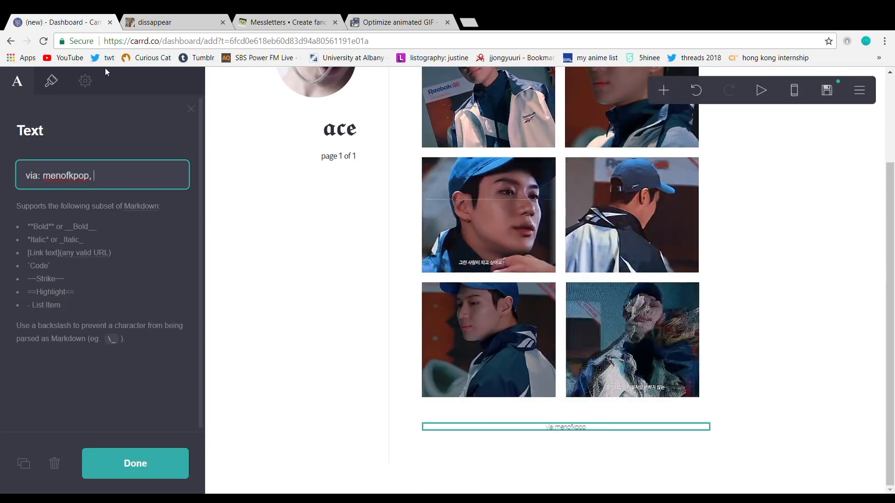
text(source:)
click(298, 22)
click(174, 22)
drag(542, 285, 533, 285)
click(45, 19)
text(peridox)
click(183, 18)
click(61, 20)
text(xx)
Step: Add a second caption line reading "3 weeks ago +1068", using the details from the reference Tumblr post
click(174, 21)
click(62, 21)
text(3 w)
key(BackSpace)
key(BackSpace)
key(BackSpace)
key(Return)
text(3 weeks ago)
click(174, 21)
click(62, 22)
text(+1068)
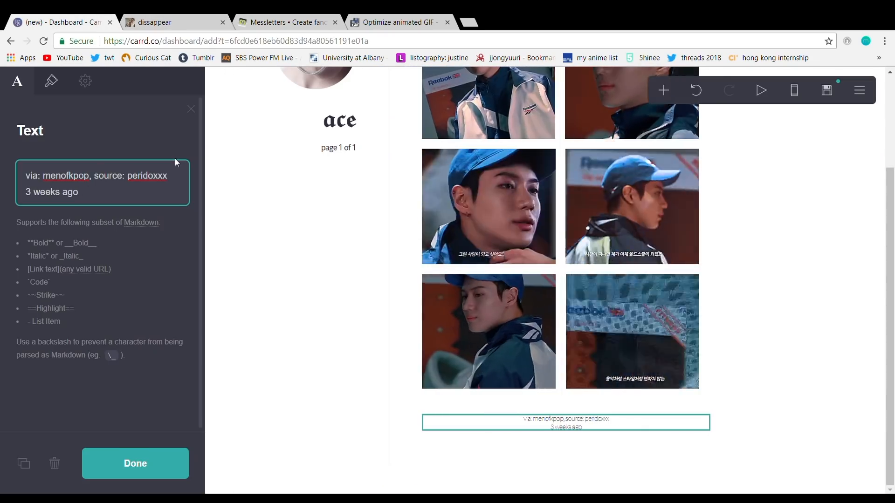
Step: Rewrite the caption's second line as "3 weeks ago, 1068 notes"
click(88, 192)
key(BackSpace)
key(BackSpace)
key(BackSpace)
key(BackSpace)
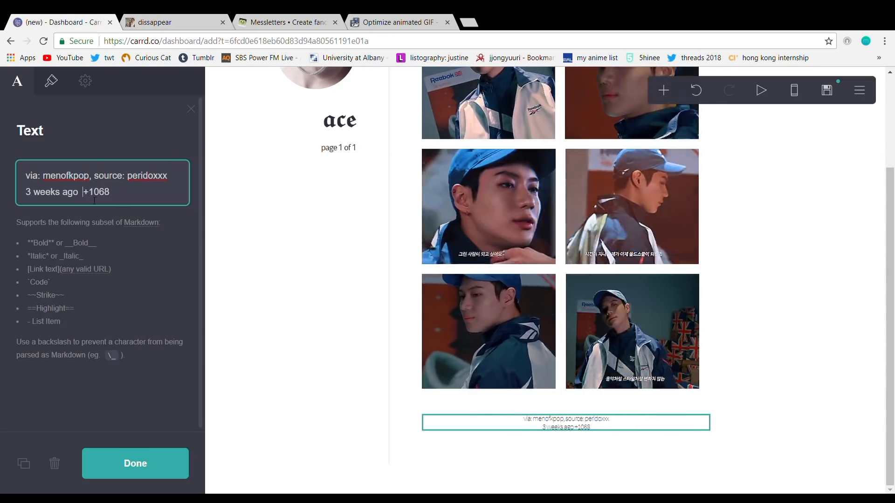
text(notes)
key(Return)
text(reblog, like, share)
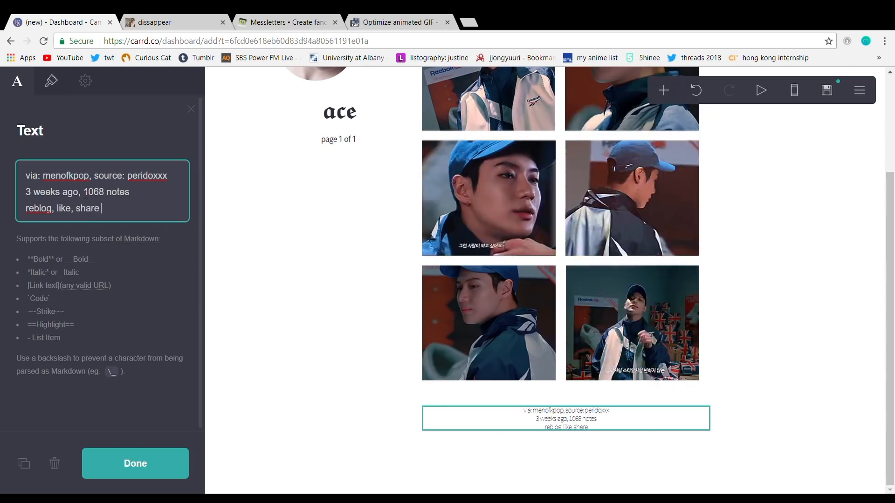
key(BackSpace)
key(BackSpace)
key(BackSpace)
key(BackSpace)
key(BackSpace)
key(BackSpace)
key(BackSpace)
key(BackSpace)
key(BackSpace)
key(BackSpace)
key(BackSpace)
key(BackSpace)
key(BackSpace)
key(BackSpace)
key(BackSpace)
key(BackSpace)
key(BackSpace)
key(BackSpace)
key(BackSpace)
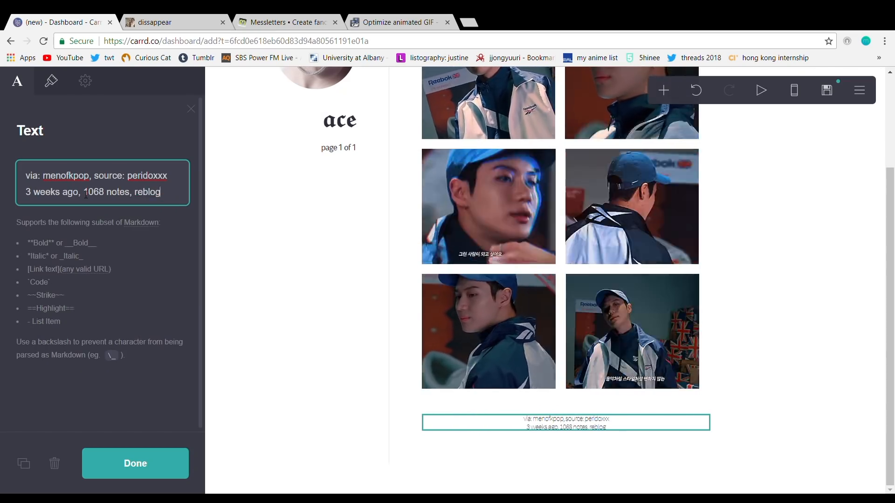
click(28, 176)
text(reblog)
Step: Add a tags line reading "#tags: #taem" at the end of the gallery caption
key(Return)
key(Return)
text(#tags: #tae)
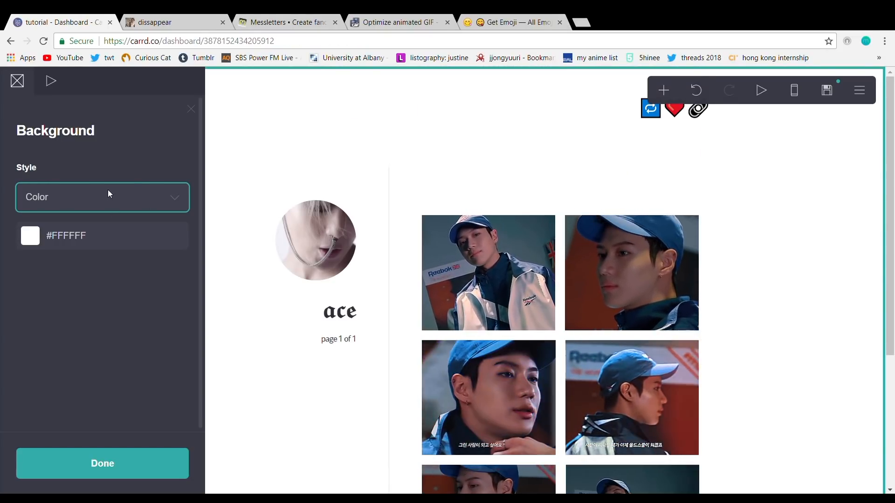
Step: Set the page background style to Image and make its color overlay fully transparent, #FFFFFF00
click(60, 255)
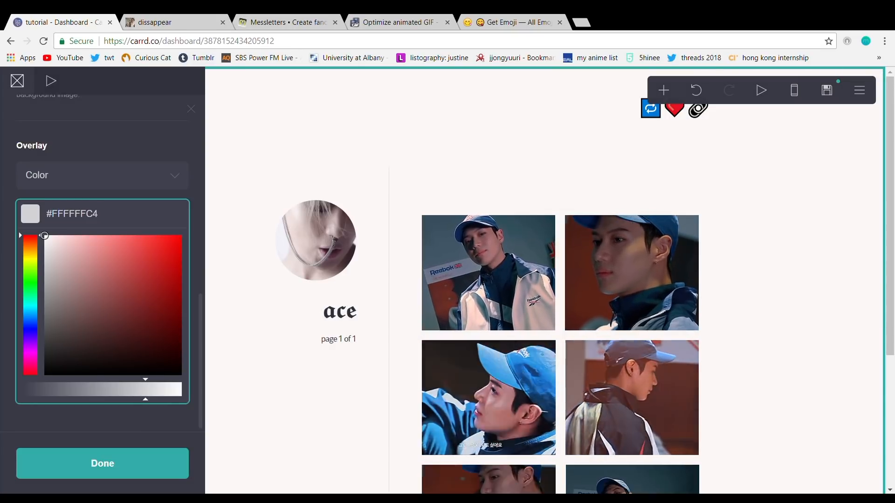
drag(150, 396, 30, 399)
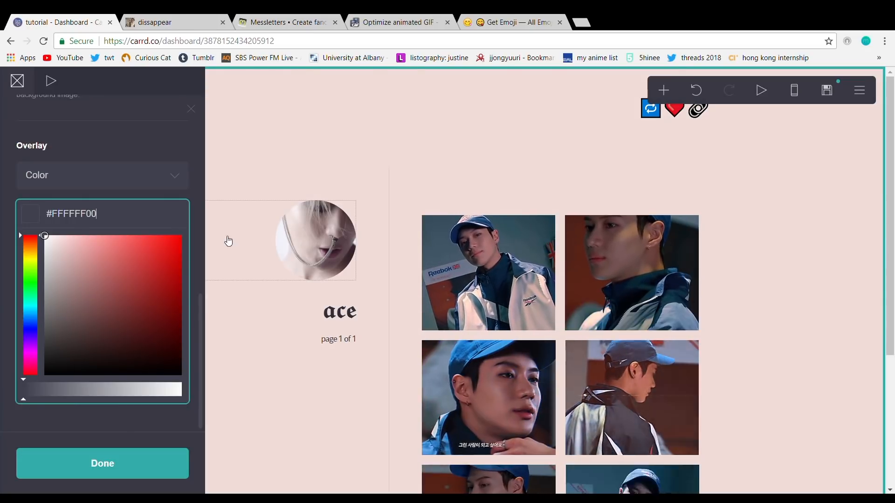
scroll(140, 200, up, 10)
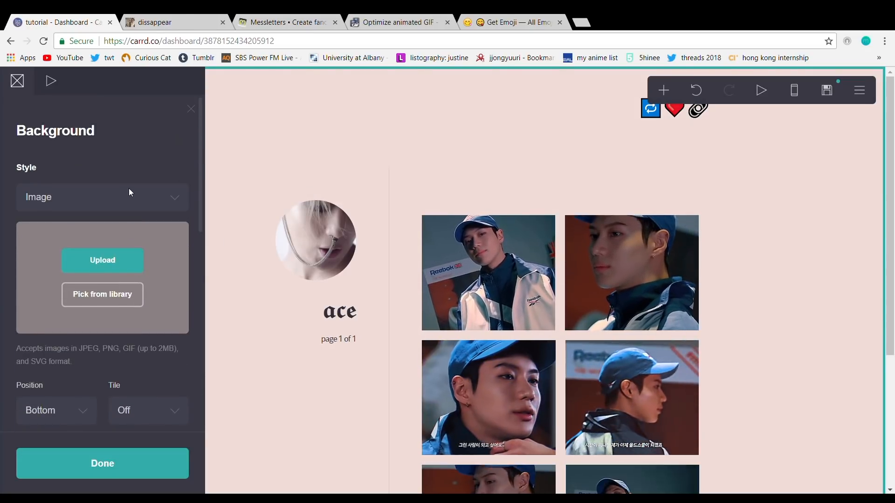
Step: Give the two-column container a solid white background color, #FFFFFF
click(330, 185)
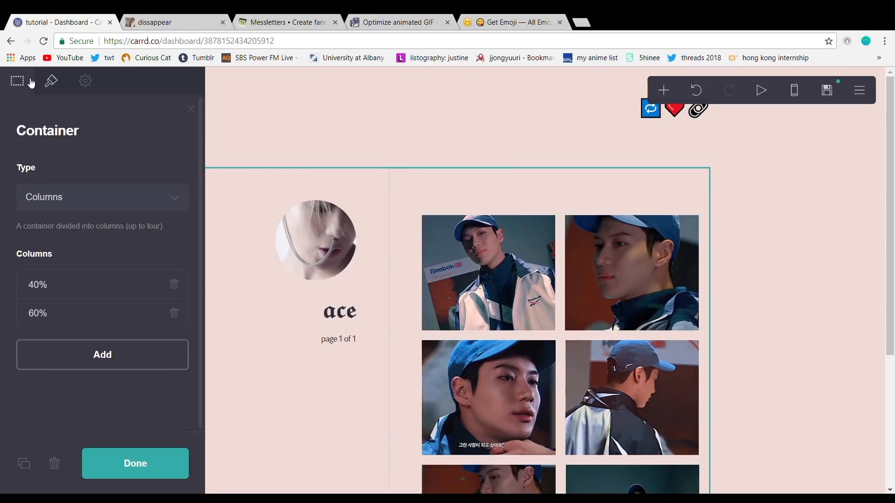
click(59, 88)
scroll(75, 214, down, 10)
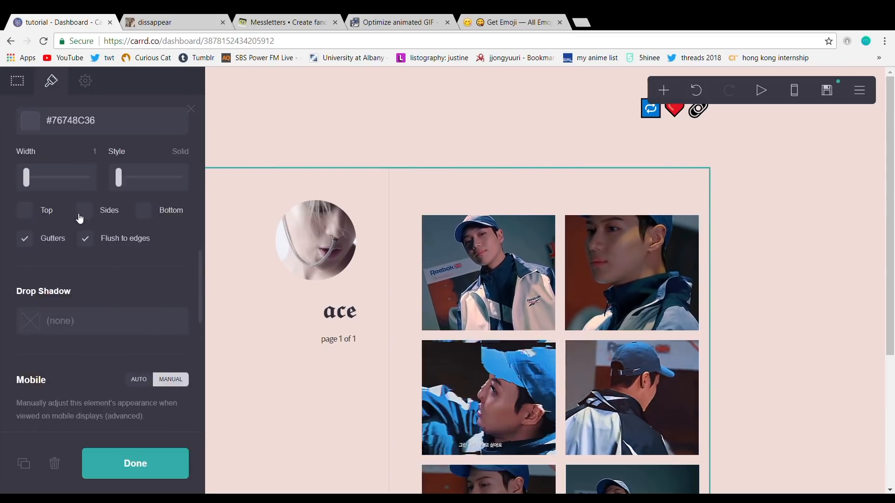
scroll(87, 200, down, 8)
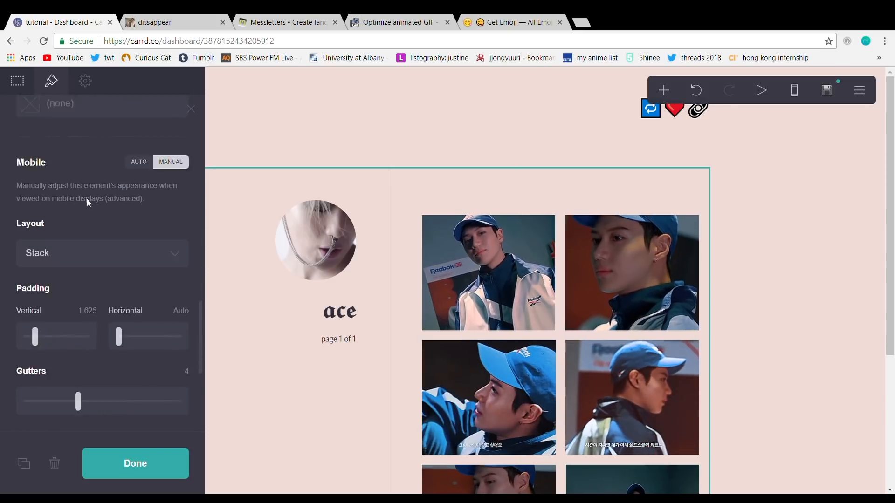
scroll(87, 198, up, 12)
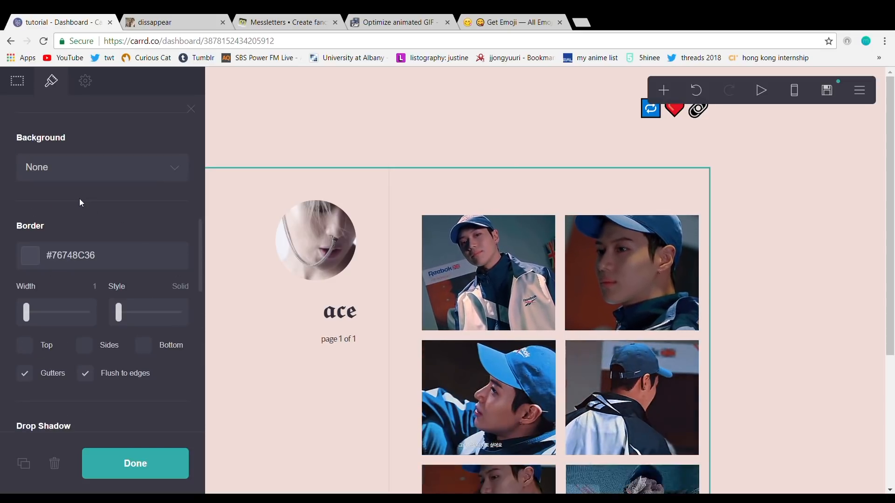
scroll(83, 204, up, 5)
scroll(80, 202, down, 5)
scroll(80, 199, down, 3)
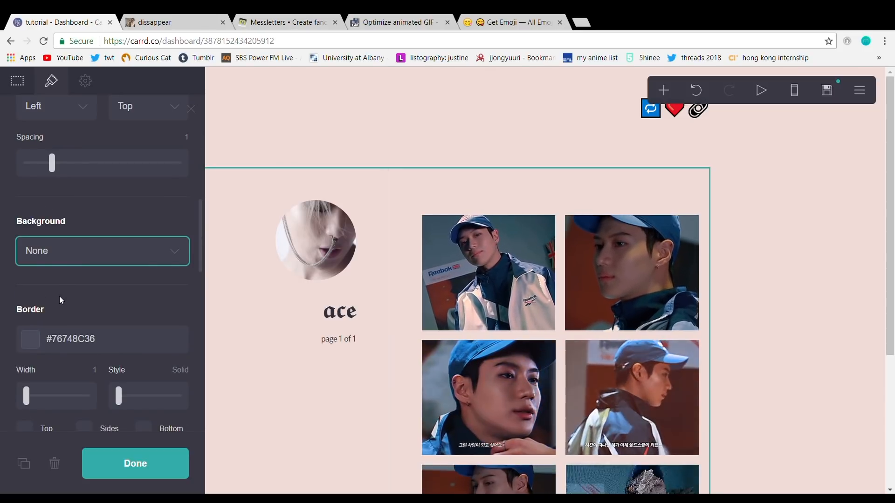
click(60, 300)
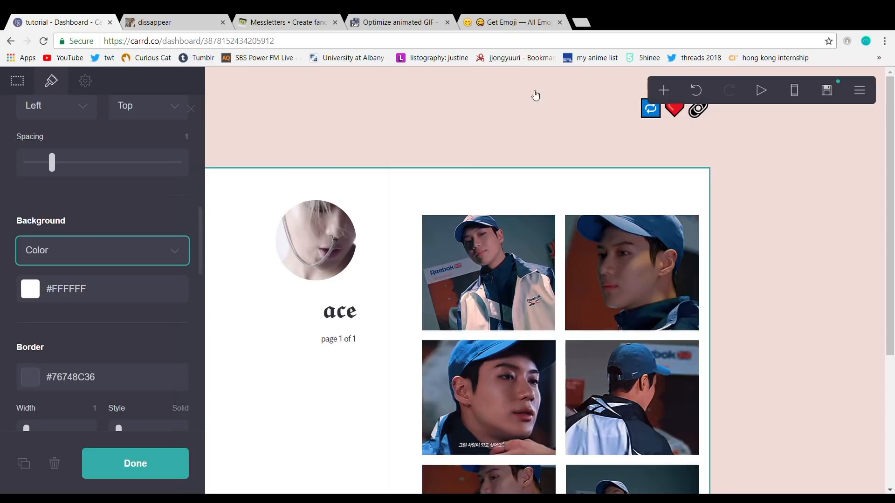
Step: Delete the emoji text element above the container
click(559, 108)
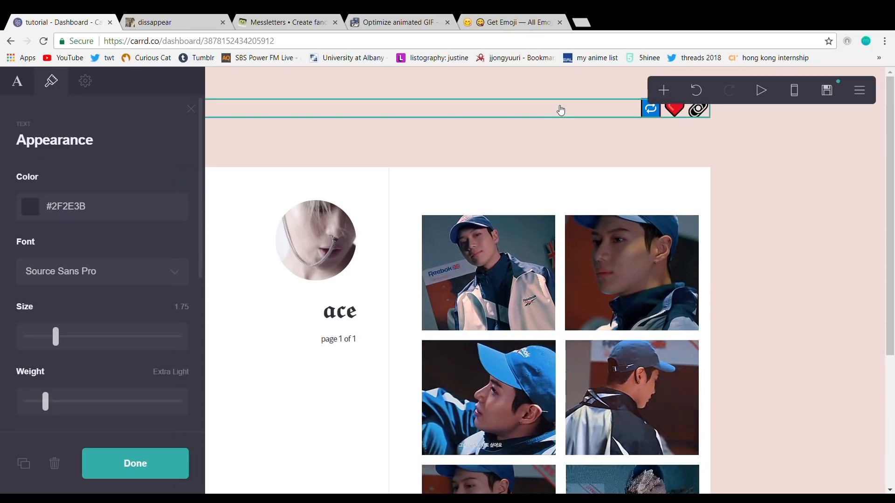
click(54, 466)
Step: Add a black #000000 drop shadow to the container and set its blur to 0
click(228, 114)
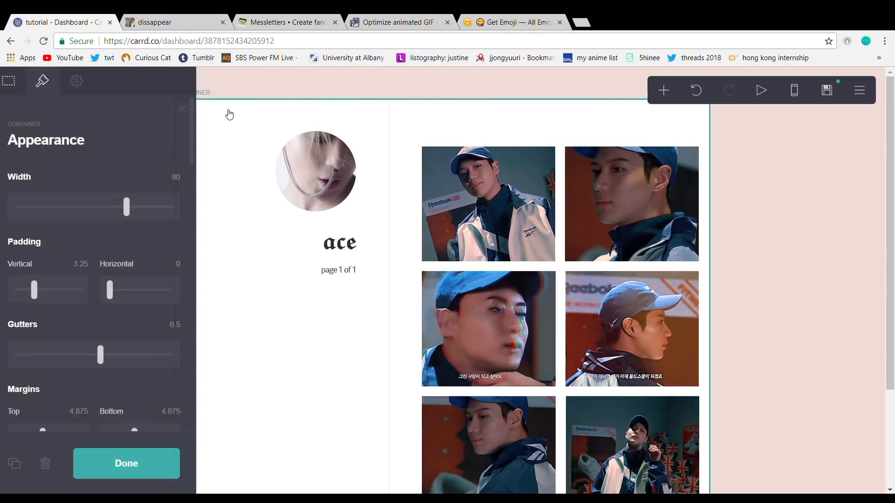
scroll(133, 270, down, 12)
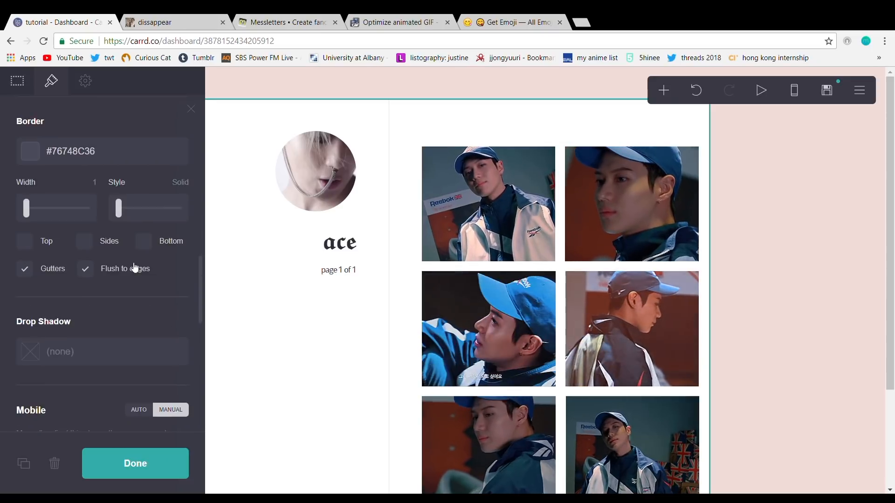
scroll(51, 219, down, 3)
click(47, 212)
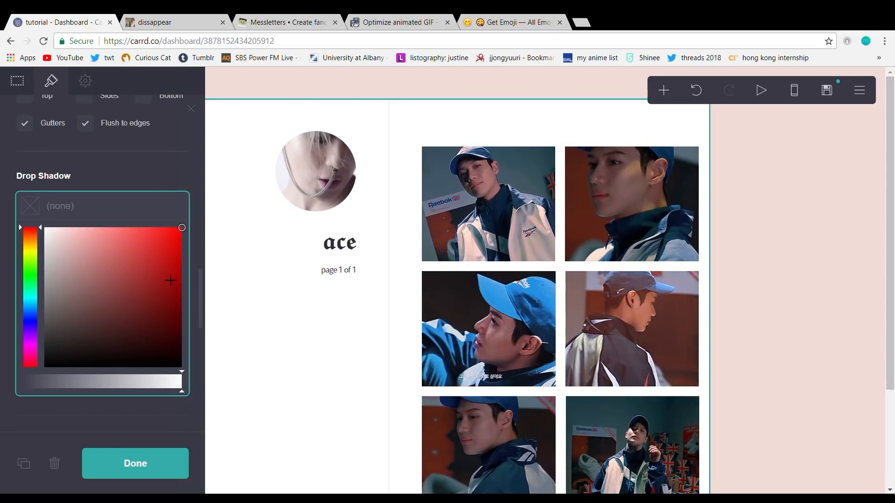
mouse_move(131, 326)
mouse_down()
mouse_move(124, 340)
mouse_move(137, 376)
mouse_up()
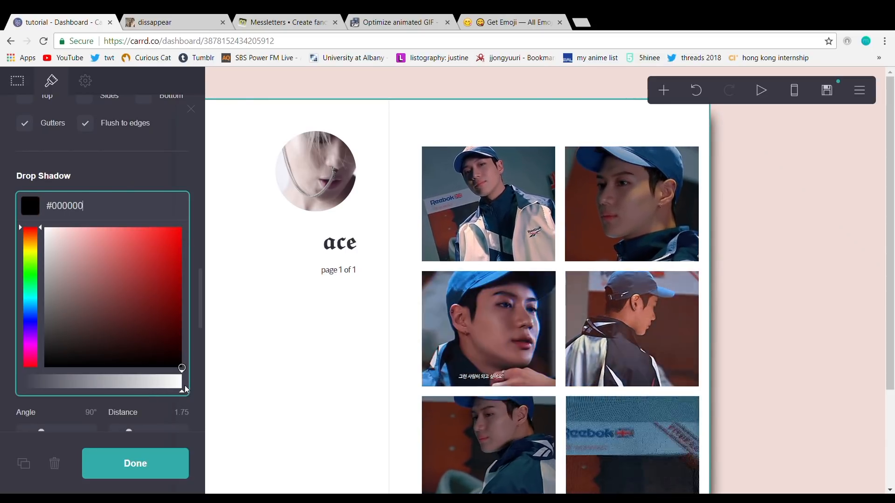
scroll(156, 282, down, 5)
drag(132, 278, 116, 281)
scroll(116, 281, down, 4)
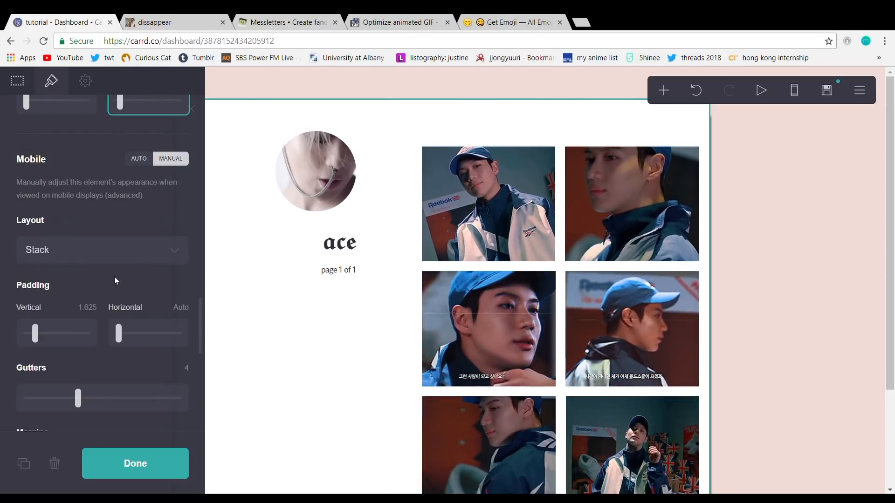
Step: Set the container's drop shadow angle to 43°, keep its size at 0 and distance at 1.75, and finish editing it
scroll(597, 468, down, 3)
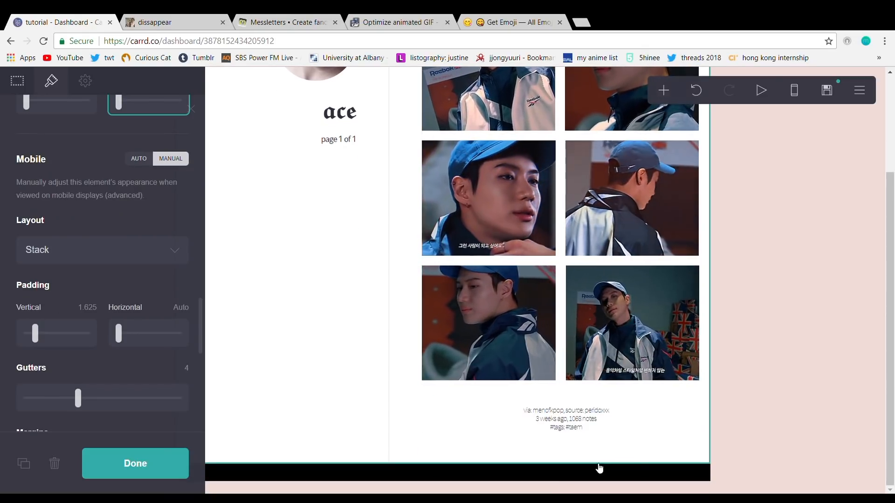
scroll(363, 326, up, 3)
scroll(386, 318, down, 3)
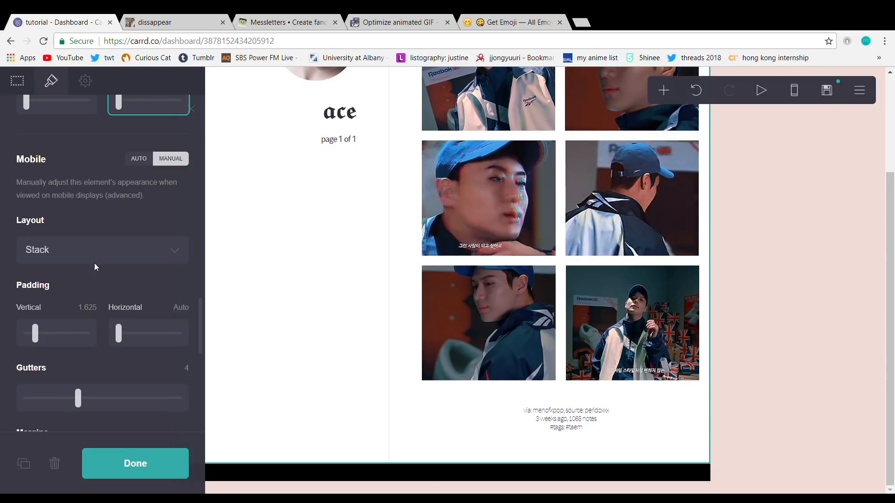
scroll(93, 228, down, 2)
scroll(94, 228, up, 6)
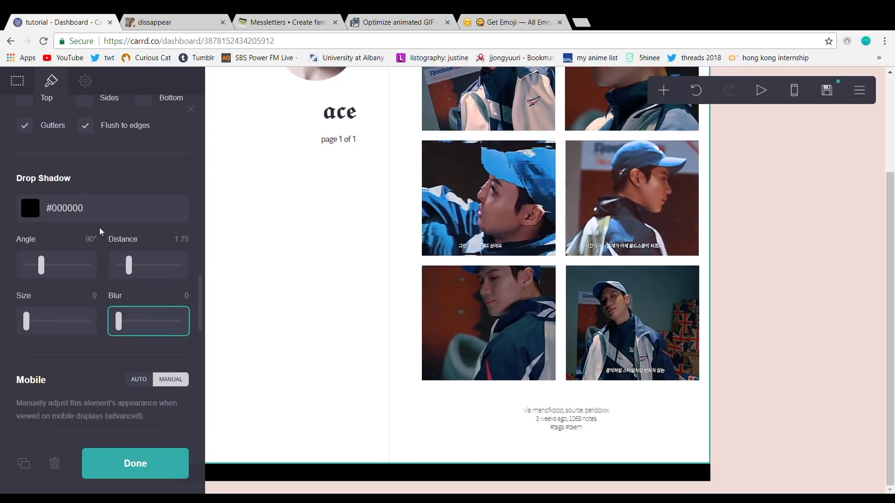
click(42, 271)
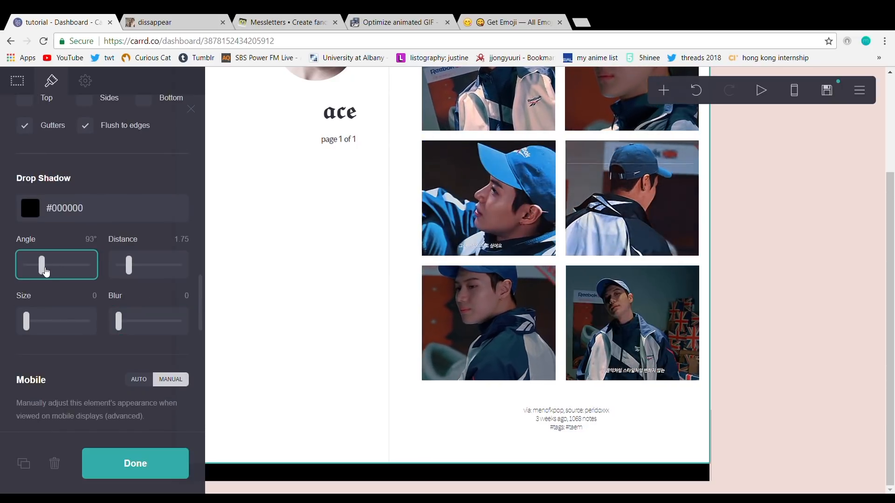
drag(43, 272, 36, 271)
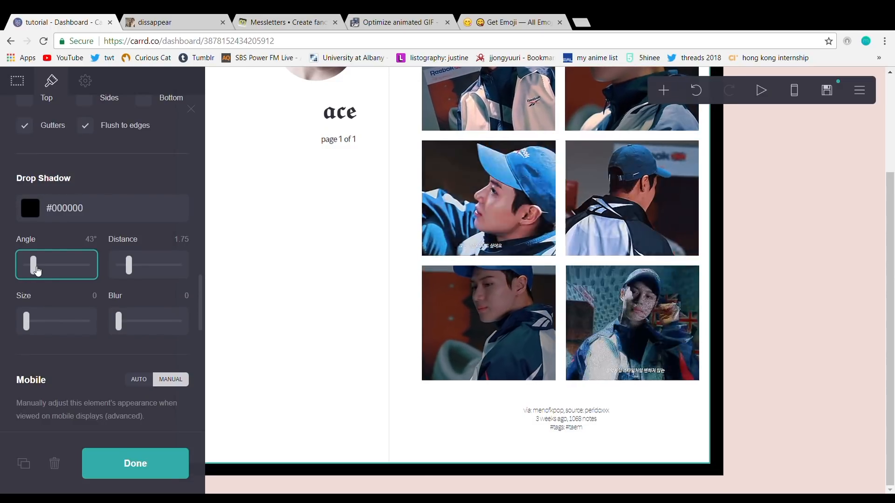
click(28, 321)
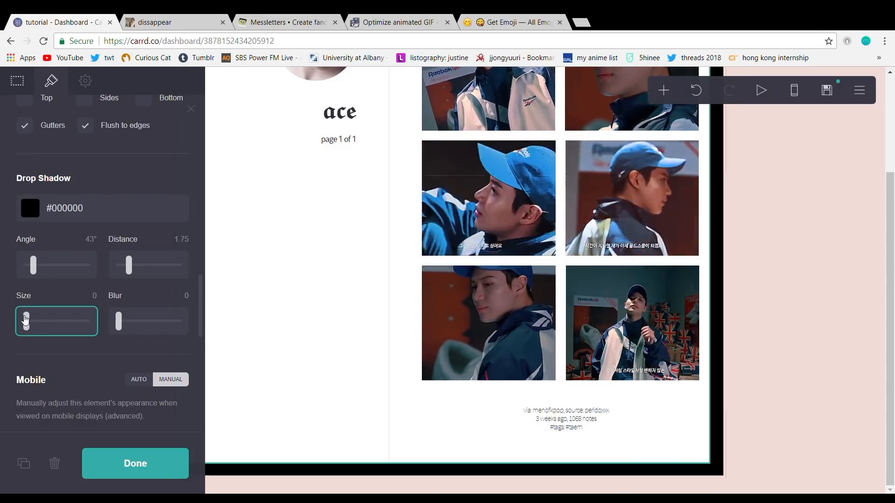
click(133, 263)
click(136, 464)
scroll(446, 314, down, 3)
click(405, 327)
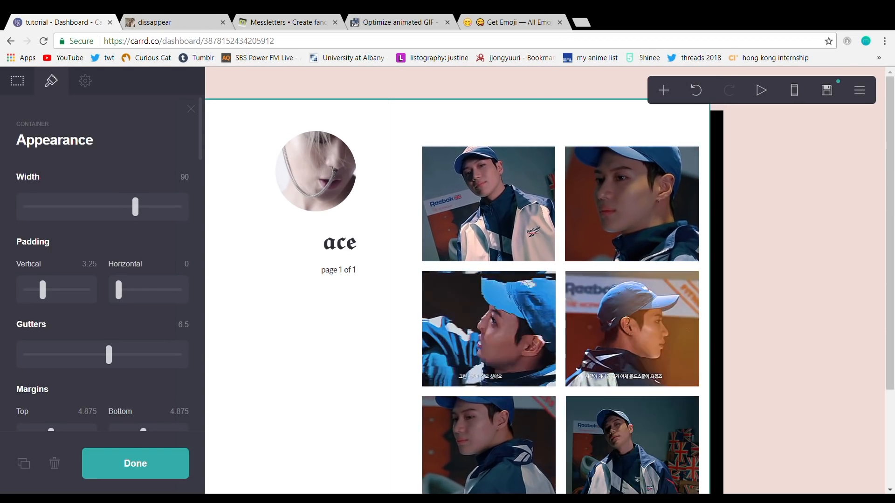
Step: Open the first gallery image's entry and its Link URL for editing
click(497, 190)
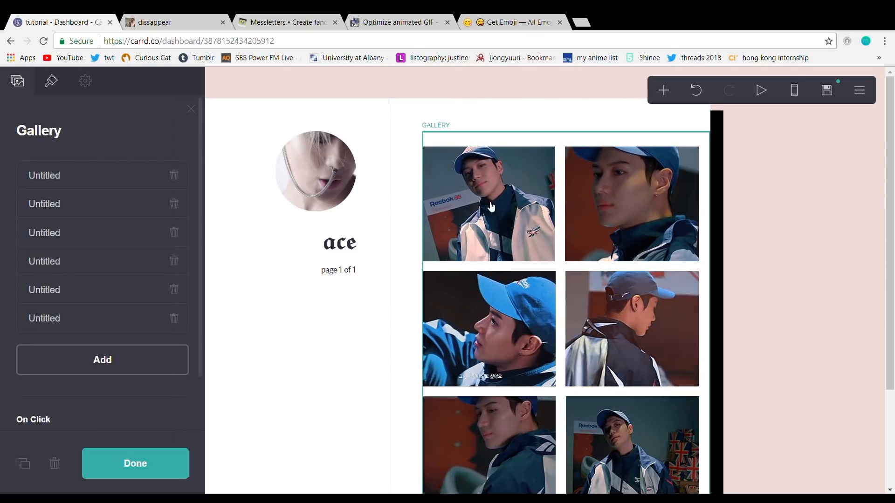
click(108, 183)
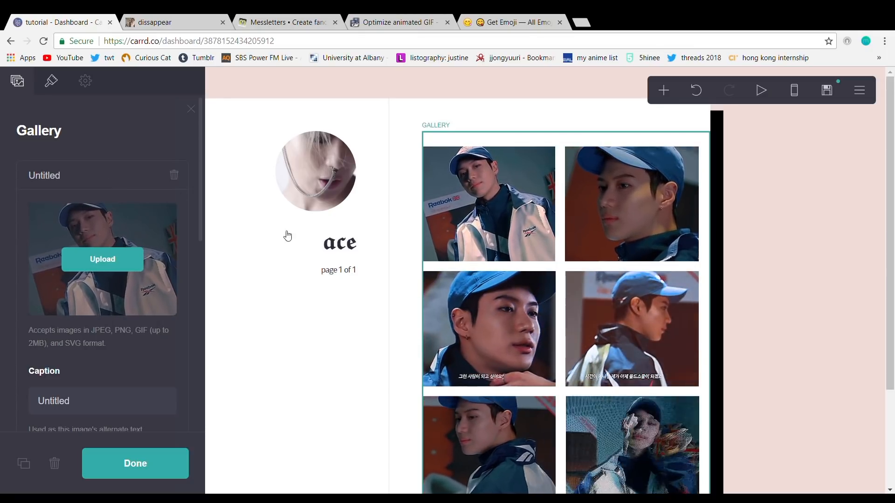
scroll(118, 301, down, 3)
click(72, 330)
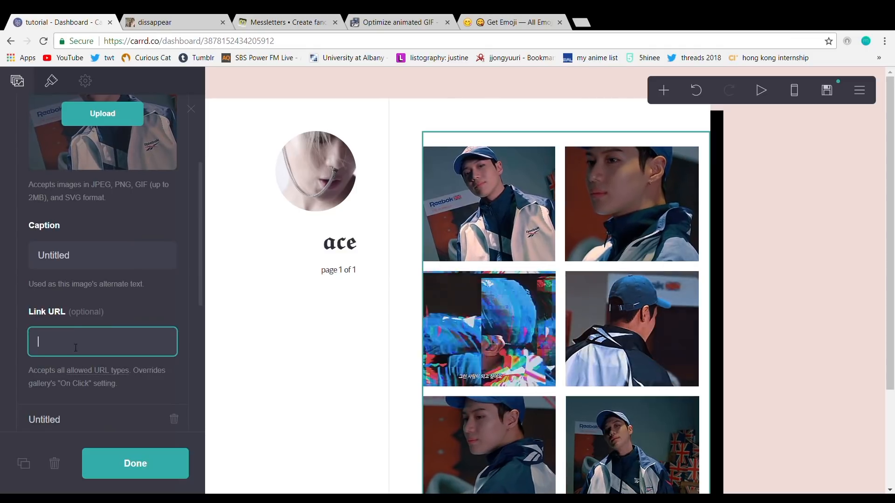
Step: Add a section break named about below the container, with a placeholder image element beneath it
click(664, 90)
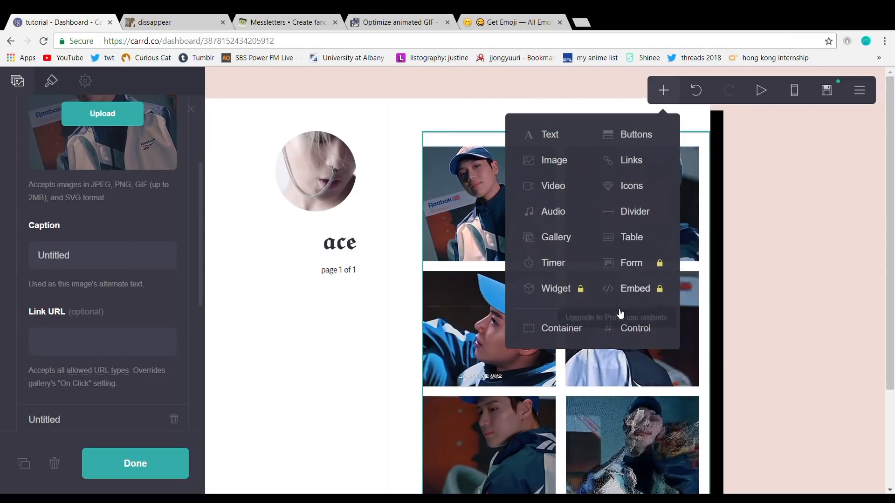
click(639, 336)
drag(485, 459, 485, 426)
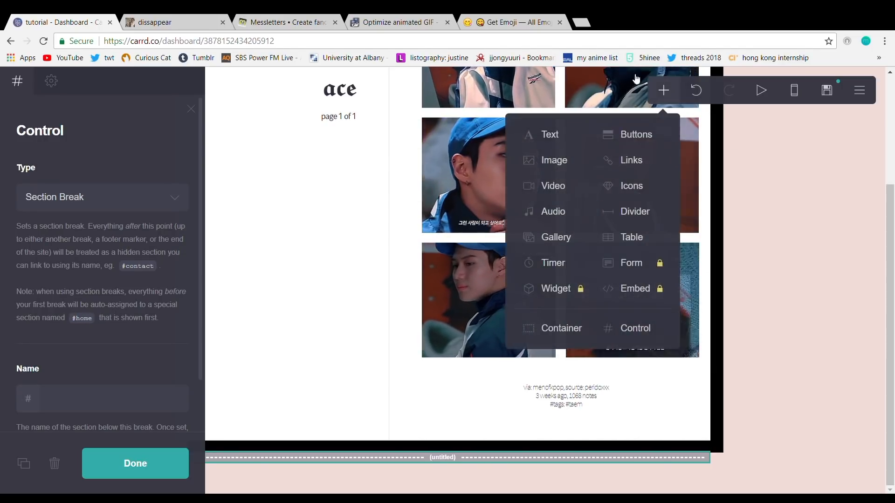
click(567, 162)
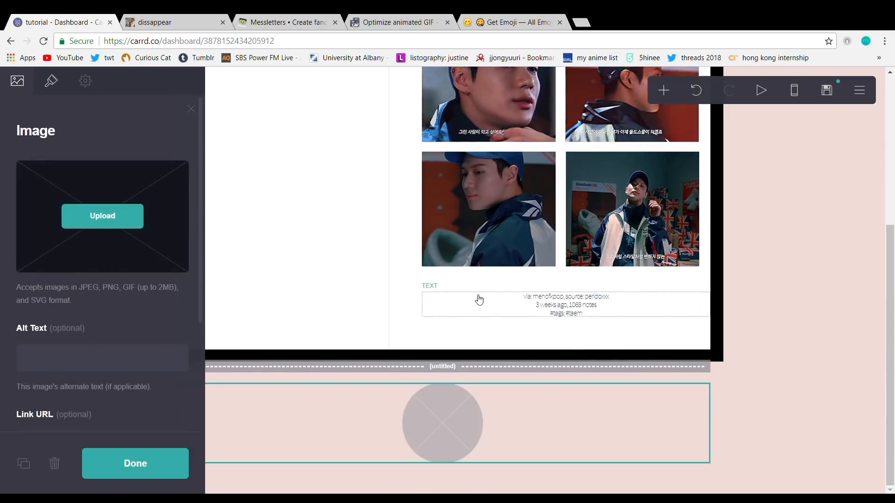
click(474, 367)
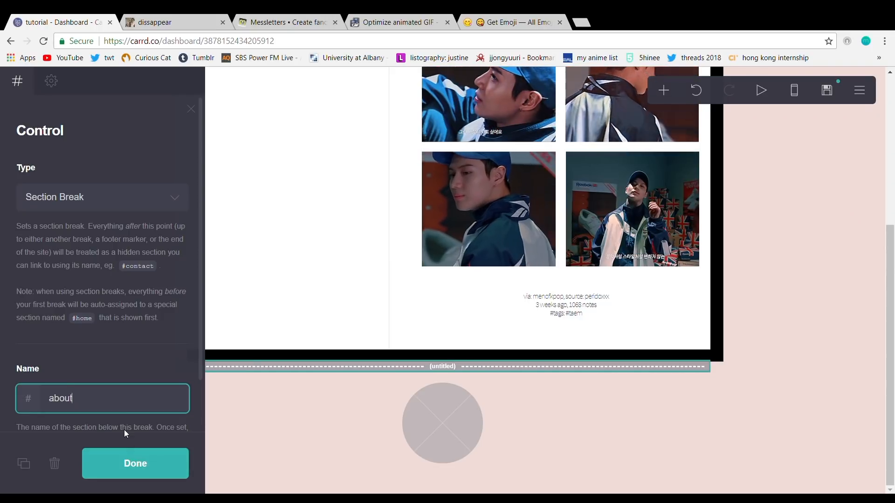
click(128, 469)
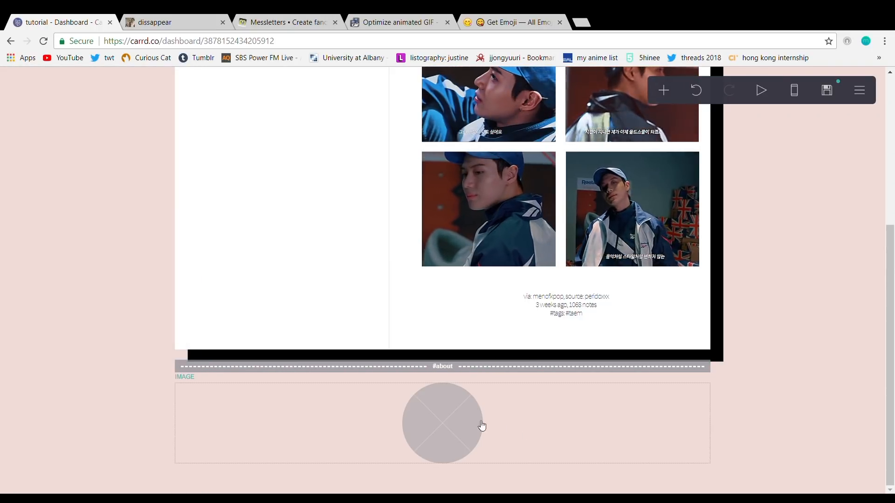
Step: Link the first gallery image to the #about section
scroll(466, 420, up, 6)
click(474, 187)
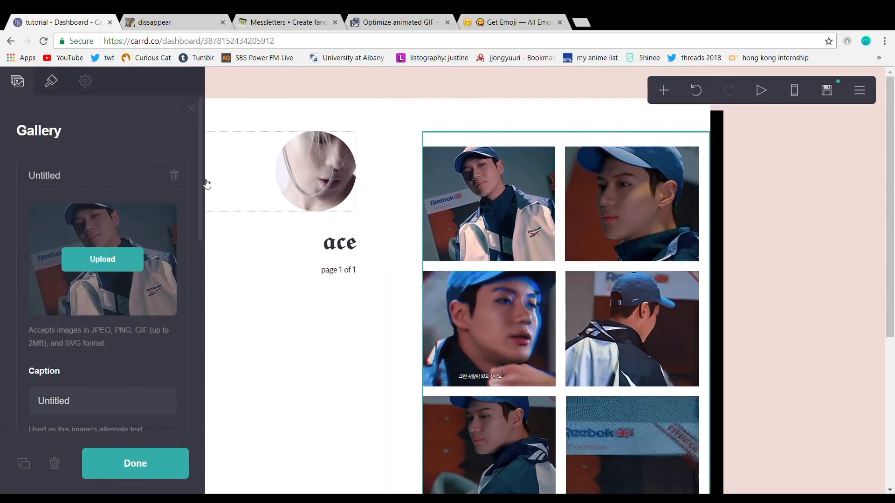
scroll(60, 274, down, 5)
click(101, 282)
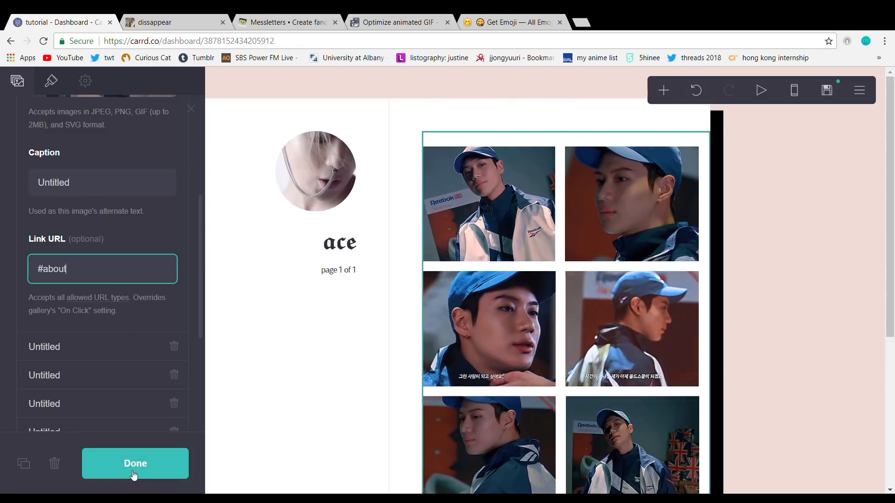
click(135, 469)
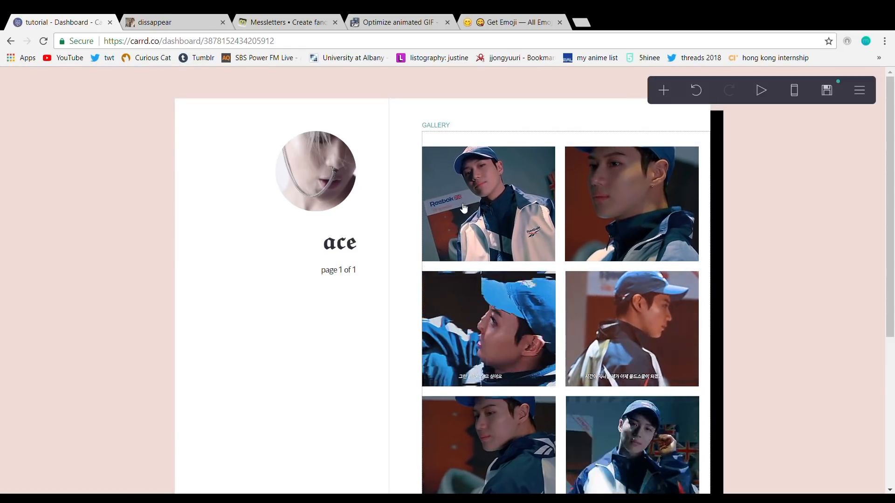
scroll(467, 204, down, 5)
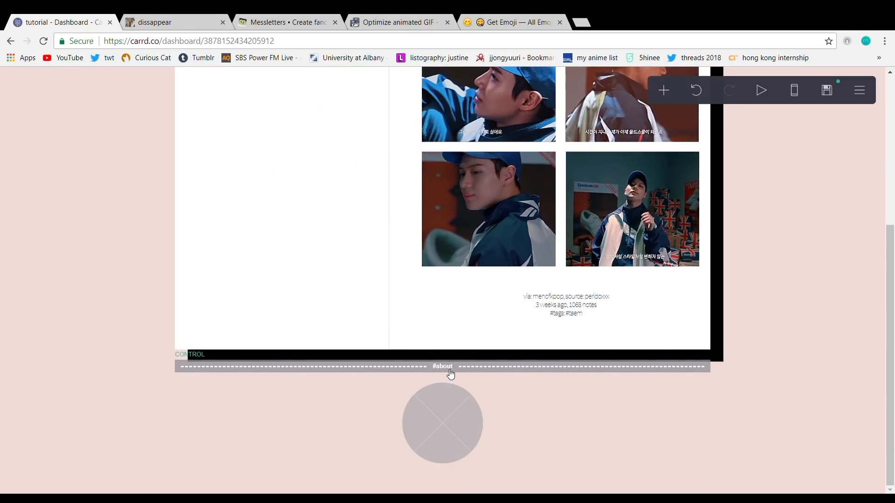
scroll(498, 410, up, 5)
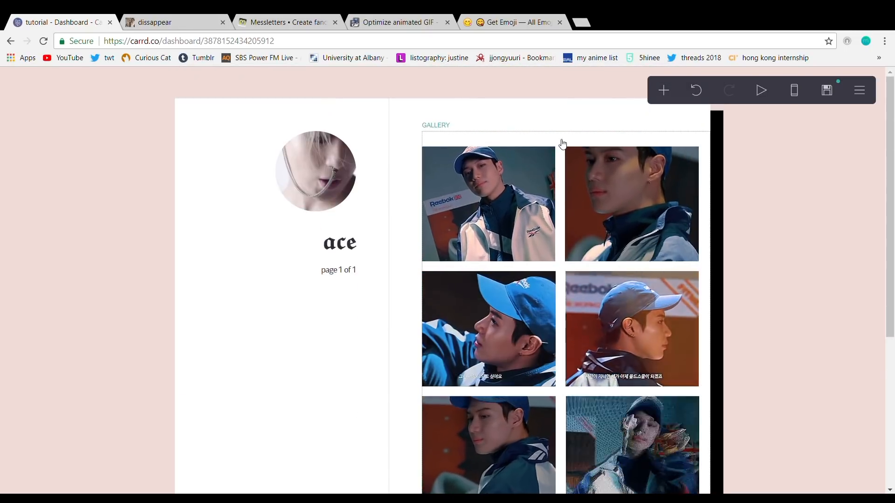
scroll(632, 264, down, 5)
scroll(535, 305, up, 5)
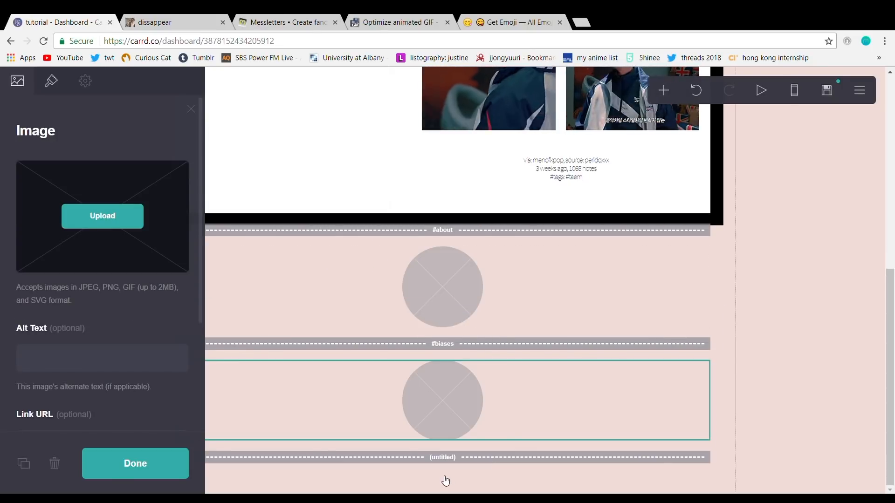
Step: Name the untitled section break at the end of the page timer
click(446, 458)
click(111, 396)
text(#)
key(BackSpace)
text(timer)
click(149, 475)
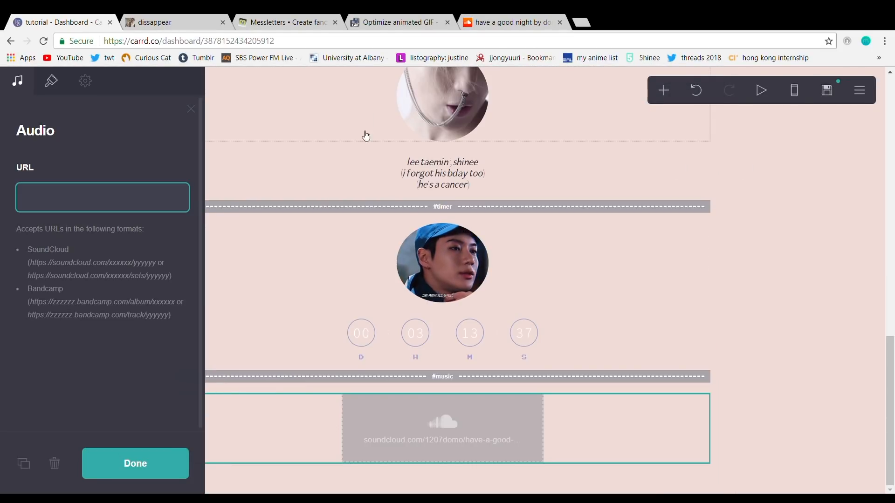
click(519, 17)
click(31, 195)
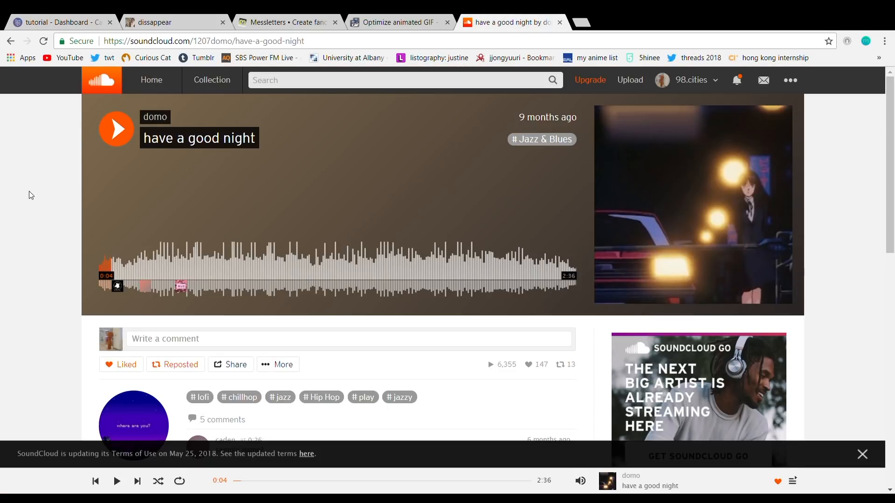
click(22, 19)
click(664, 90)
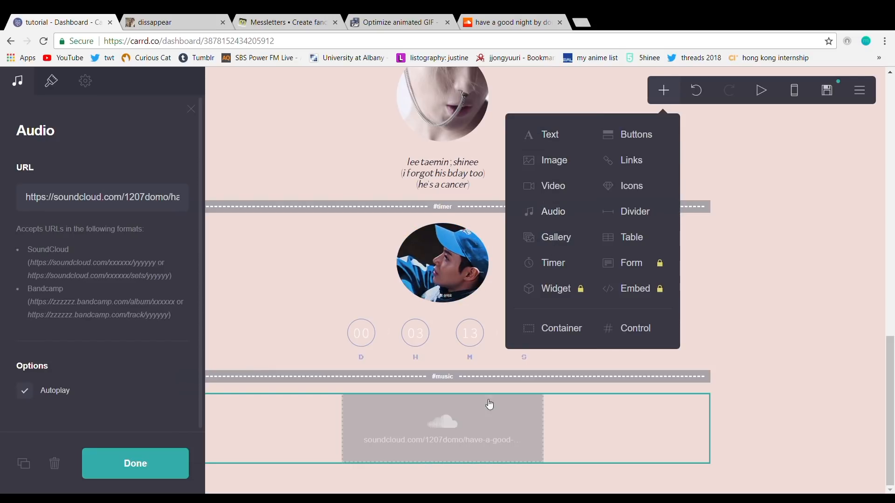
click(702, 421)
click(530, 424)
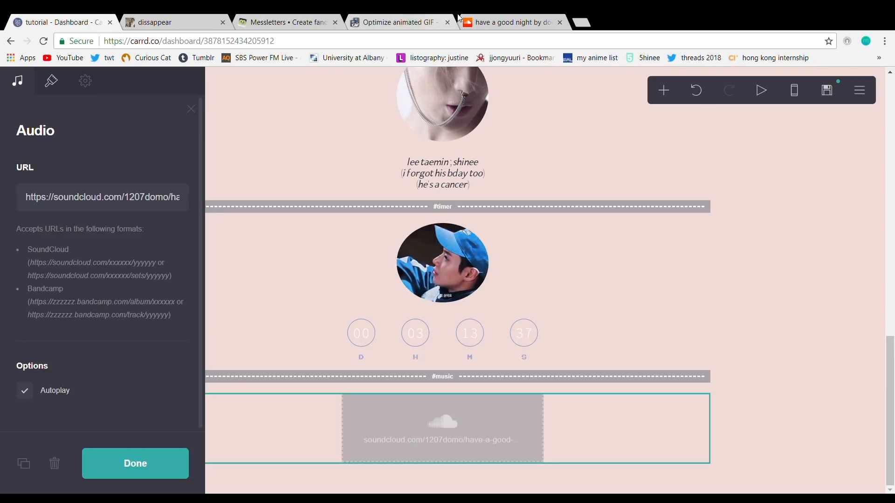
Step: Switch to SoundCloud, briefly play and pause the track "have a good night", and look over its page
click(516, 19)
click(126, 136)
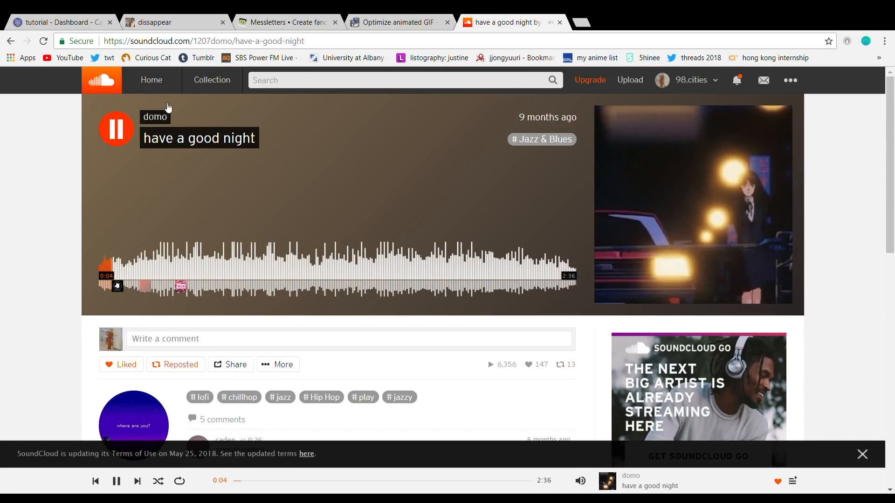
click(117, 136)
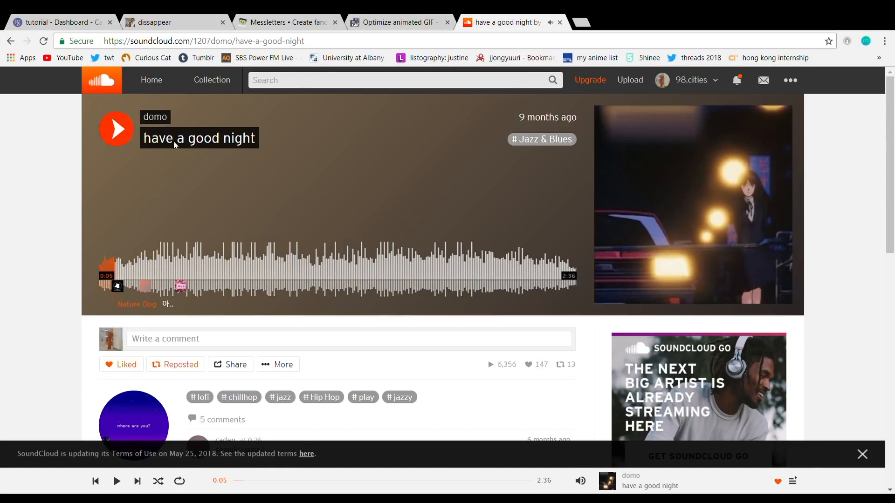
scroll(61, 198, down, 5)
scroll(59, 198, up, 5)
scroll(57, 194, down, 2)
scroll(57, 196, up, 2)
Step: Return to Carrd, check the audio element's SoundCloud URL with Autoplay enabled, and finish editing the element
click(18, 19)
drag(19, 192, 181, 207)
click(145, 197)
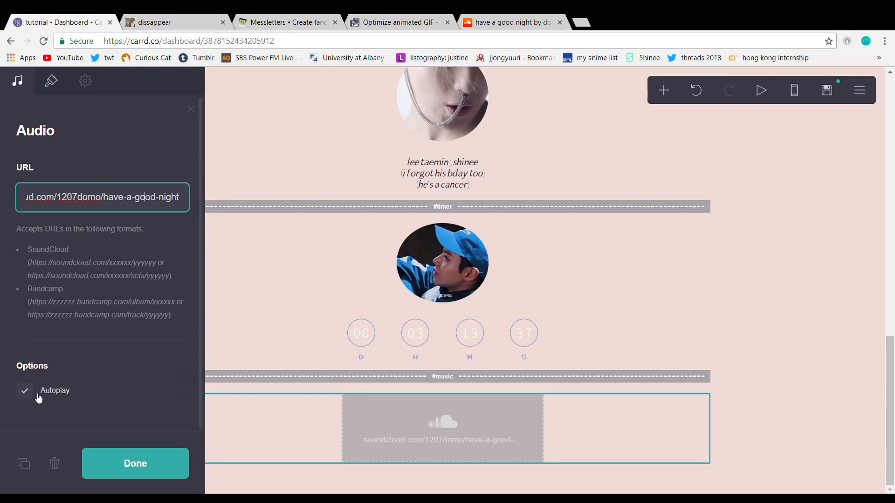
click(149, 475)
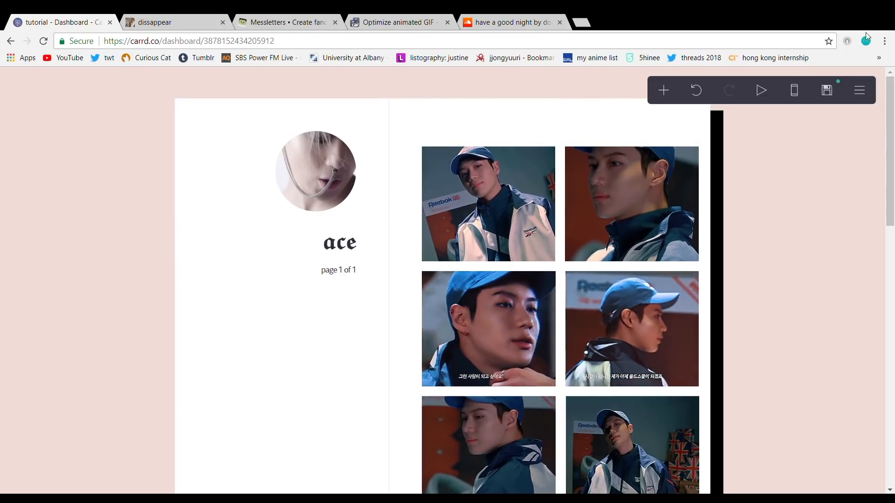
Step: Publish the site's changes to taemstutorial.carrd.co with the title tutorial and description uwu
click(827, 90)
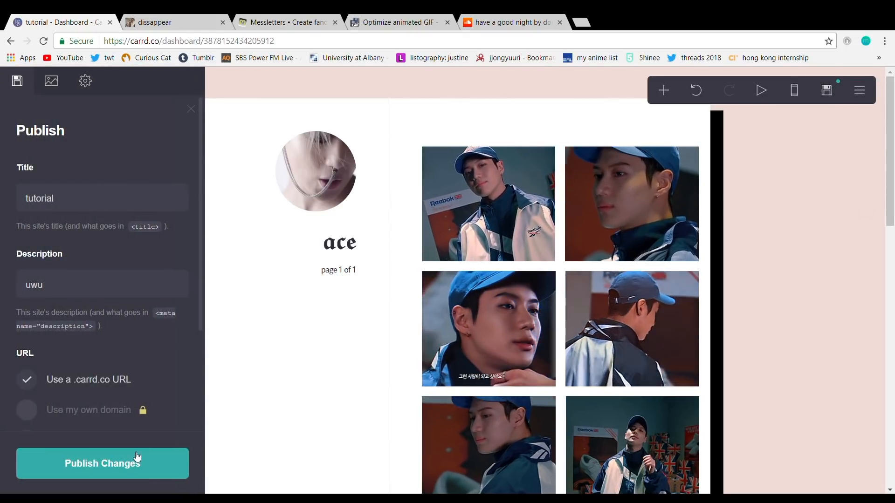
scroll(156, 314, down, 3)
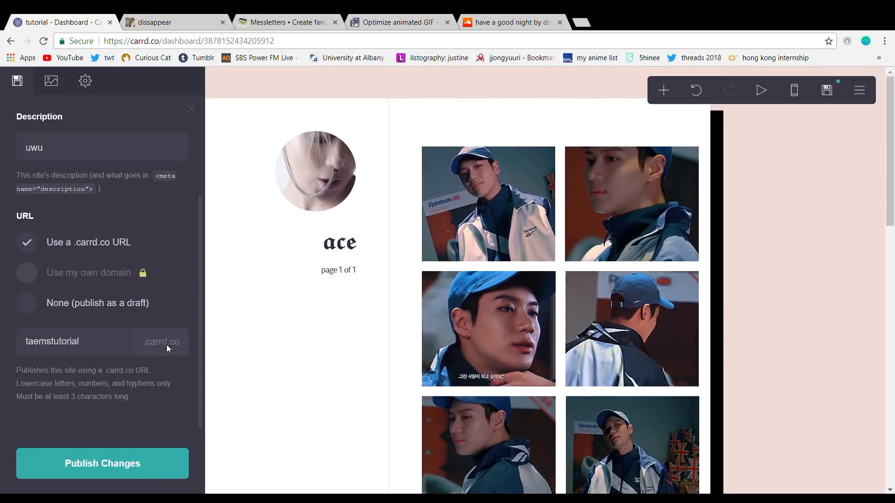
click(130, 461)
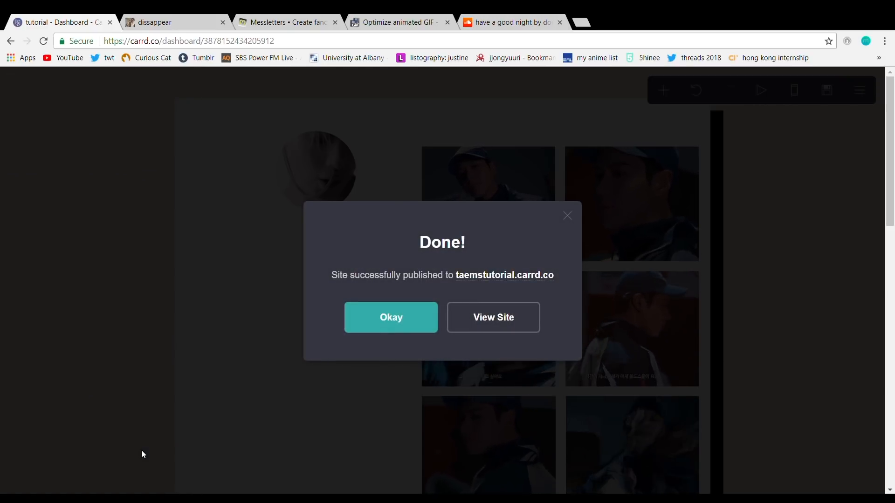
Step: View the published site, examine its layout, and follow the fourth gallery image's link to the music section
click(491, 276)
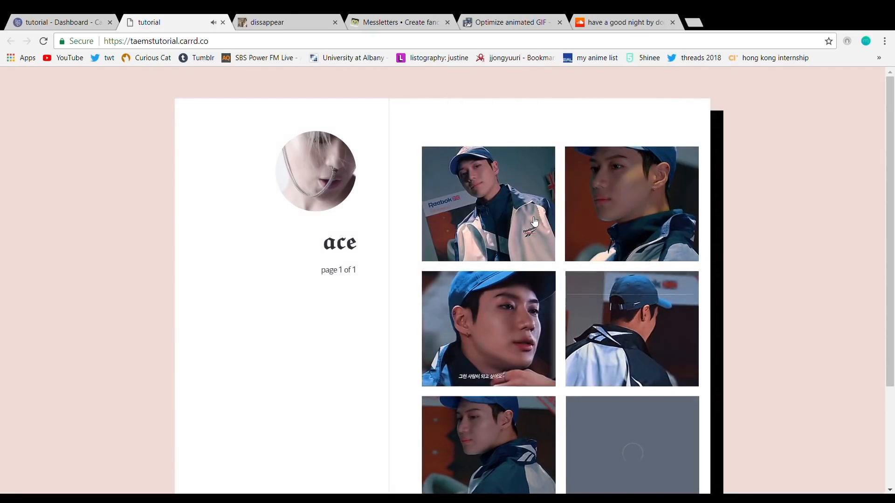
scroll(796, 301, down, 3)
scroll(792, 298, up, 3)
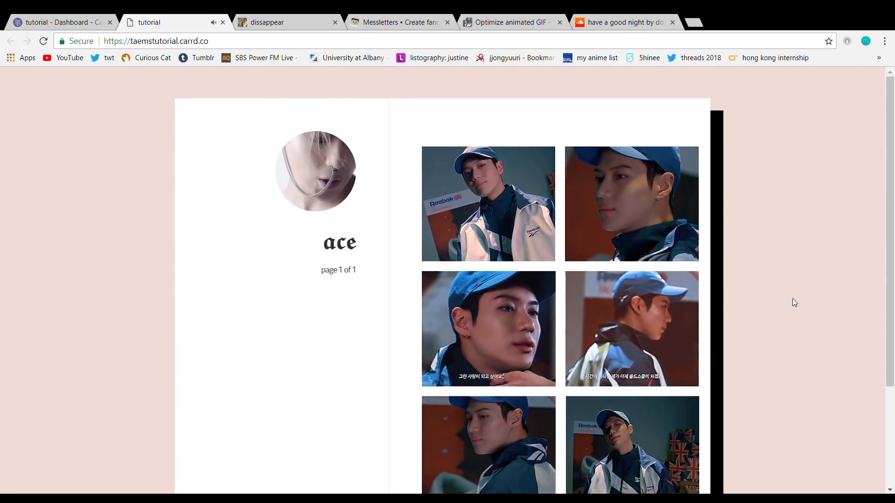
click(630, 317)
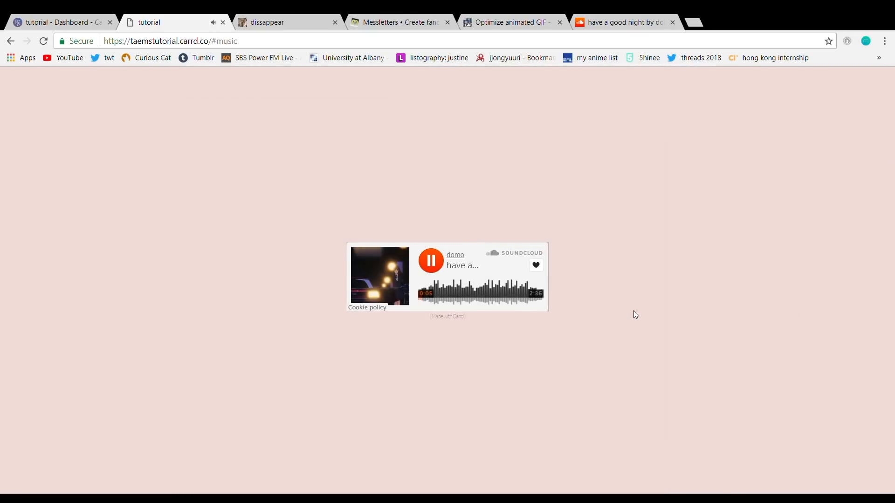
Step: Test the published site's gallery links by visiting the about, biases and timer sections, returning to the main page each time
click(5, 46)
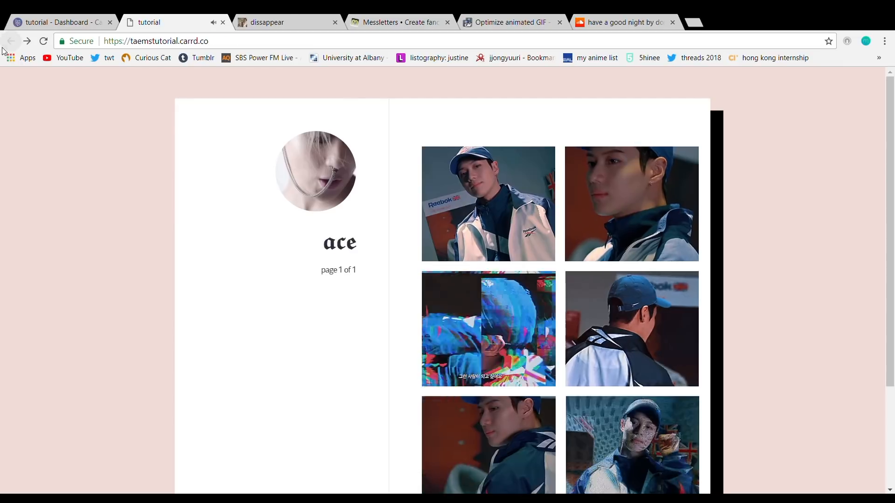
click(427, 176)
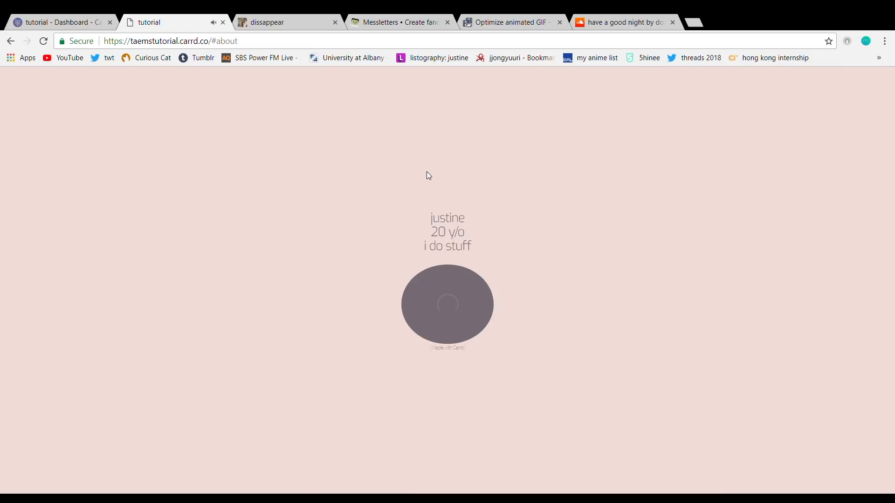
click(8, 45)
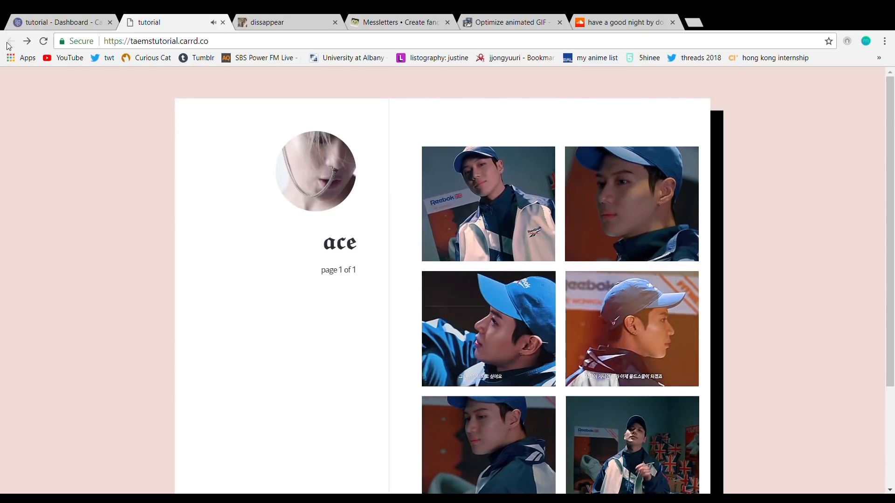
click(652, 207)
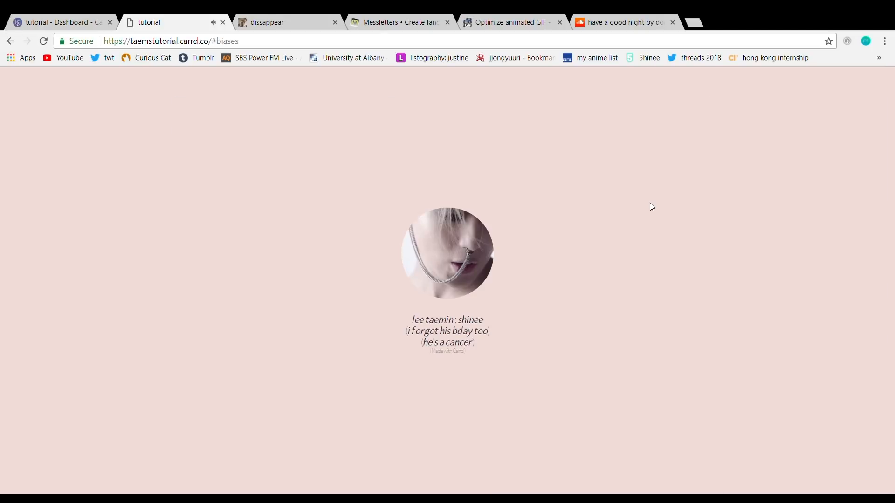
click(6, 46)
click(505, 298)
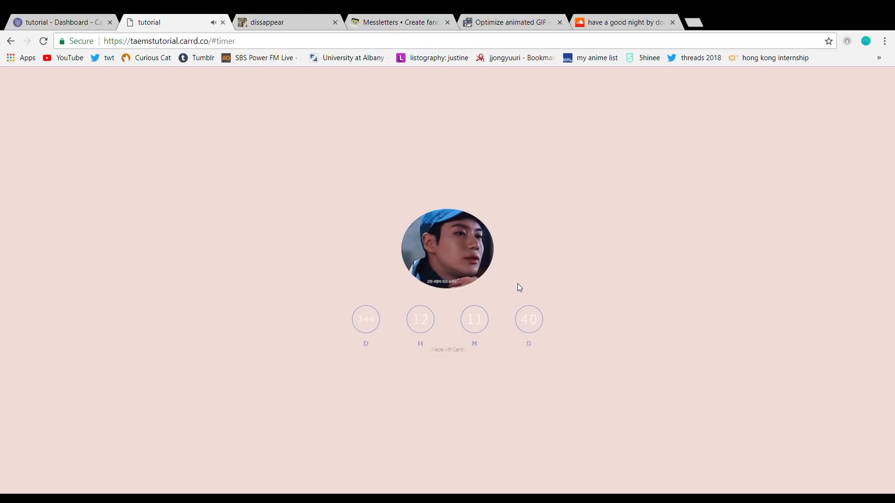
click(6, 43)
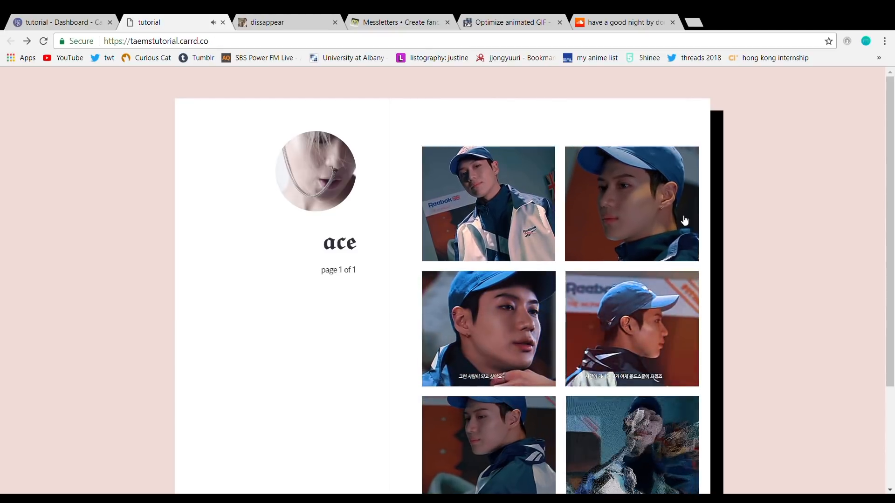
Step: Open the published music section from the gallery, pause the track, and return to look over the whole main page
click(619, 314)
click(443, 265)
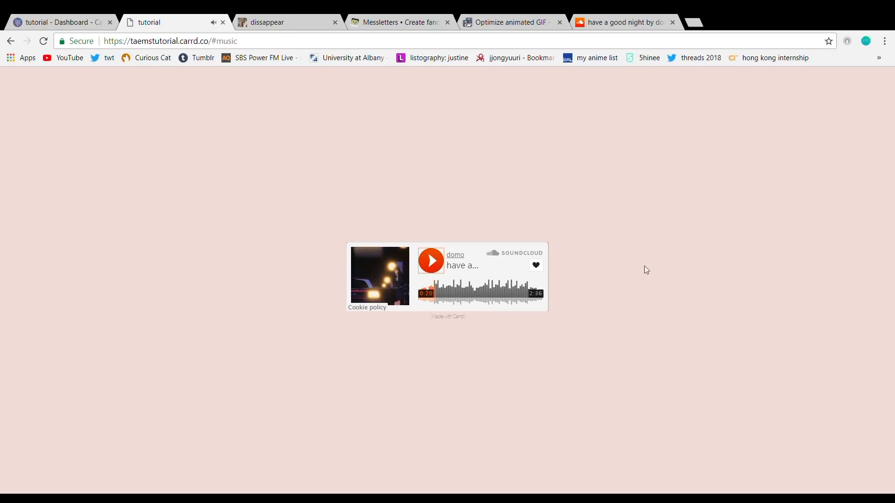
click(7, 46)
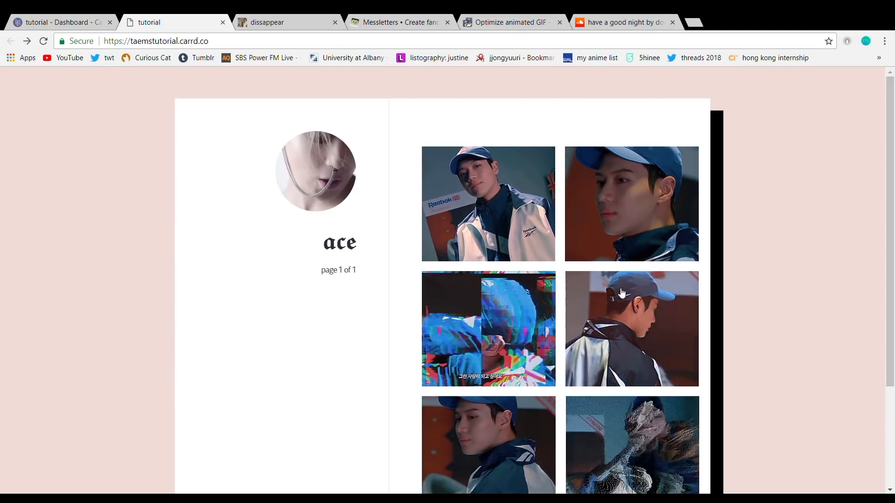
scroll(536, 354, down, 3)
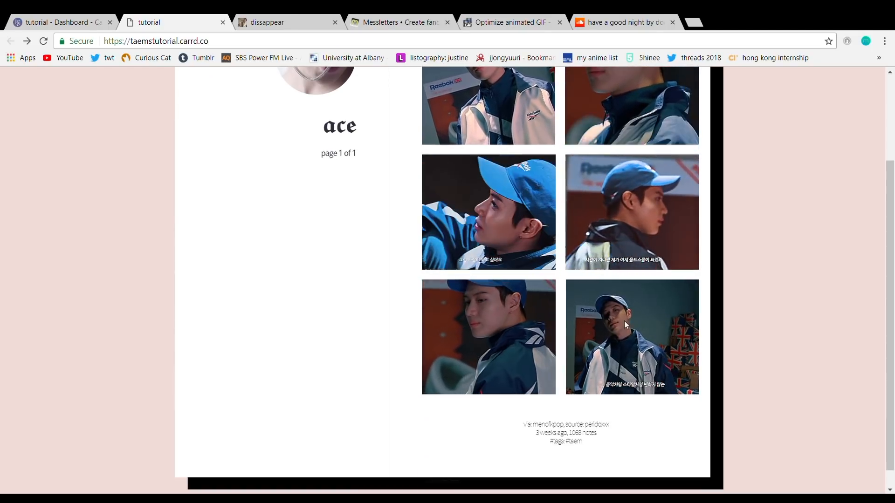
scroll(668, 314, up, 2)
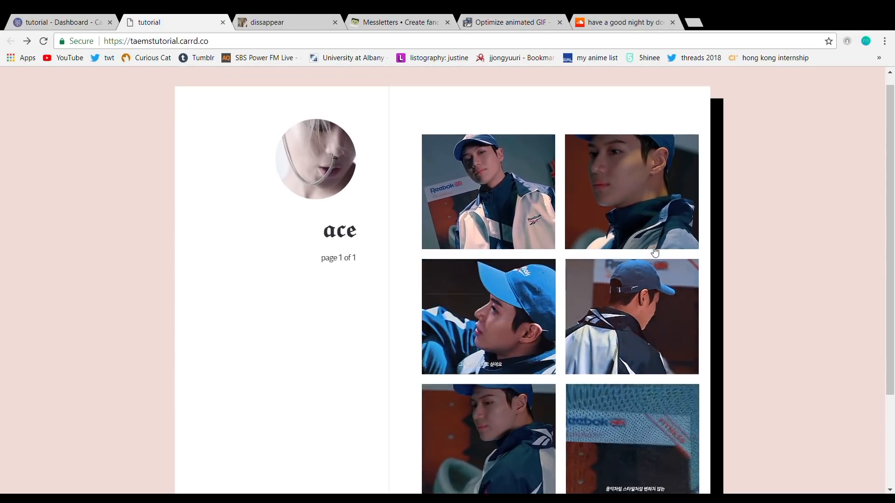
scroll(544, 353, down, 3)
scroll(544, 353, up, 3)
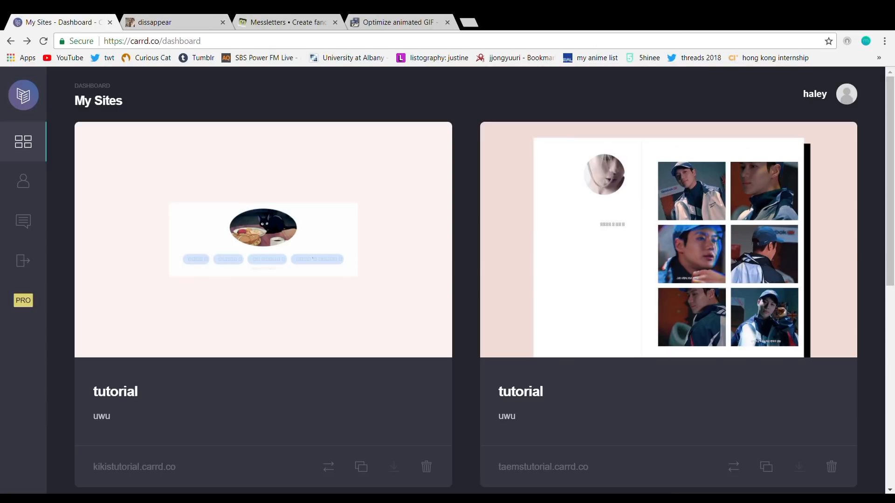
Step: Create a new site from the white profile template with a round portrait and Home, About and Contact buttons
scroll(416, 331, down, 8)
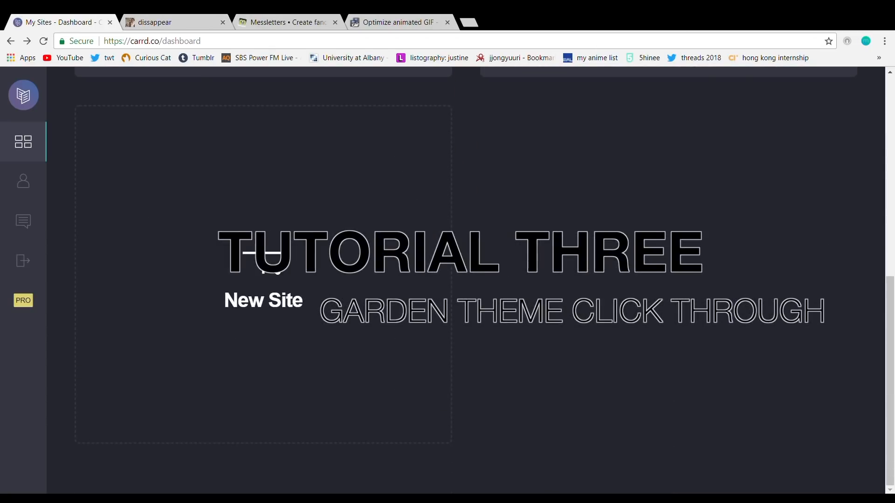
click(269, 256)
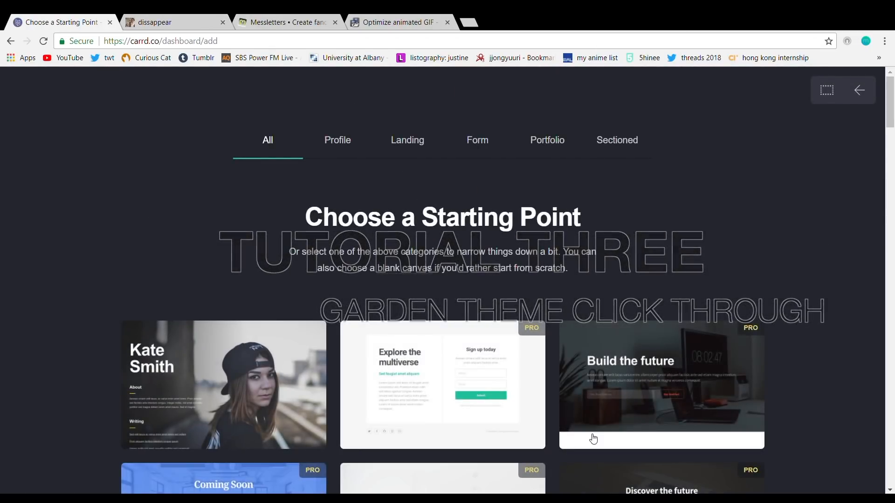
scroll(557, 380, down, 8)
scroll(557, 380, up, 8)
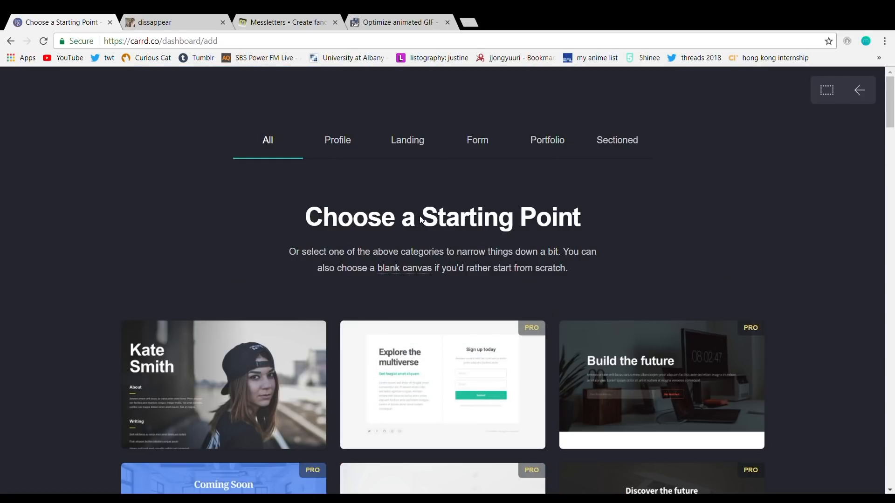
mouse_move(354, 388)
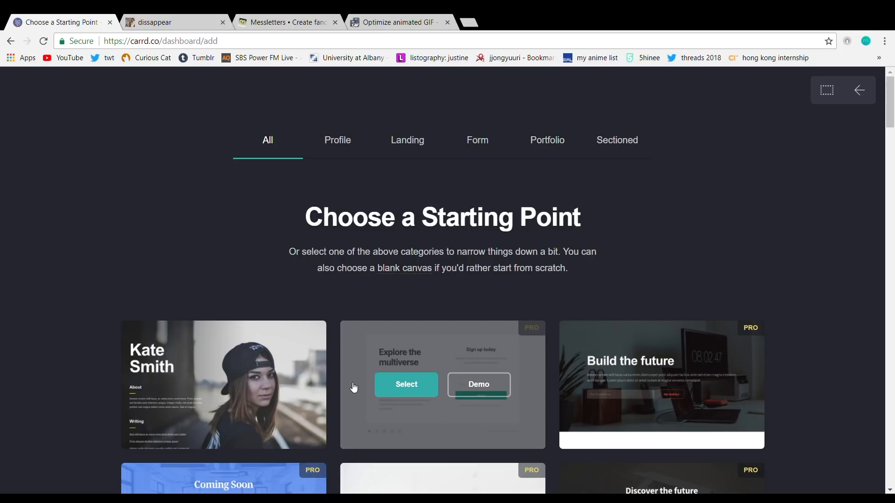
scroll(443, 326, down, 11)
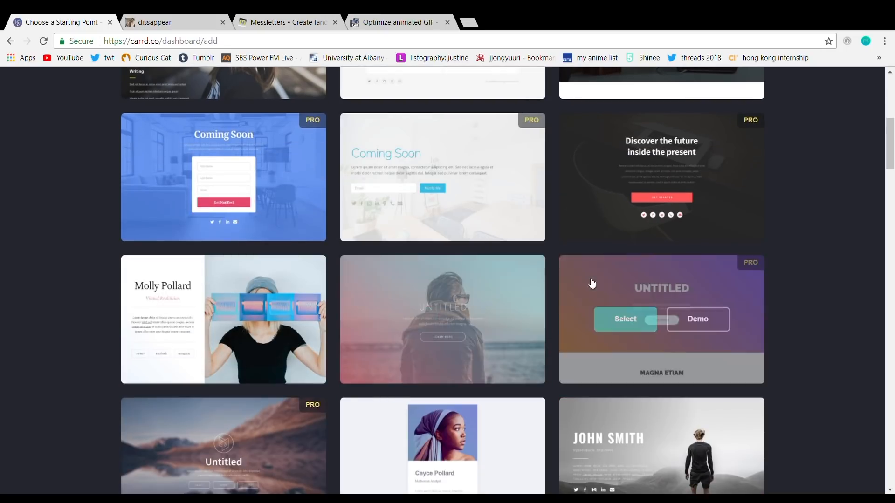
scroll(560, 279, down, 12)
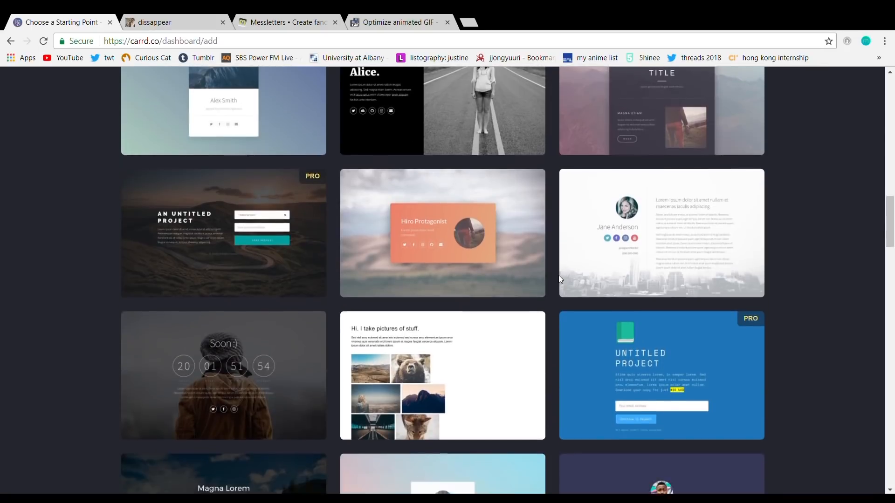
scroll(546, 287, down, 17)
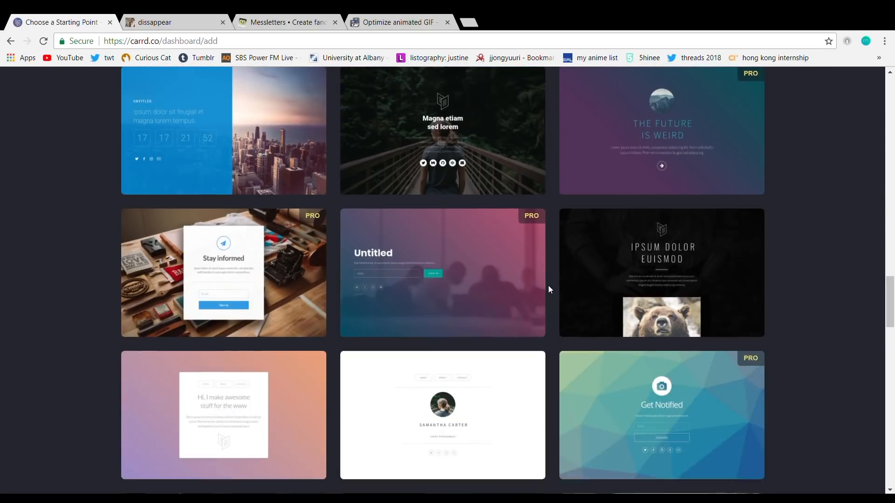
scroll(547, 280, up, 7)
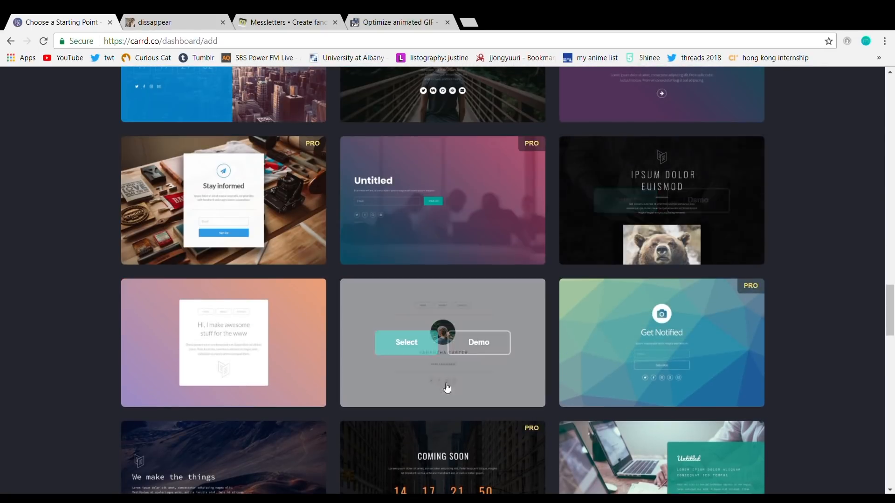
click(410, 345)
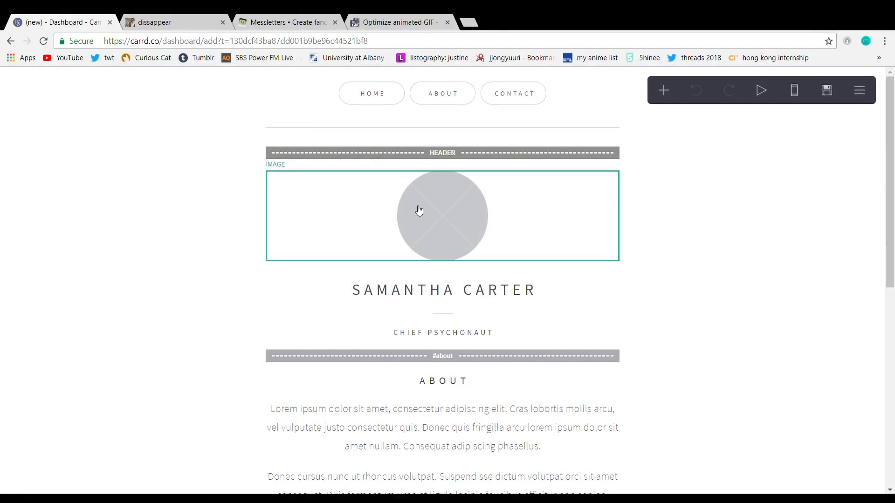
Step: Delete the template's round header image, short divider, #about section break and About heading
click(419, 211)
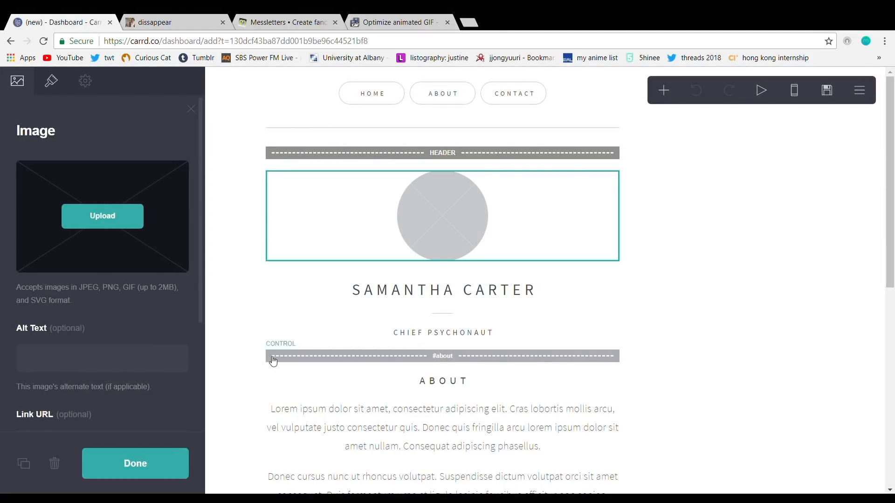
click(56, 462)
click(443, 204)
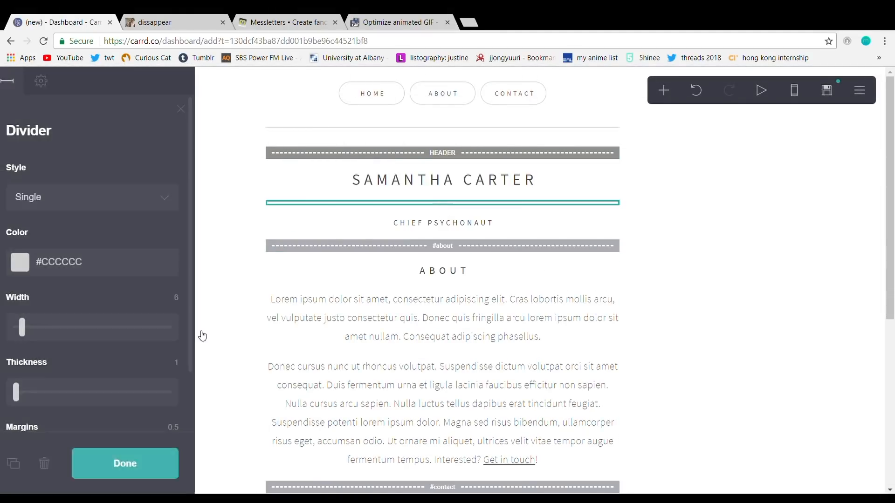
click(56, 464)
click(343, 233)
click(56, 464)
click(434, 230)
click(56, 464)
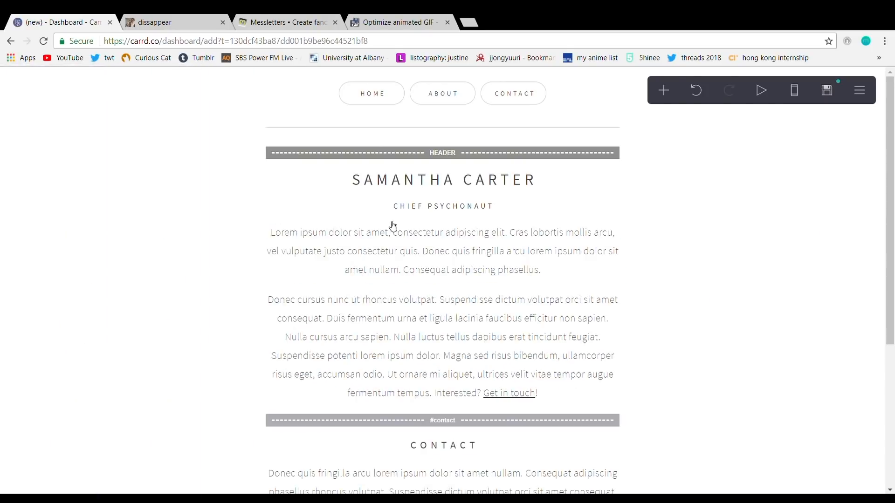
Step: Delete the template's name heading, job title, about paragraphs and everything in the contact section
click(415, 207)
click(56, 464)
click(396, 233)
click(326, 395)
click(56, 464)
click(326, 380)
click(56, 464)
click(326, 400)
click(56, 464)
click(345, 364)
click(56, 464)
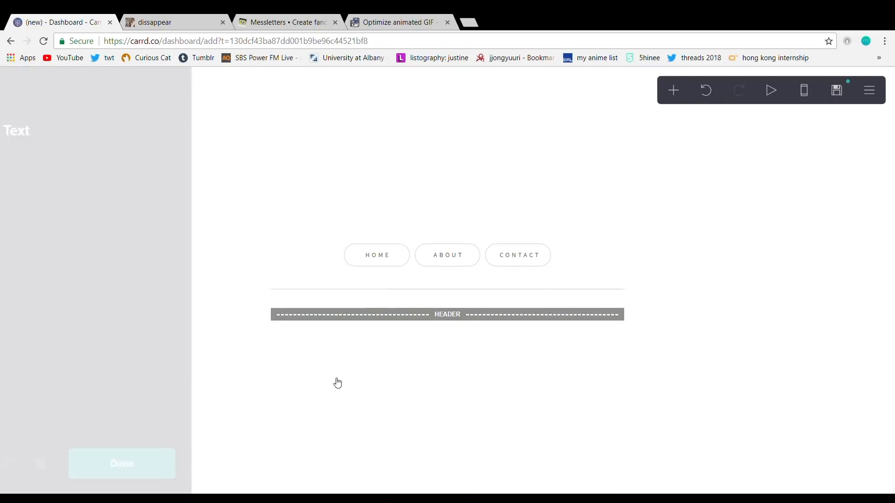
click(40, 464)
Step: Add a text element reading "ready, set, grow!" below the pixel flower images
click(674, 90)
click(553, 133)
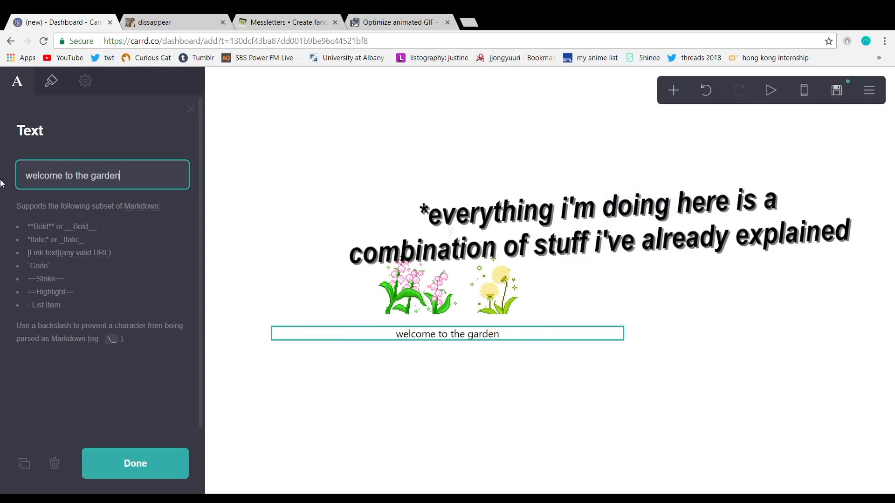
text(ready)
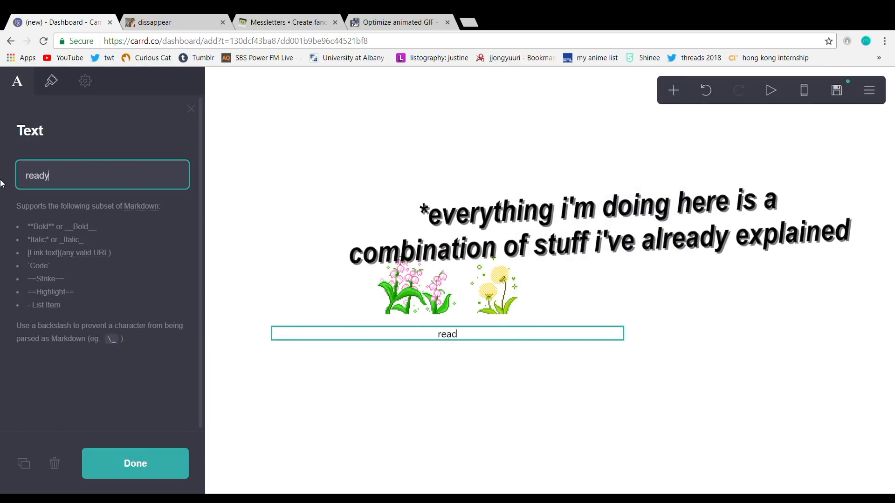
text(, set, g)
click(52, 81)
scroll(102, 312, down, 6)
scroll(79, 331, up, 6)
click(19, 82)
Step: Set the "ready, set, grow!" text's font to Press Start 2P and its size to 0.75
click(56, 83)
click(80, 271)
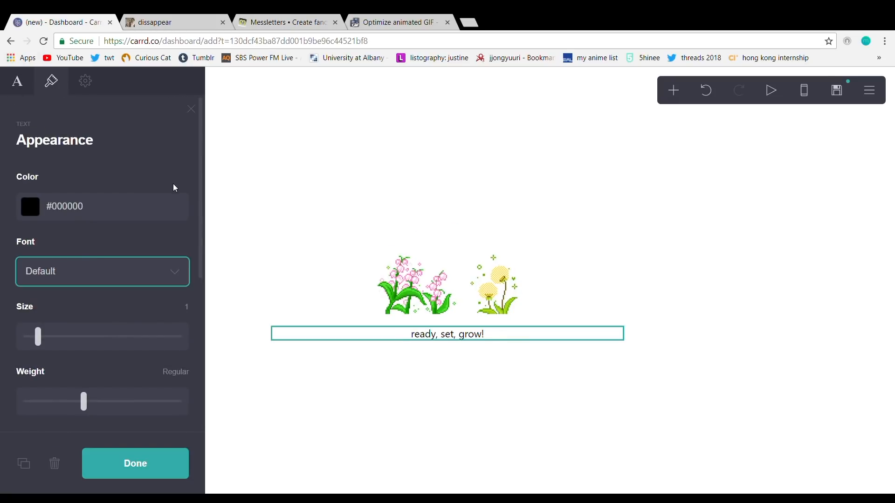
key(Up)
key(Tab)
key(Left)
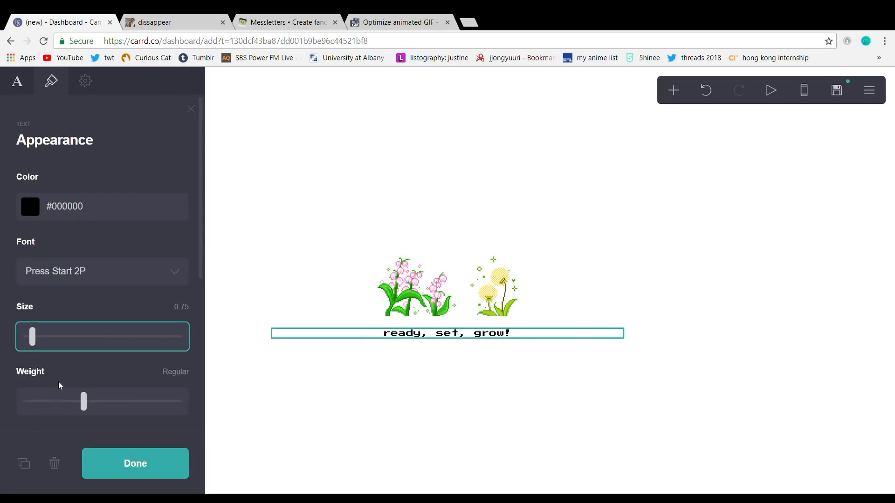
Step: Set the "ready, set, grow!" text's line spacing to 1.75 and slightly tighten its letter spacing
scroll(70, 326, down, 6)
scroll(76, 303, up, 6)
click(17, 81)
click(51, 81)
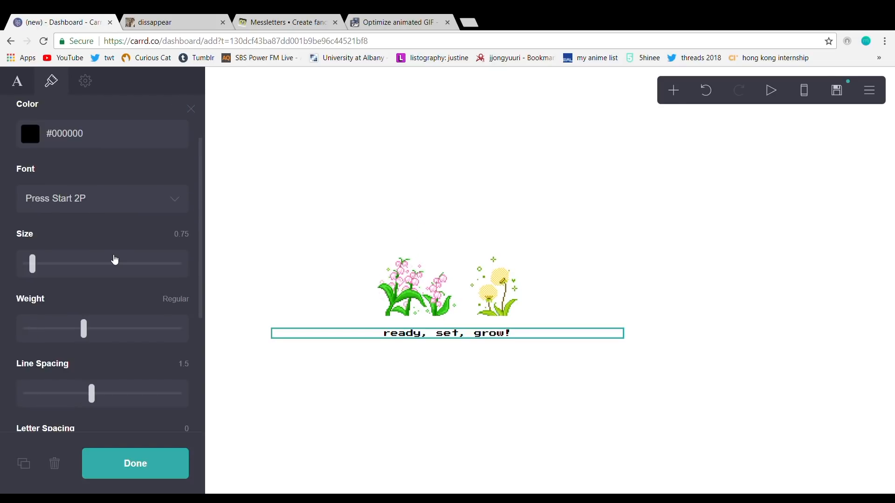
scroll(115, 238, down, 2)
click(86, 261)
drag(91, 325, 117, 321)
click(66, 391)
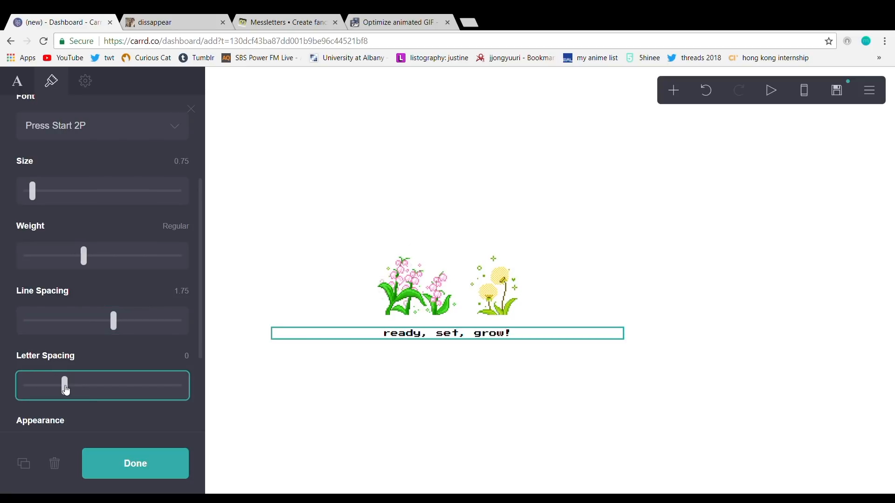
Step: Change the "ready, set, grow!" text color to a muted green and finish editing the element
scroll(71, 333, down, 5)
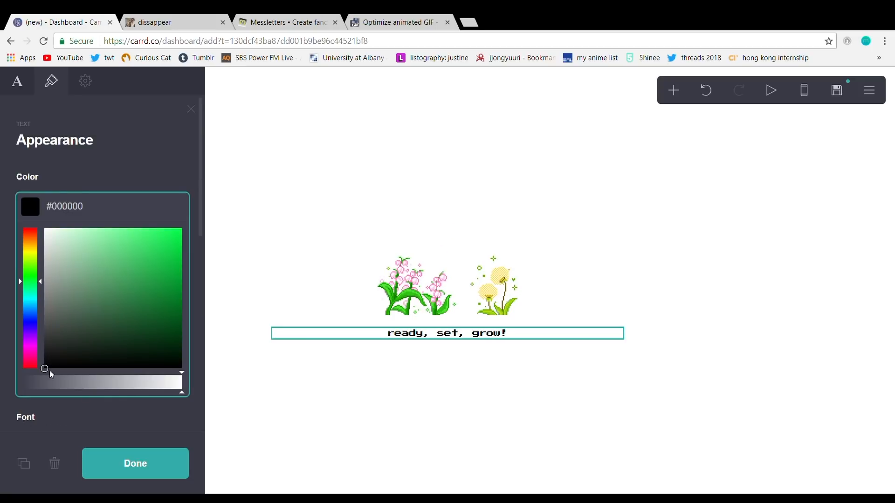
mouse_move(56, 375)
mouse_down()
mouse_move(76, 335)
mouse_move(103, 323)
mouse_move(98, 277)
mouse_up()
click(135, 463)
Step: Add a section break named about below the plant images
scroll(813, 144, down, 3)
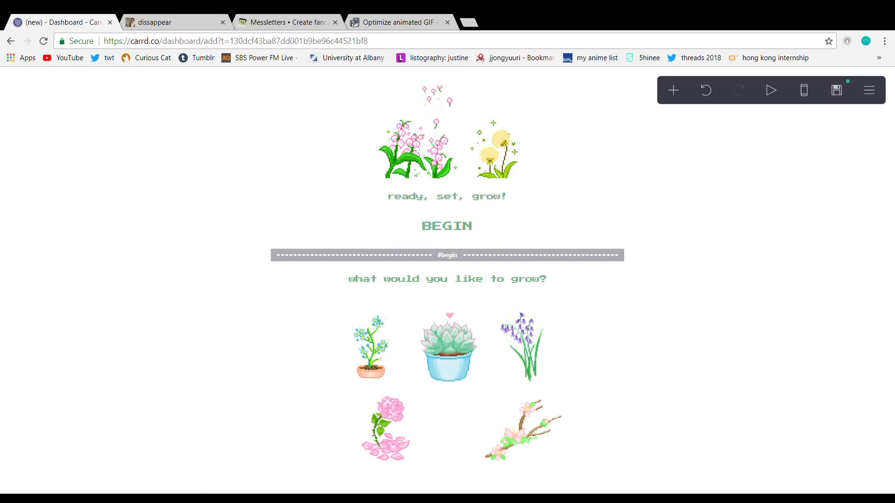
click(673, 90)
click(662, 330)
text(about)
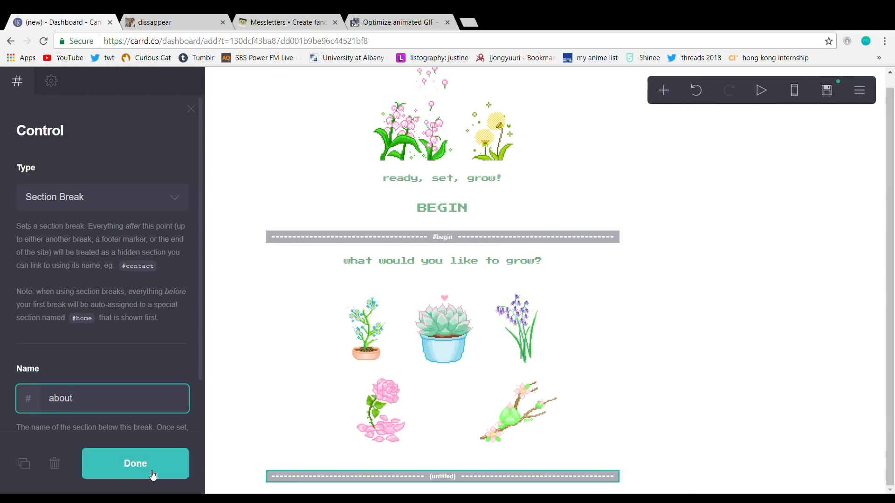
click(150, 474)
Step: Set the link URL of the first plant image to #about and finish editing
click(71, 185)
click(93, 267)
text(#about)
click(135, 463)
Step: Add a second section break after #about and name it loves
click(449, 341)
click(664, 90)
click(652, 326)
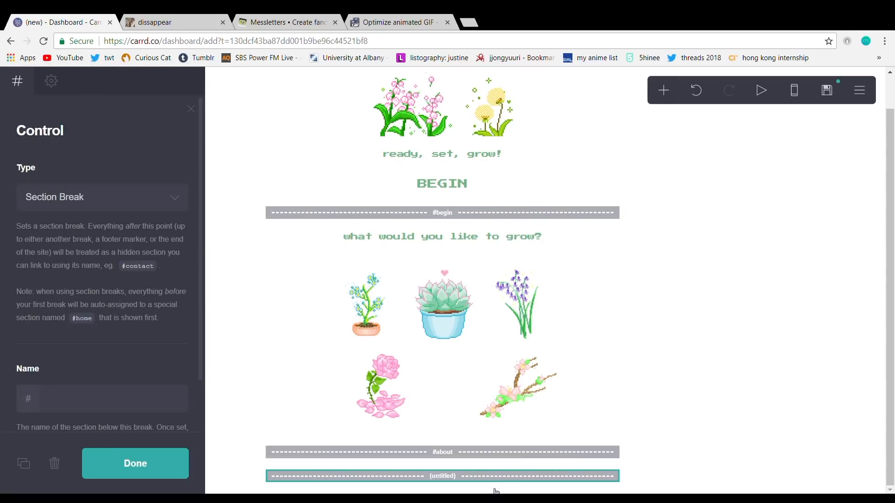
click(85, 394)
text(biases)
key(BackSpace)
key(BackSpace)
key(BackSpace)
key(BackSpace)
key(BackSpace)
key(BackSpace)
text(loves)
click(135, 463)
Step: Open the settings of the second plant image, the potted succulent, for editing its link
click(443, 343)
click(61, 208)
click(94, 368)
Step: Add a third section break after #loves, name it music and finish editing it
click(664, 90)
click(641, 328)
click(114, 401)
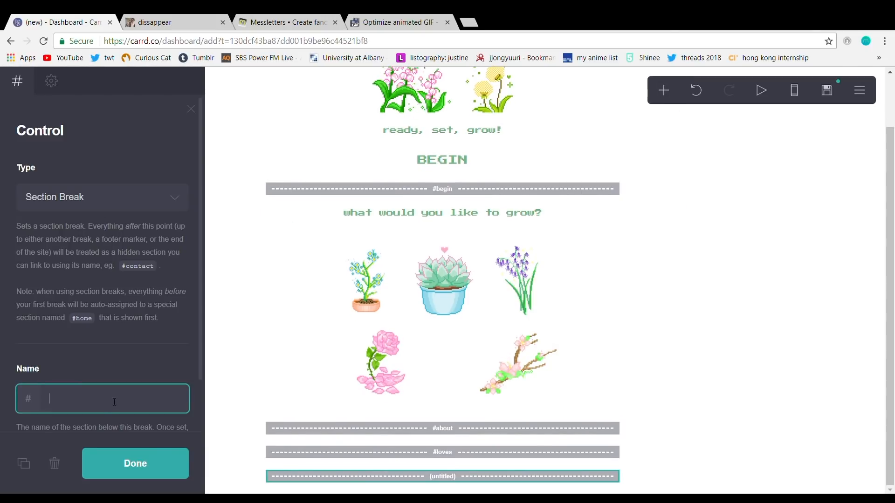
text(music)
click(110, 473)
Step: Set the link URL of the third plant image in the gallery to #blog
click(327, 345)
click(66, 209)
click(68, 234)
scroll(88, 400, down, 3)
click(88, 400)
text(#blog)
key(Return)
Step: Add a section break below #music and name it sns
click(664, 90)
click(652, 331)
click(78, 405)
text(sns)
click(110, 464)
Step: Enter a section anchor starting with # as the link URL of the pink rose image
click(317, 335)
scroll(121, 331, down, 2)
scroll(112, 201, up, 1)
scroll(96, 245, down, 5)
scroll(112, 200, up, 3)
scroll(114, 194, down, 4)
click(108, 299)
scroll(106, 413, down, 3)
click(78, 350)
text(#)
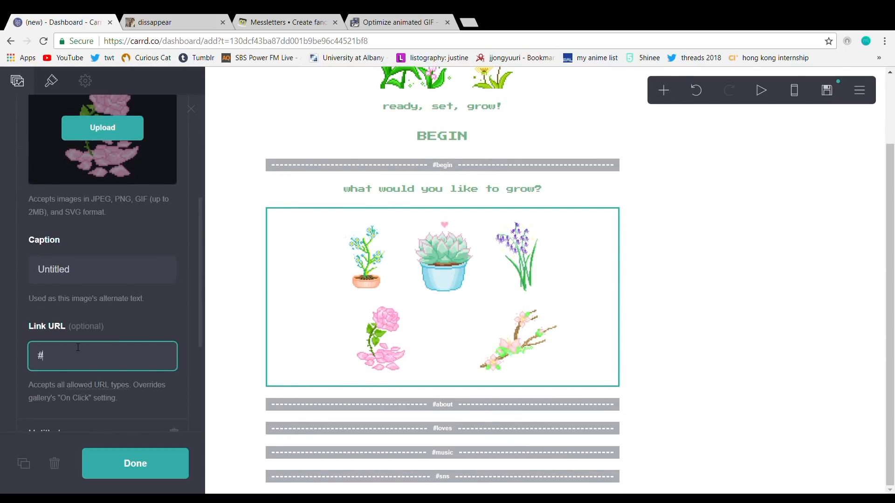
key(Return)
Step: Add a section break below #sns and name it timer
click(664, 90)
click(617, 331)
click(101, 405)
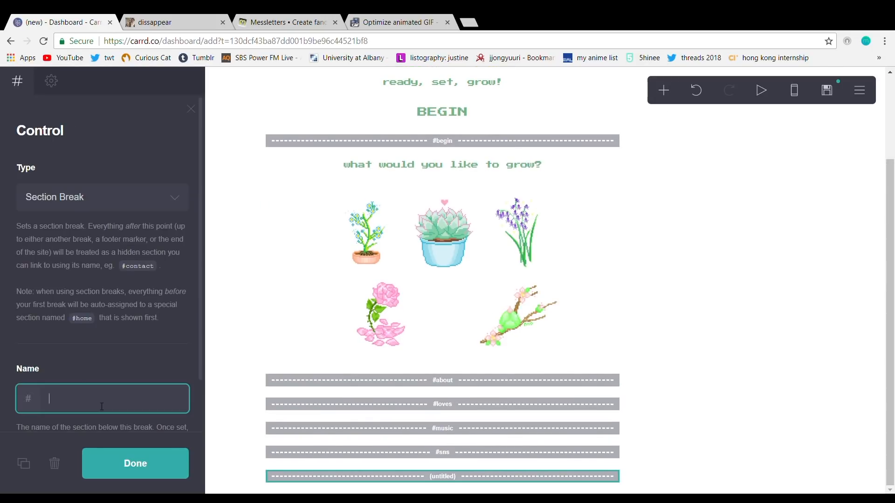
click(140, 465)
Step: Set the link URL of the blossom branch image to #timer and finish editing the gallery
click(420, 289)
click(91, 266)
click(91, 291)
scroll(91, 361, down, 5)
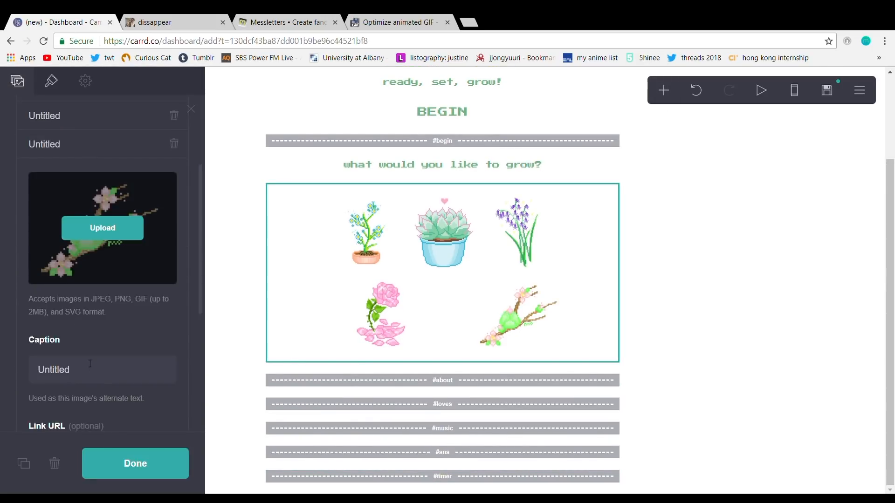
click(98, 382)
text(#timer)
click(161, 476)
Step: Add a text block under #about with the owner's first name, "20 y/o" and "loves johnny" on separate lines
click(664, 90)
click(541, 134)
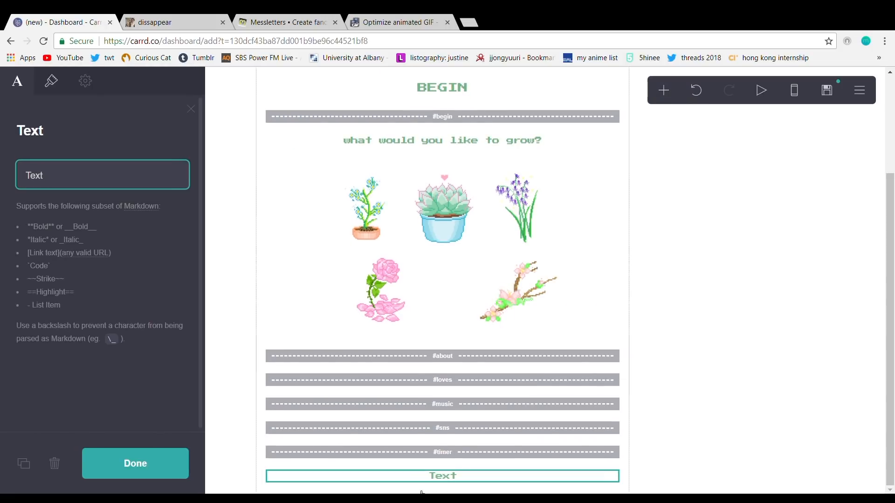
text(justine)
key(Return)
text(20 y/o)
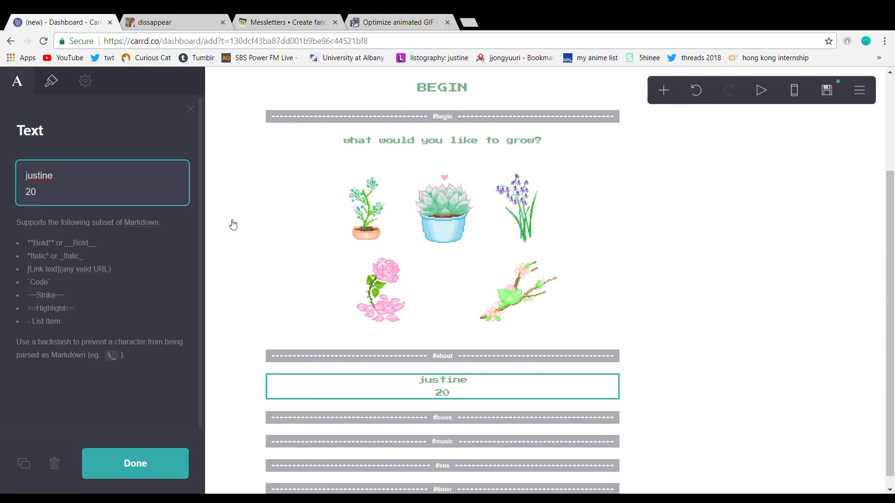
key(Return)
text(loves johnny)
scroll(488, 422, down, 2)
Step: Add an image element with a width of 6.875 and place it under the #loves section break
click(664, 90)
click(478, 303)
click(51, 81)
drag(44, 207, 35, 207)
drag(431, 370, 450, 434)
Step: Add a text block below the #loves image reading "johnny suh" with the idol's birth date on a second line
click(664, 90)
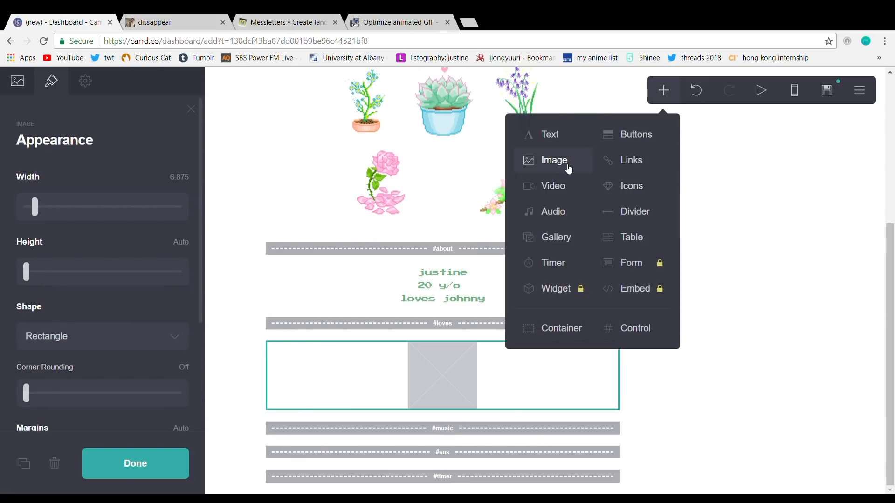
click(551, 135)
text(johnny suh)
key(Return)
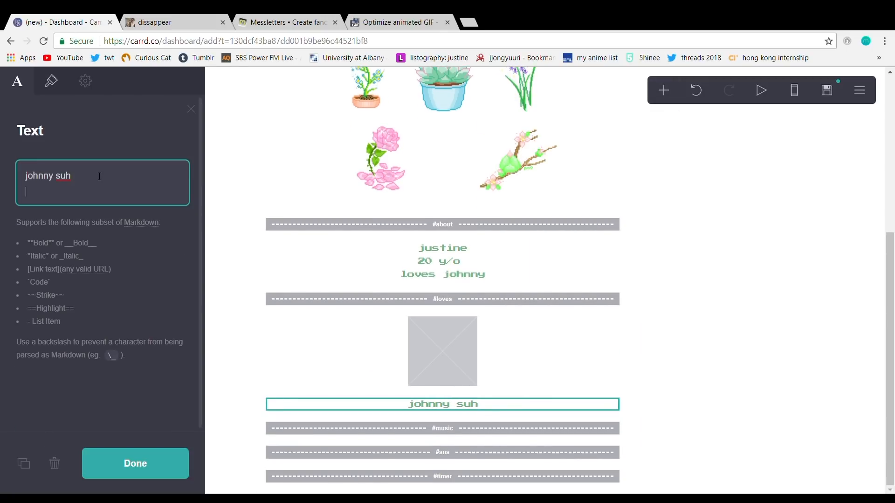
text(950209)
click(663, 90)
click(549, 266)
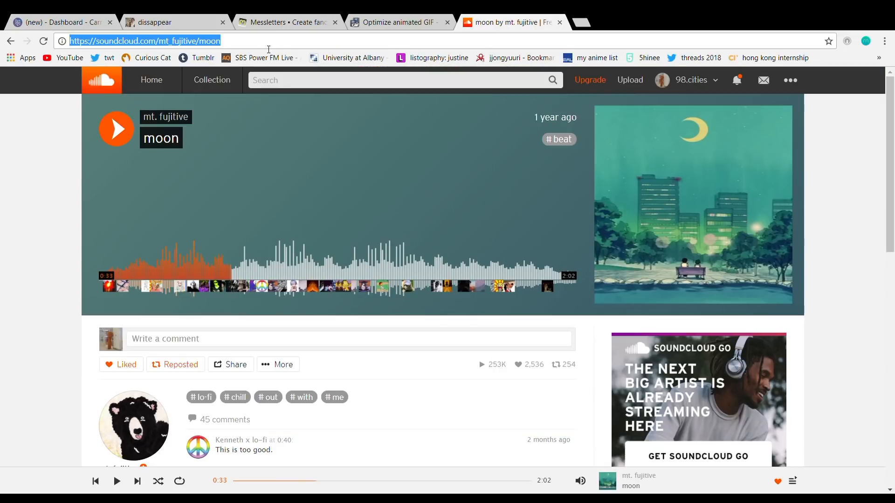
click(60, 21)
text(https://soundcloud.com/mt_fujitive/moon)
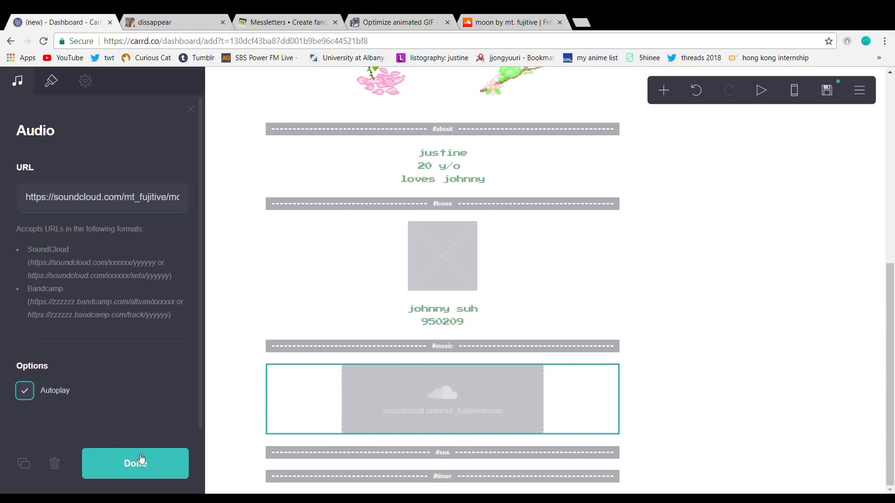
click(136, 463)
Step: Add an icons element under the #sns section break and give it a second icon
click(663, 94)
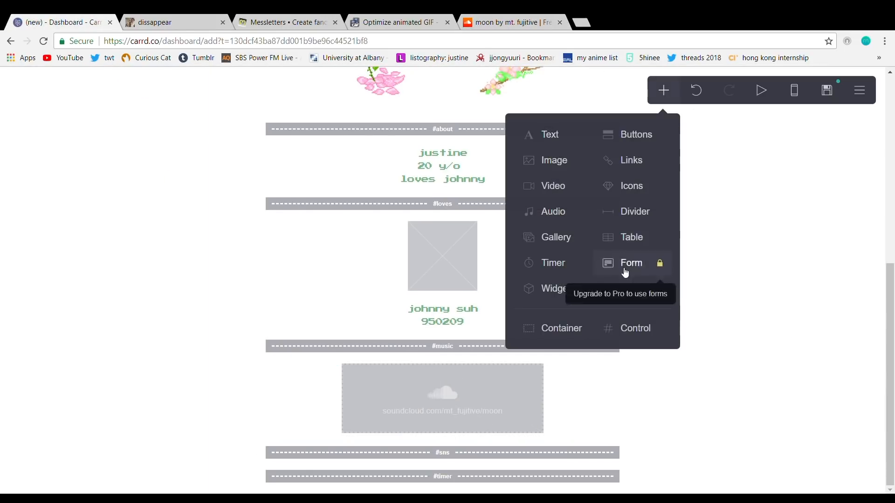
click(626, 192)
click(456, 474)
drag(456, 473, 443, 449)
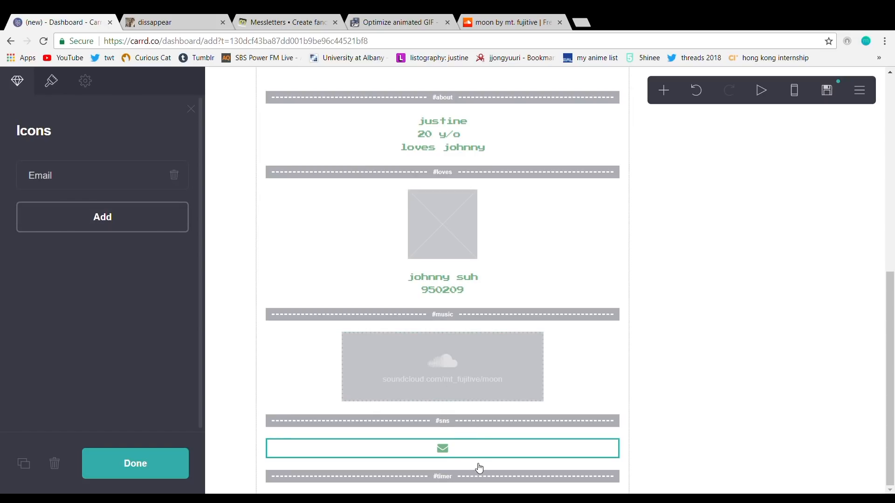
click(103, 218)
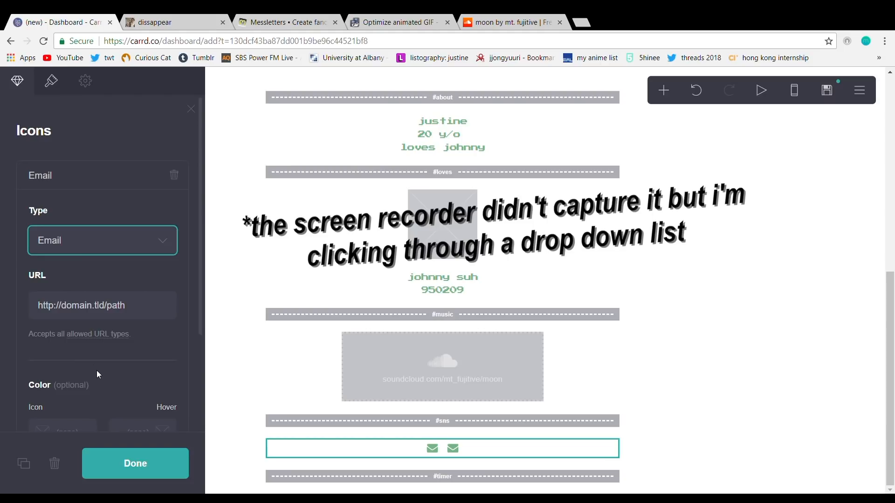
Step: Try Facebook as the type of the first icon under #sns
click(89, 354)
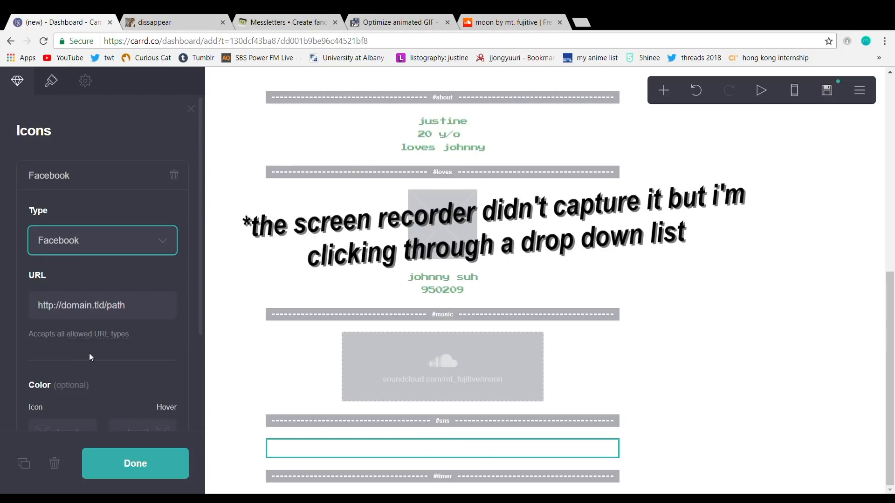
click(84, 188)
click(70, 180)
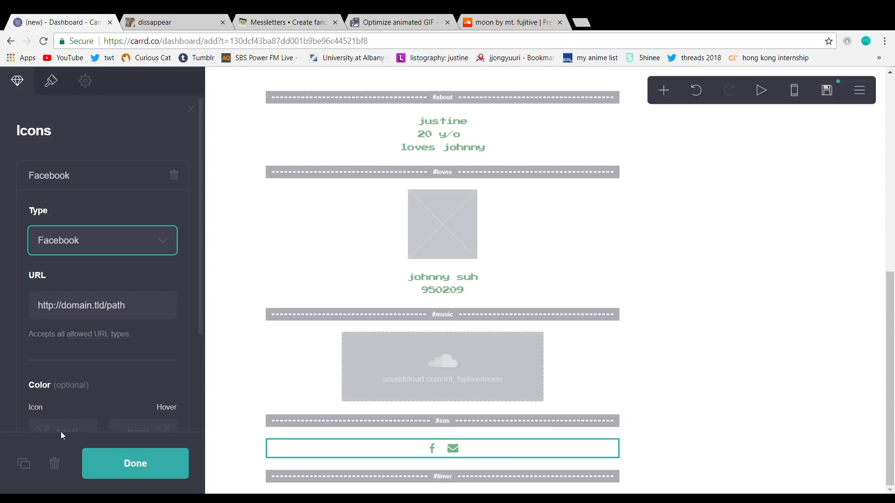
Step: Set the first two #sns icons to Twitter and Tumblr, and add a third icon for YouTube
click(81, 178)
click(70, 205)
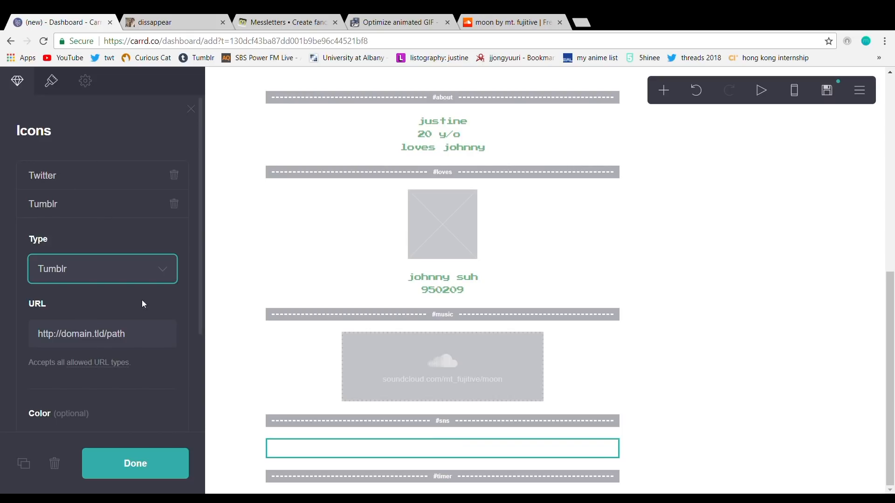
scroll(62, 208, down, 2)
click(64, 139)
click(76, 246)
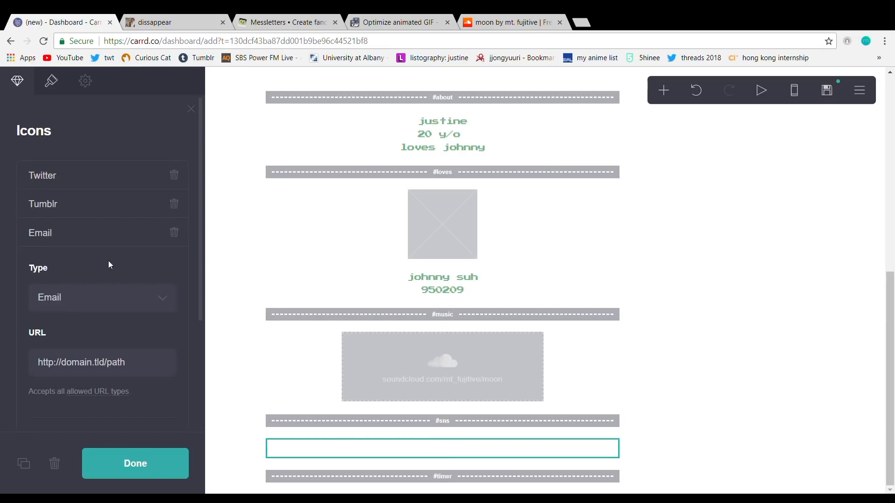
click(91, 174)
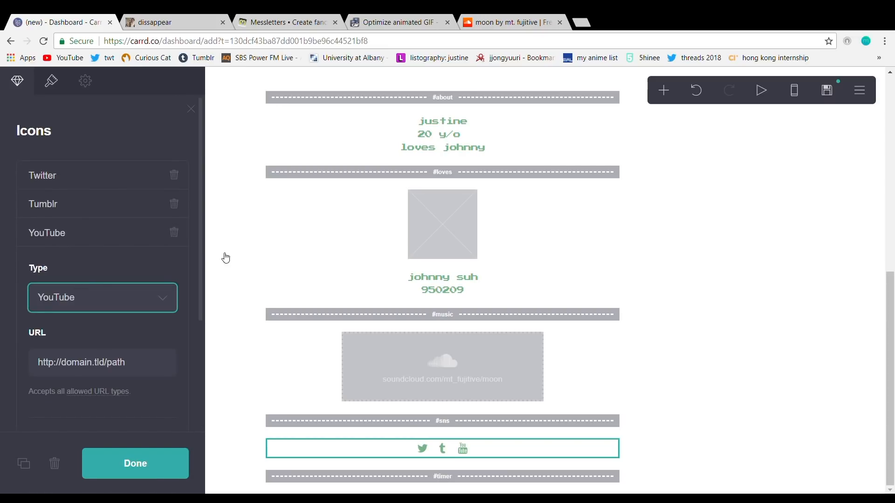
click(225, 256)
Step: Add a timer element under #timer and lower the weight of its digits to Extra Light
click(664, 91)
click(593, 275)
click(51, 81)
click(84, 174)
click(104, 380)
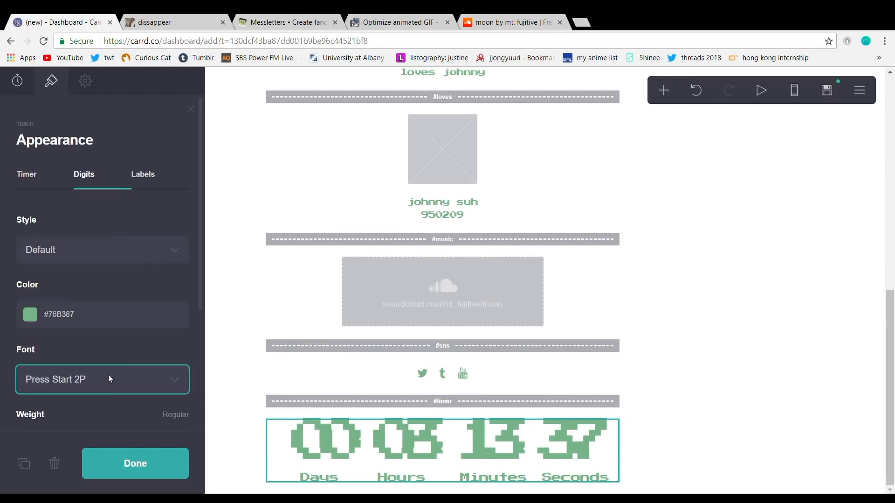
scroll(104, 380, down, 5)
drag(84, 264, 46, 264)
Step: Narrow the timer's overall width and change its digit font to Passion One
scroll(85, 272, up, 5)
click(27, 175)
drag(60, 343, 46, 343)
click(84, 144)
click(124, 274)
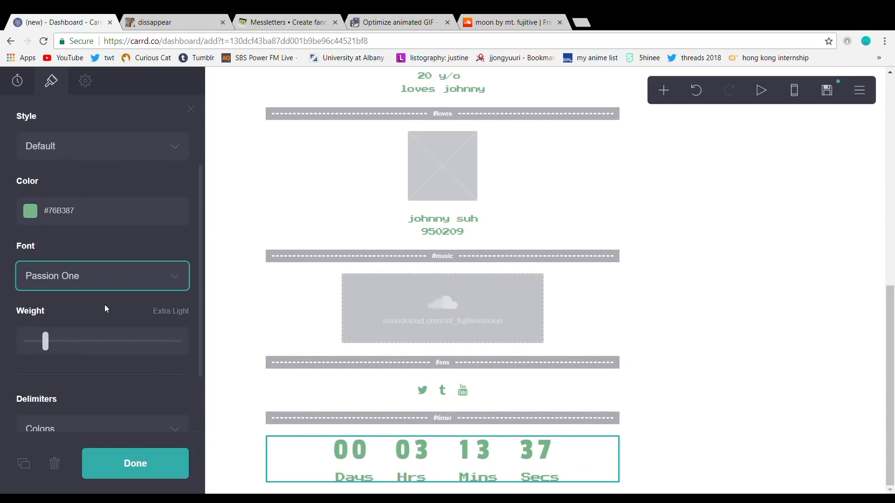
click(45, 341)
Step: Slightly reduce the size of the timer labels and shorten them to D, H, M and S
scroll(161, 290, up, 3)
click(142, 144)
scroll(64, 231, down, 4)
drag(48, 246, 43, 246)
scroll(103, 202, up, 4)
click(103, 223)
click(70, 268)
Step: Set the colour of the colon delimiters between the timer's digits to the muted green #A1BD9F
click(84, 150)
scroll(93, 344, down, 4)
click(93, 388)
double_click(58, 244)
text(HTTPS://)
click(68, 294)
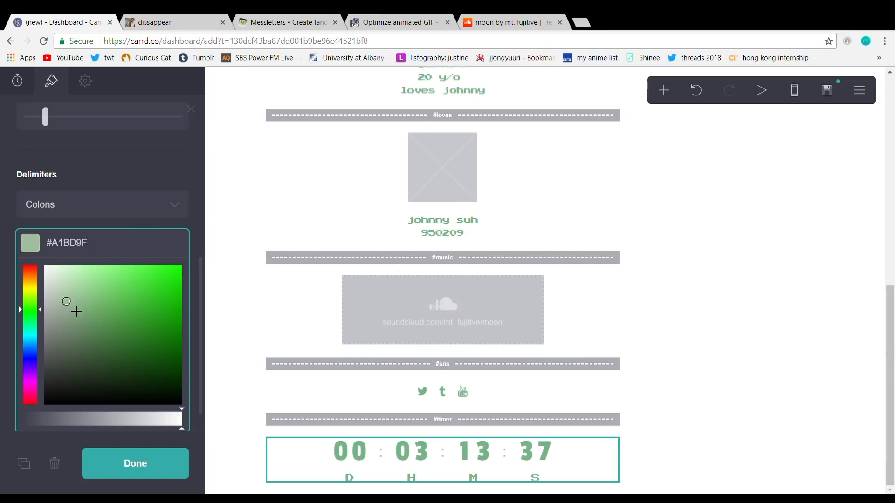
Step: Set the timer's width to 17, adjust its general timer options and finish editing it
scroll(131, 373, up, 5)
click(26, 144)
drag(46, 343, 38, 343)
scroll(100, 297, down, 1)
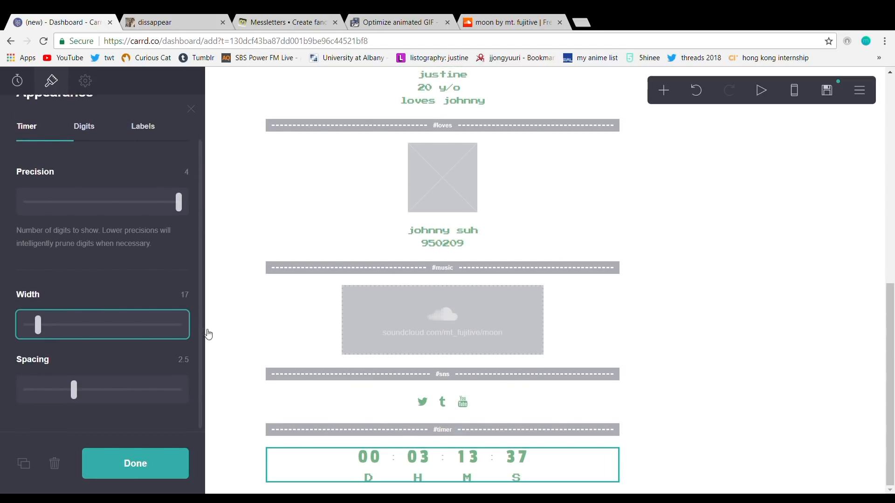
scroll(140, 261, up, 2)
click(17, 81)
click(160, 259)
click(156, 280)
click(147, 472)
Step: Add a button below the timer labelled "grow again" that links to #begin
scroll(669, 354, up, 9)
scroll(669, 354, down, 7)
click(668, 89)
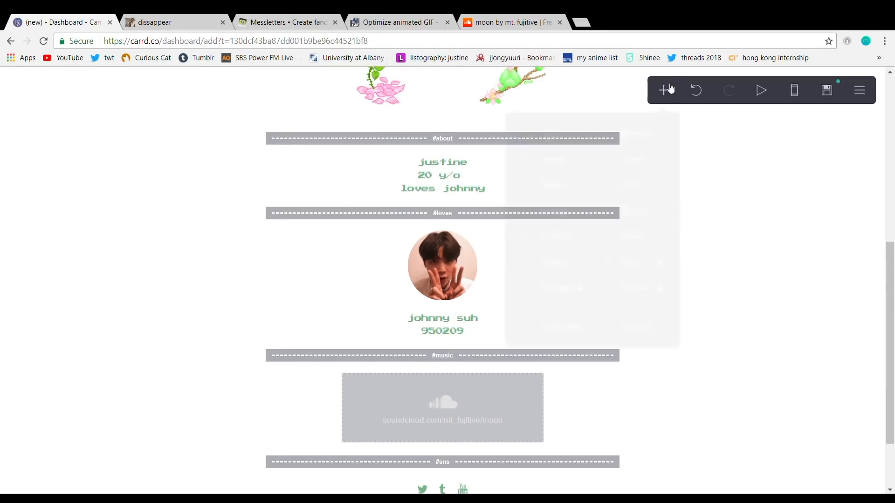
click(636, 134)
click(75, 185)
drag(74, 241, 2, 247)
text(grow again)
drag(136, 306, 45, 339)
text(#begin)
click(135, 464)
Step: Set the font size of the "grow again" button below the timer to 0.875
click(440, 480)
click(49, 79)
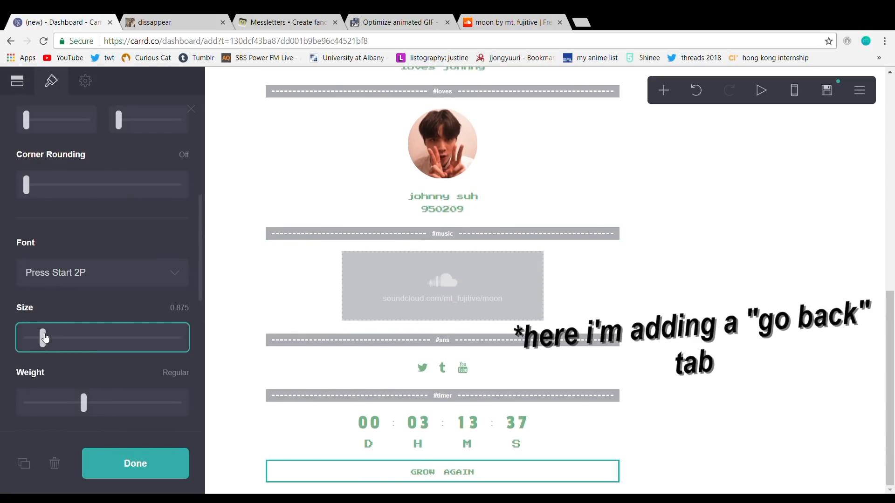
click(135, 464)
Step: Add a "grow again" button linking to #begin and place it below the social icons in #sns
click(664, 90)
click(636, 134)
drag(409, 477, 410, 367)
text(grow again#b)
click(135, 464)
Step: Add another "grow again" button and place it below the audio player in #music
click(664, 89)
click(637, 134)
drag(347, 474, 386, 268)
click(75, 177)
text(grow again)
click(157, 467)
Step: Add a "grow again" button linking to #begin and place it at the end of the #loves section
click(664, 90)
click(636, 134)
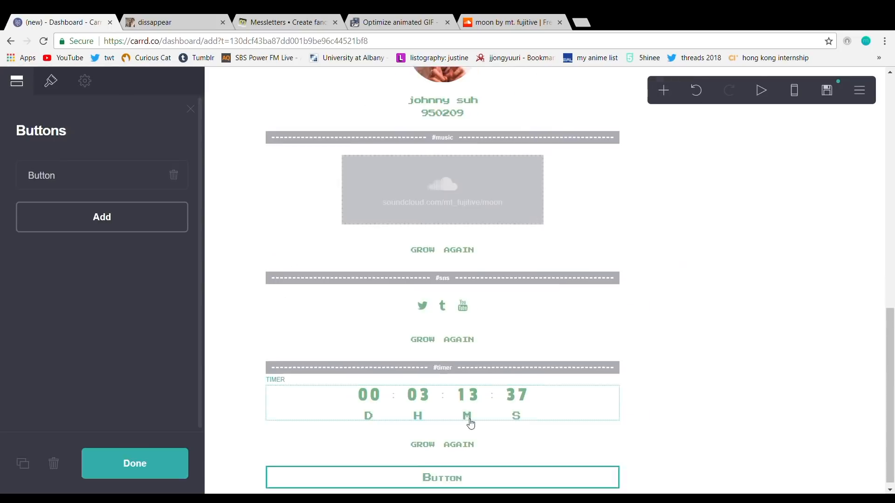
drag(459, 477, 459, 161)
drag(93, 241, 1, 270)
text(grow again#begin)
click(135, 464)
Step: Add another "grow again" return button and place it at the end of the #about section
scroll(517, 293, up, 6)
click(664, 90)
click(636, 134)
drag(460, 476, 490, 450)
click(75, 178)
text(grow again)
drag(135, 305, 4, 315)
click(136, 463)
Step: Publish the site with the title "tutorial", the description "uwu" and the .carrd.co URL "growtutorial"
scroll(415, 329, up, 3)
click(827, 90)
click(103, 198)
text(tutorial)
click(82, 285)
text(uwu)
key(Tab)
text(growtutorial)
click(121, 462)
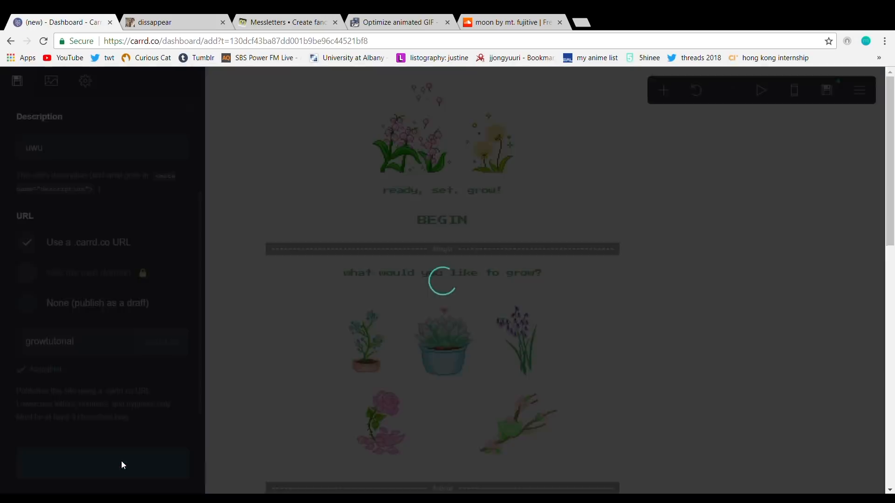
click(378, 326)
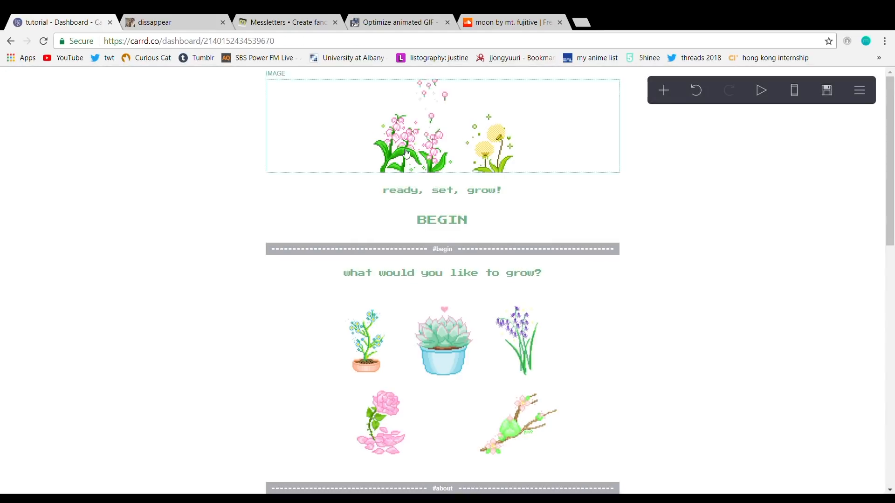
Step: Open growtutorial.carrd.co in a new browser tab and follow BEGIN to the plant menu
click(582, 22)
text(growtutorial.carrd.co)
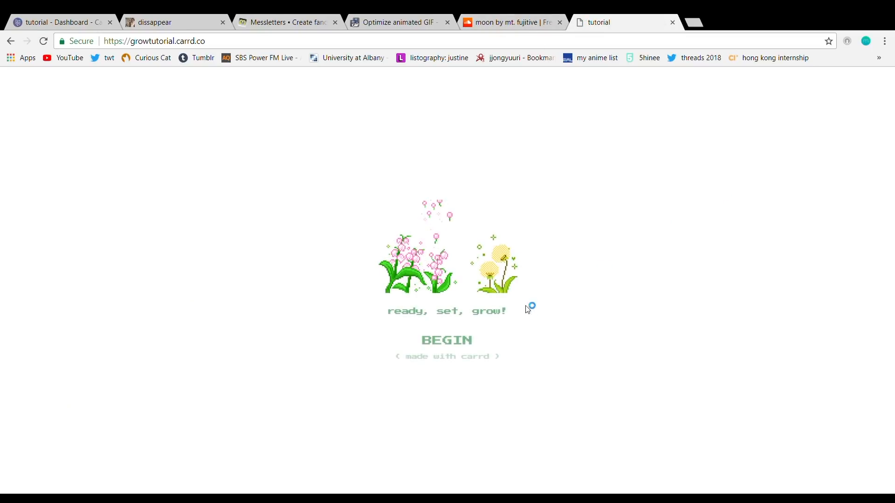
click(456, 345)
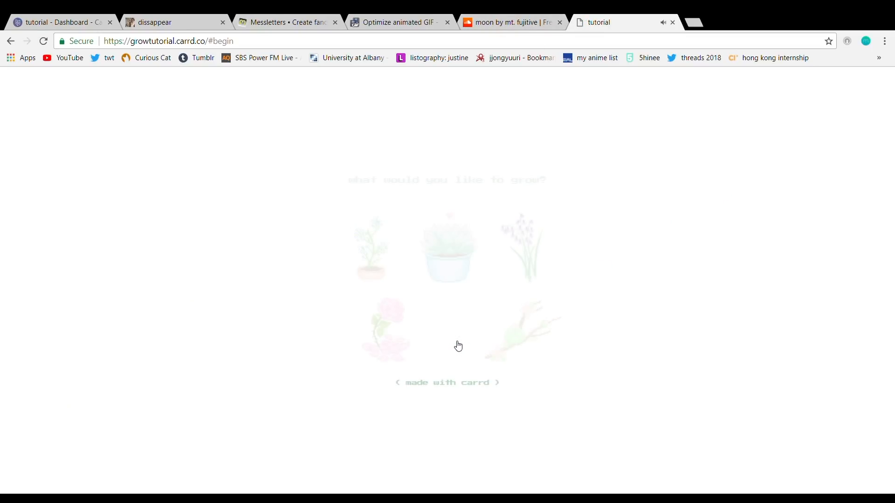
Step: Test the succulent, blossom branch and rose links on the published site, returning to the plant menu from each section
click(438, 257)
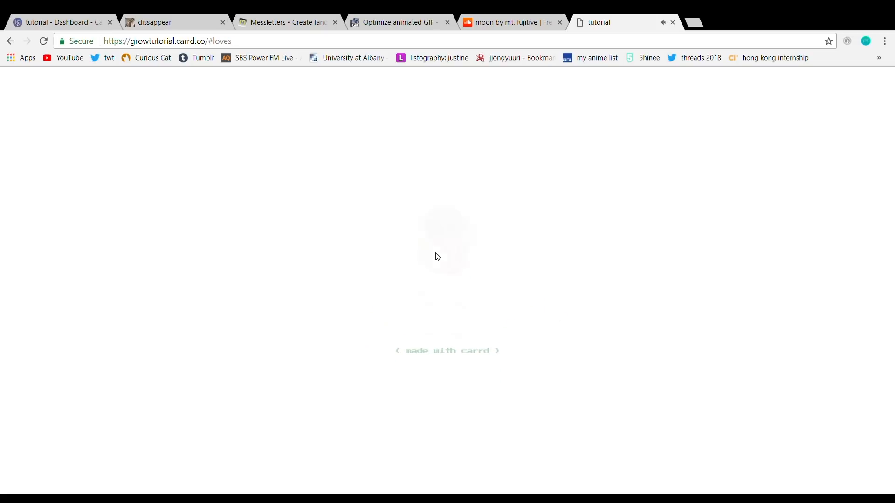
click(469, 339)
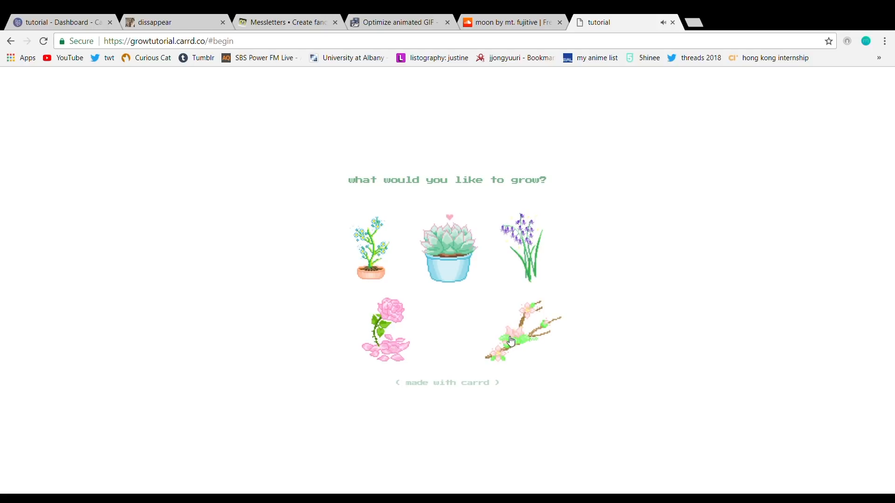
click(511, 342)
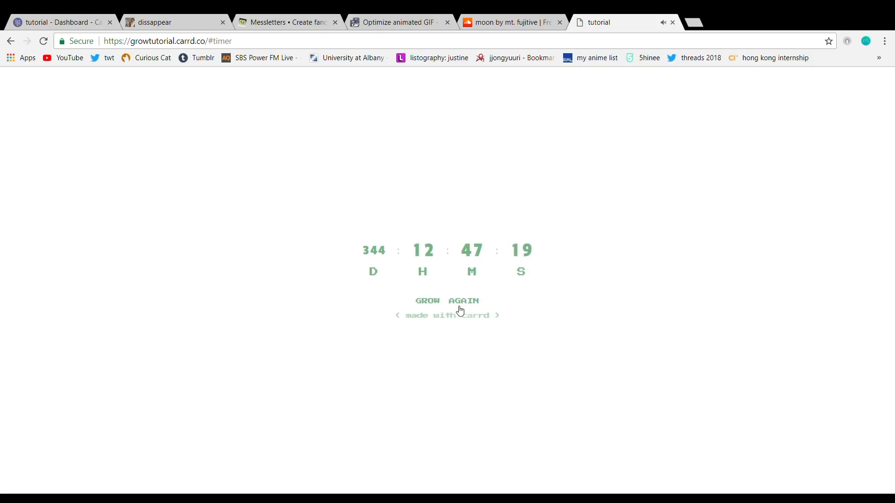
click(449, 301)
click(386, 342)
click(447, 298)
Step: Test the purple flower and small potted plant links with their return buttons, and reopen the purple flower's music section
click(521, 259)
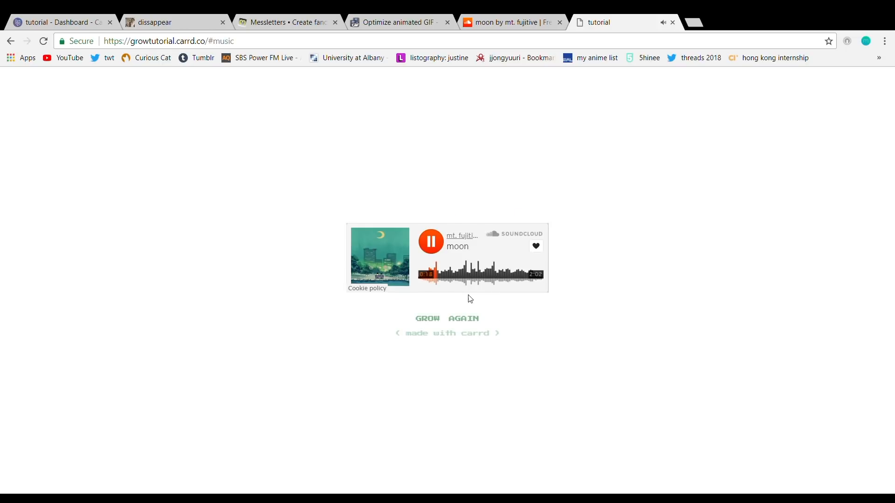
click(452, 320)
click(361, 242)
click(433, 307)
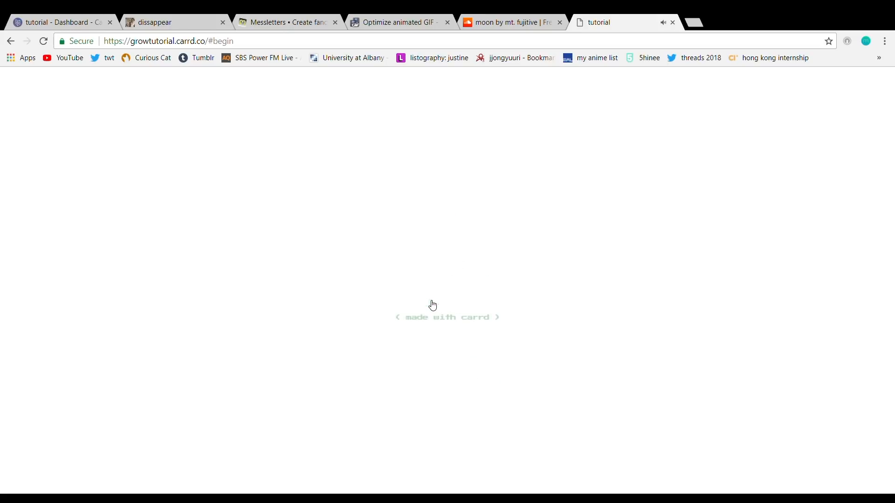
click(516, 239)
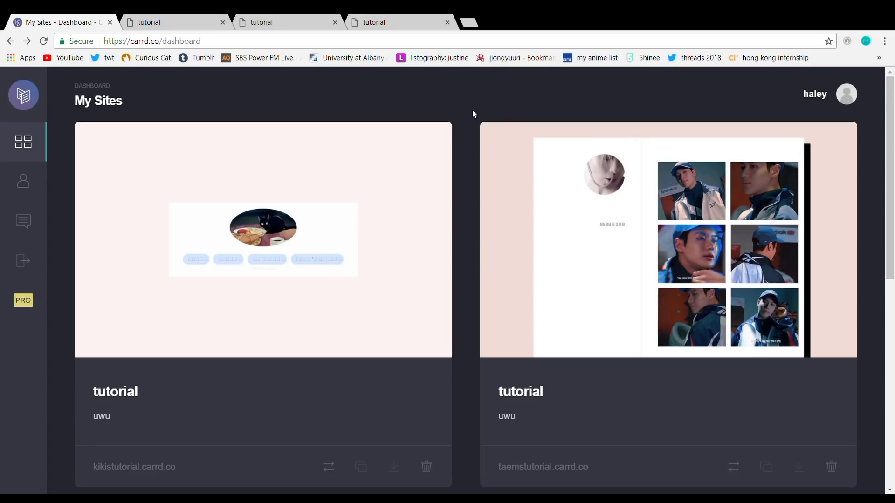
Step: Look through the site cards on the Carrd My Sites dashboard, including the growtutorial.carrd.co card
scroll(436, 156, down, 6)
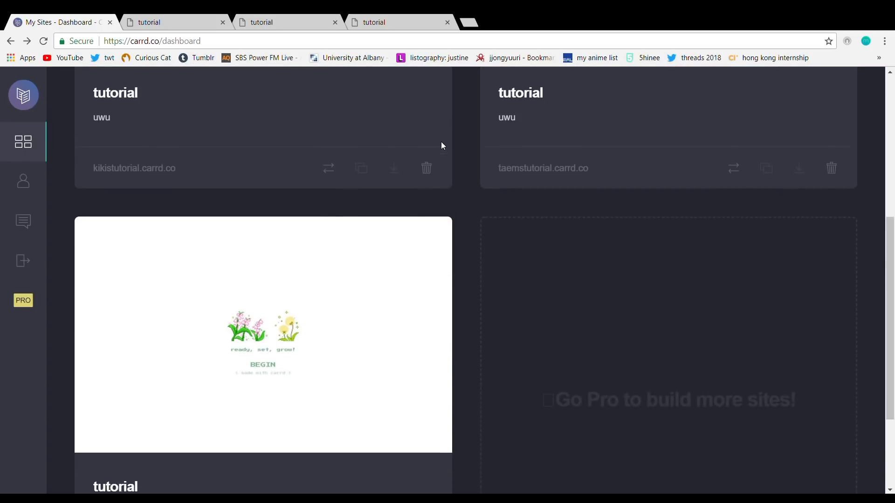
scroll(443, 146, down, 2)
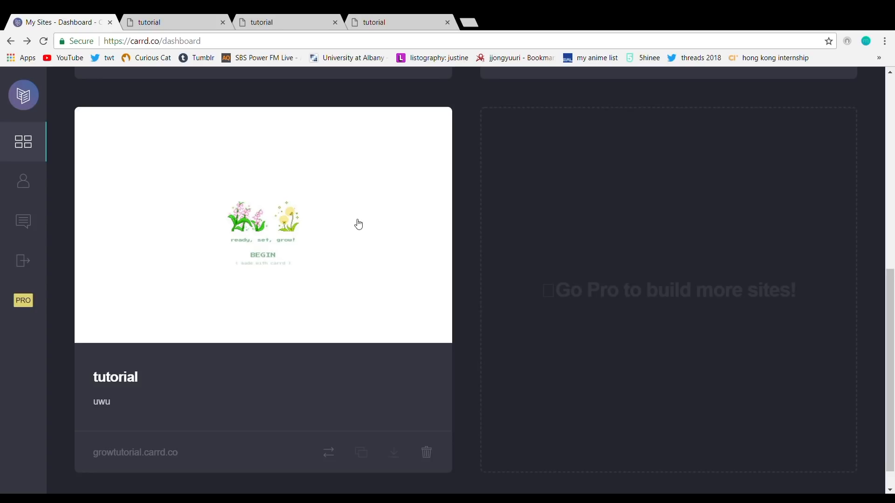
scroll(358, 225, up, 5)
scroll(448, 258, down, 5)
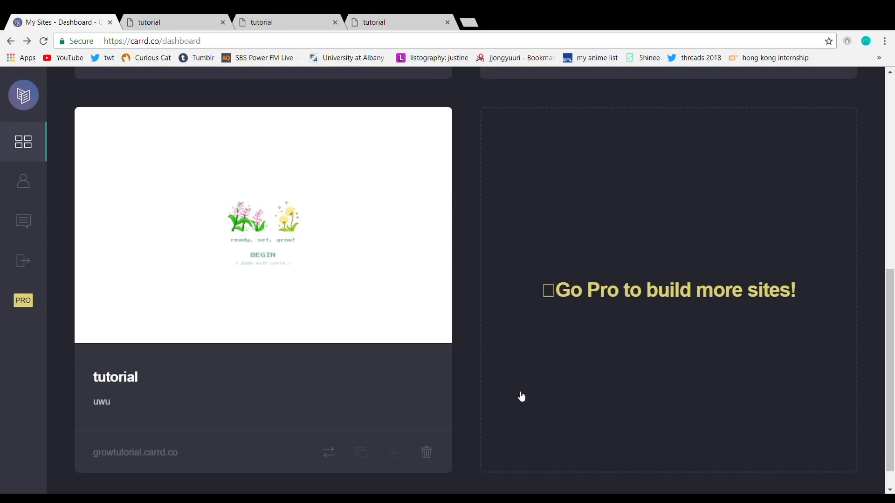
scroll(522, 387, up, 9)
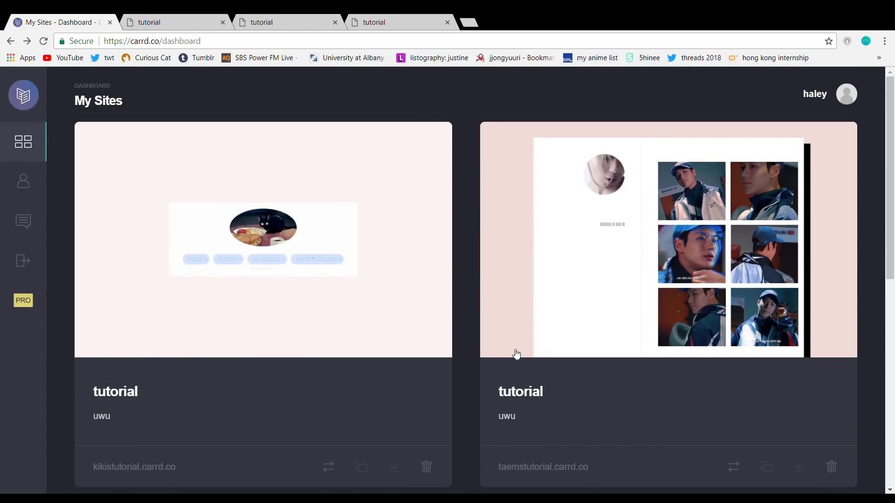
Step: View the about section of kikistutorial.carrd.co and look over the photo grid on taemstutorial.carrd.co
click(205, 14)
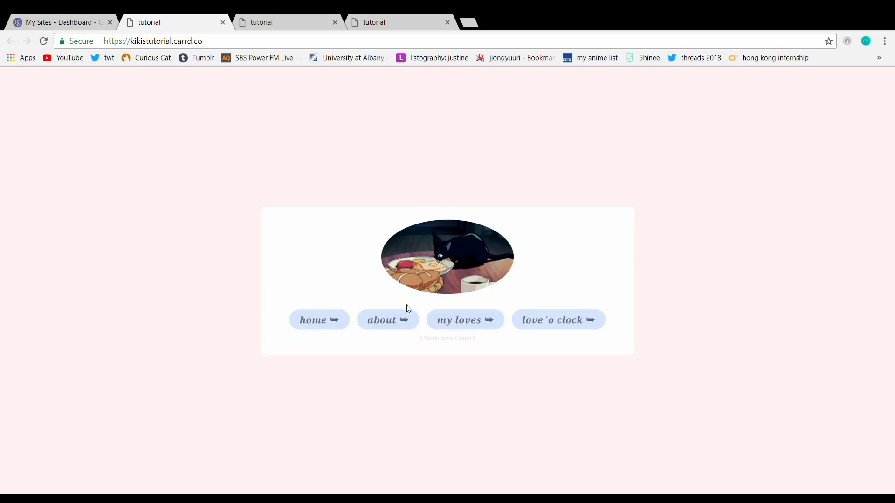
click(390, 321)
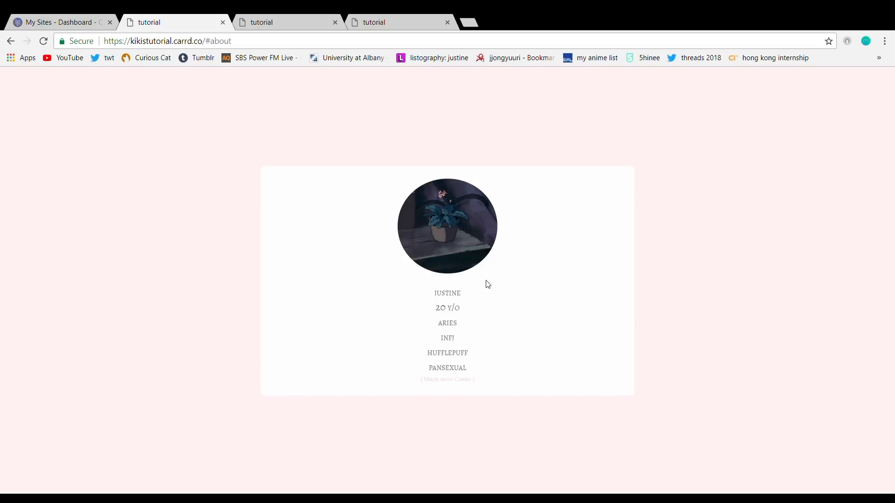
key(ctrl+Tab)
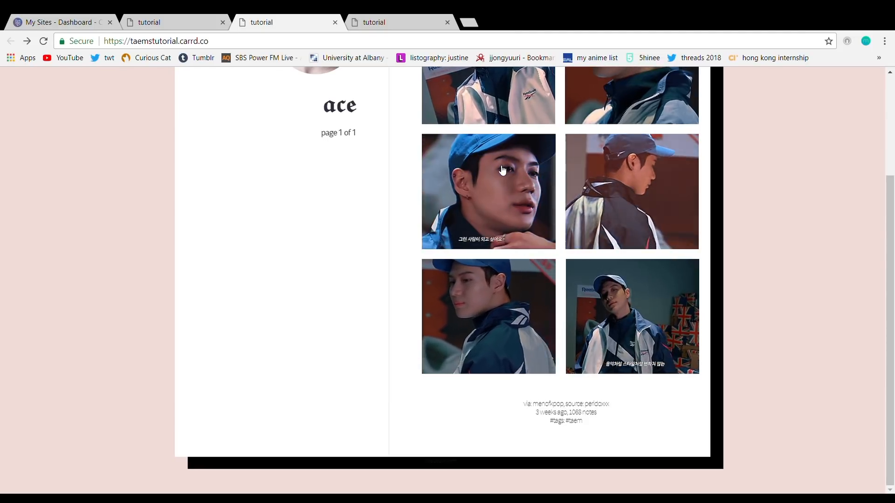
scroll(522, 158, up, 3)
scroll(527, 155, down, 2)
scroll(526, 155, up, 2)
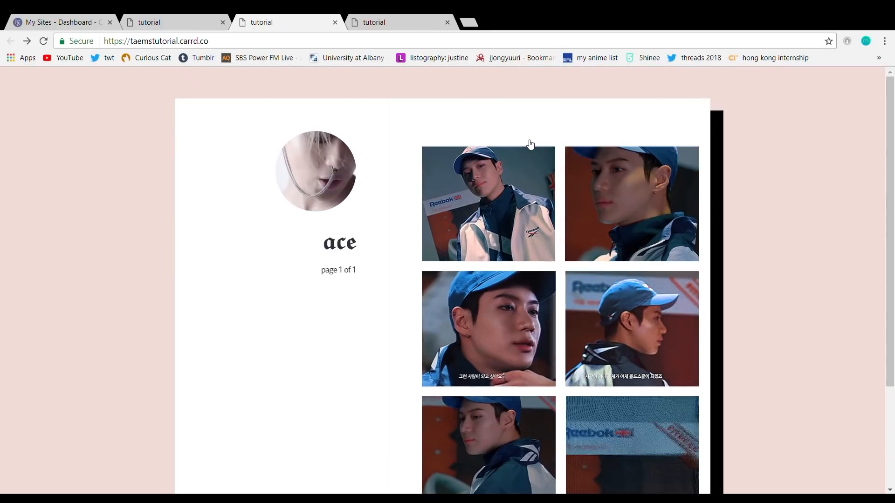
Step: View growtutorial.carrd.co through its BEGIN link, revisit the other two tutorial sites and return to the My Sites dashboard
click(430, 19)
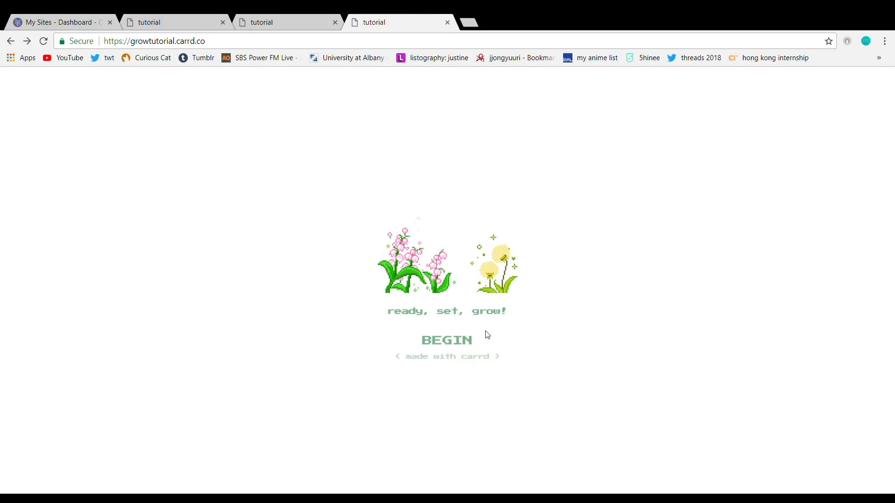
click(455, 342)
key(ctrl+shift+Tab)
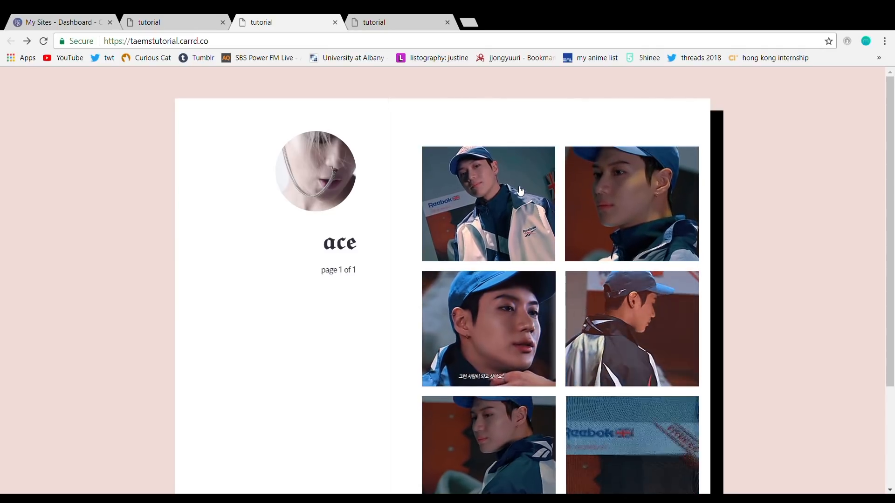
click(205, 20)
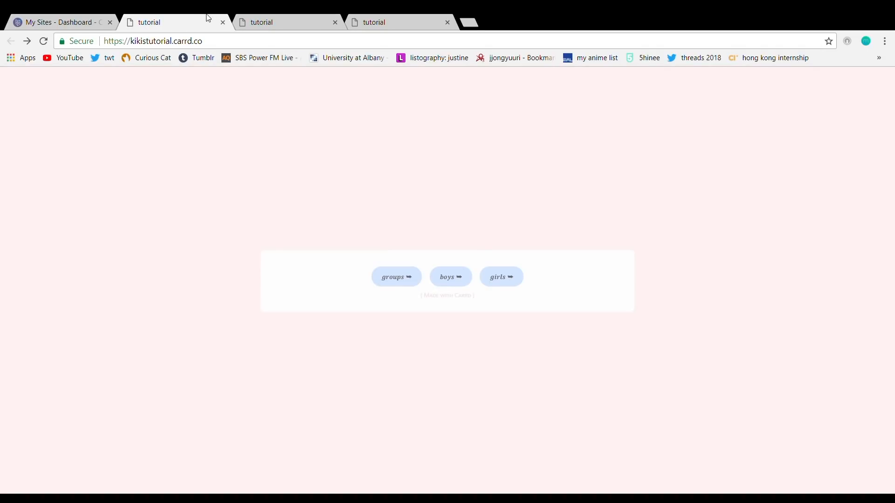
click(32, 19)
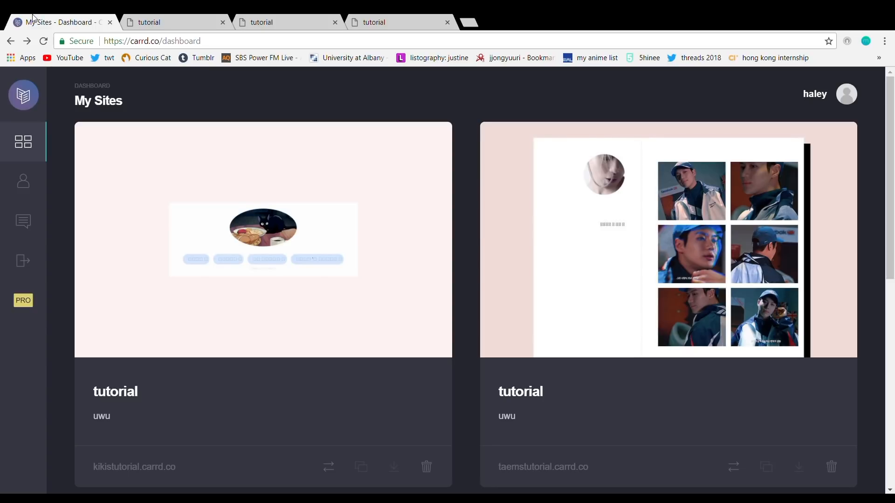